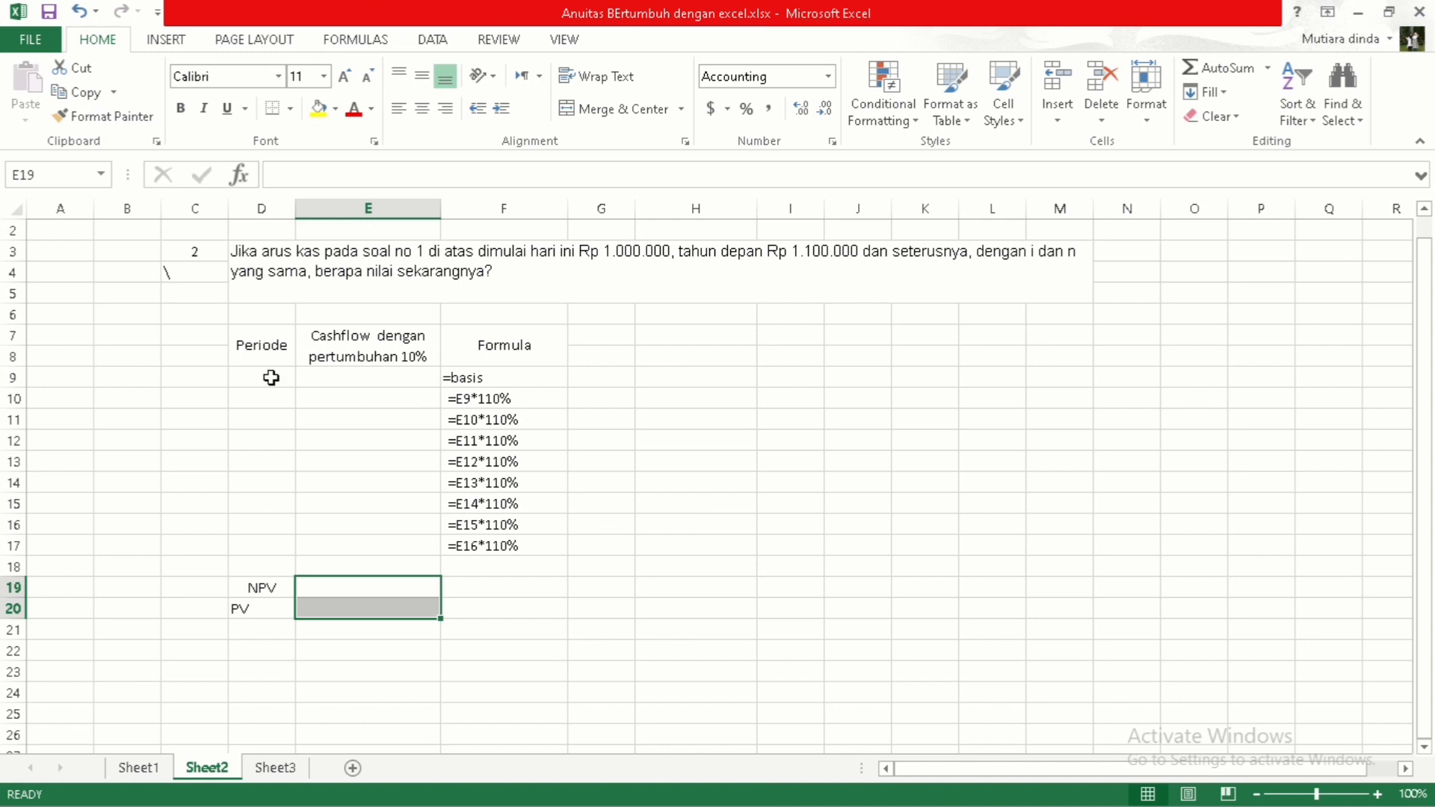
Step: Number the Periode column from 1 to 9 in cells D9 to D17
{"action": "left_click", "coordinate": [269, 381]}
{"action": "left_click", "coordinate": [390, 383]}
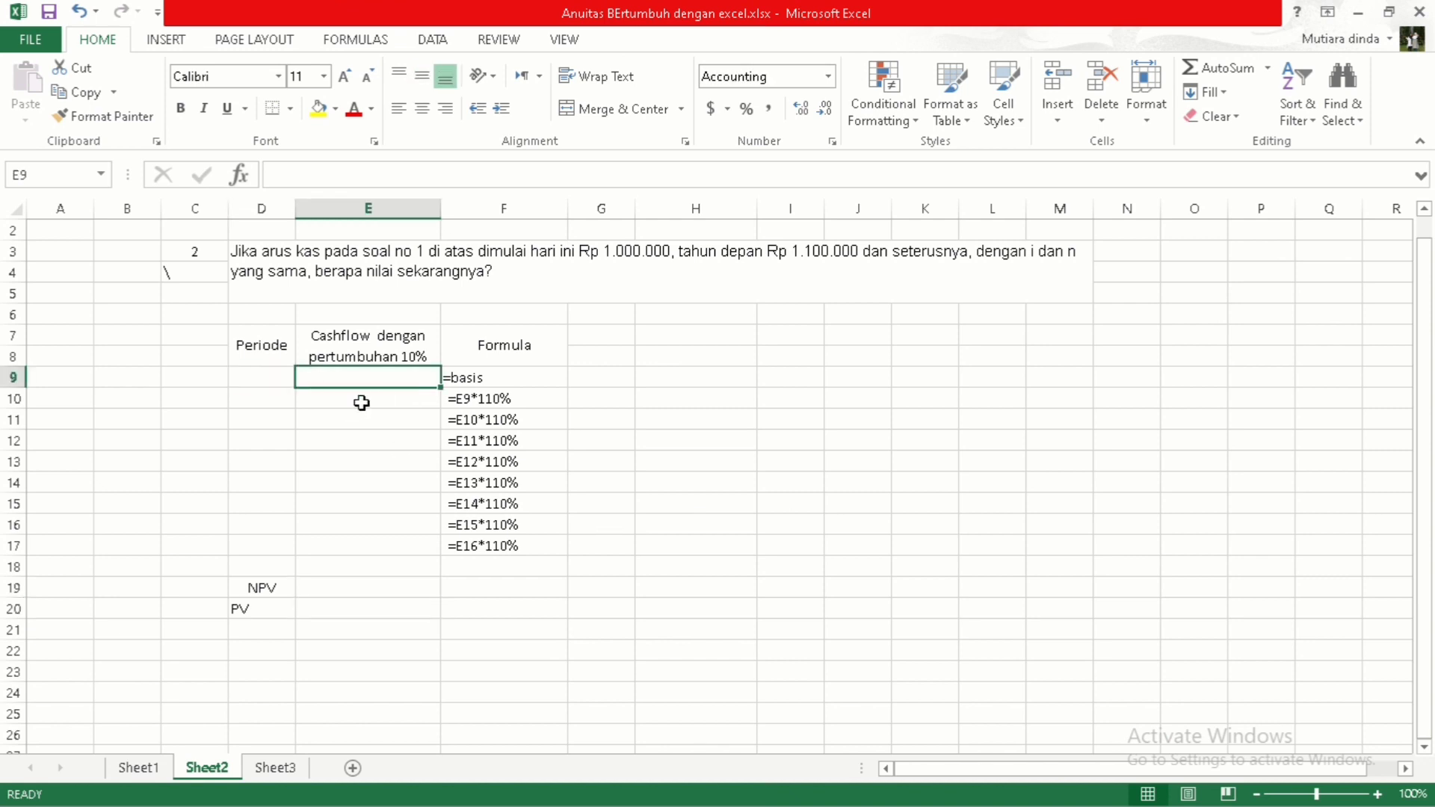
{"action": "left_click", "coordinate": [288, 378]}
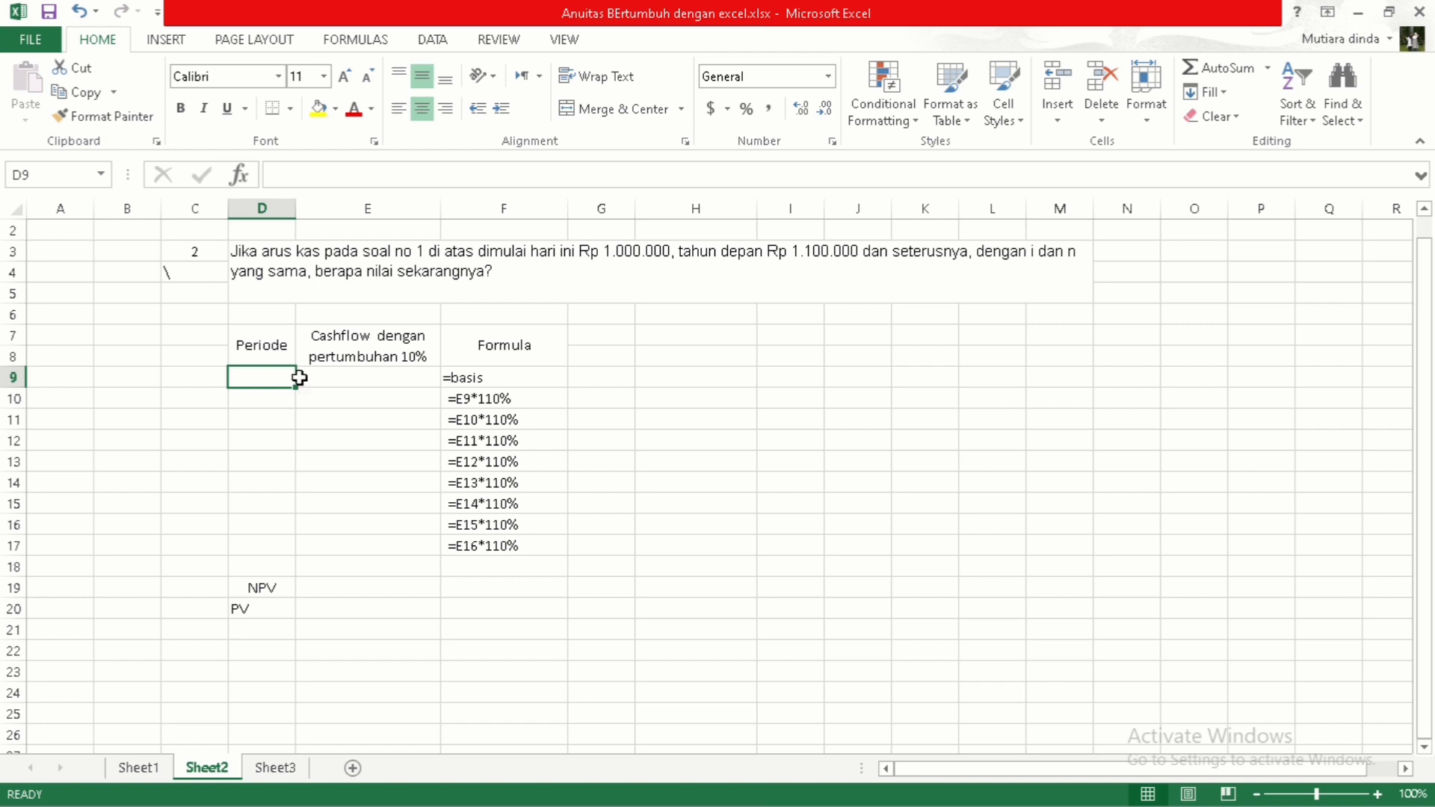
{"action": "type", "text": "1"}
{"action": "key", "text": "Return"}
{"action": "type", "text": "2"}
{"action": "key", "text": "Return"}
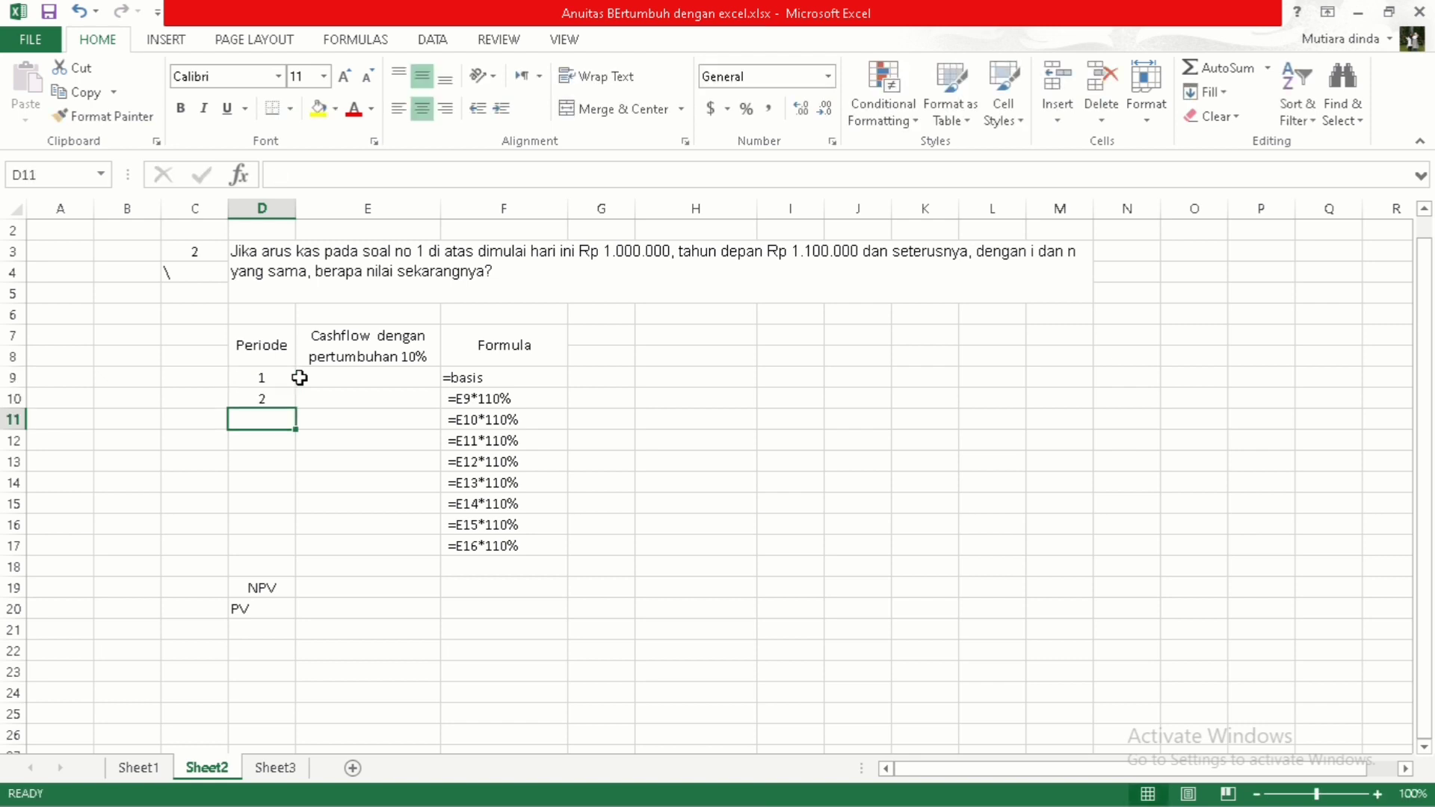
{"action": "type", "text": "3"}
{"action": "left_click_drag", "start_coordinate": [290, 376], "coordinate": [299, 553]}
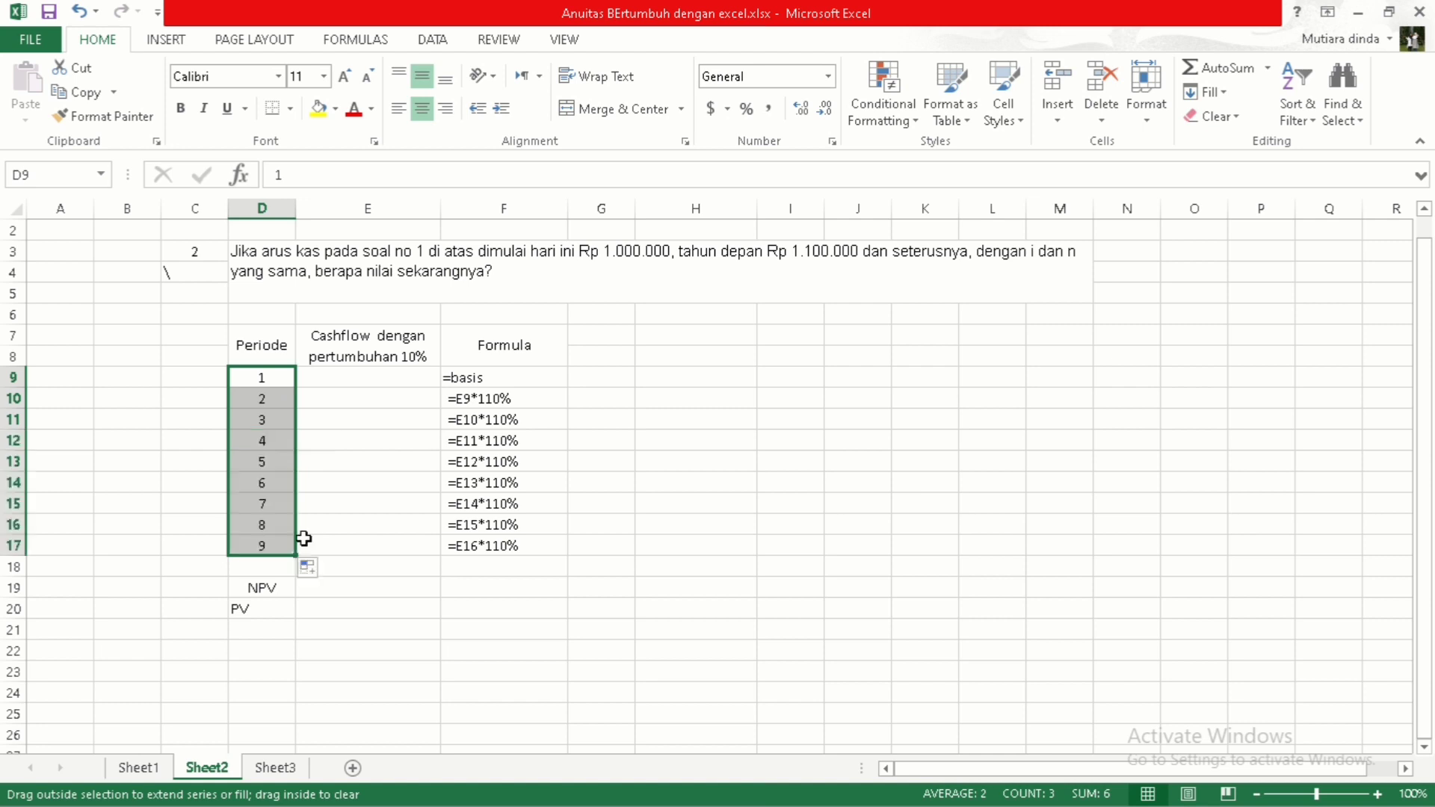
Step: Enter 1100000 as the base cash flow for period 1 in cell E9
{"action": "left_click", "coordinate": [375, 379]}
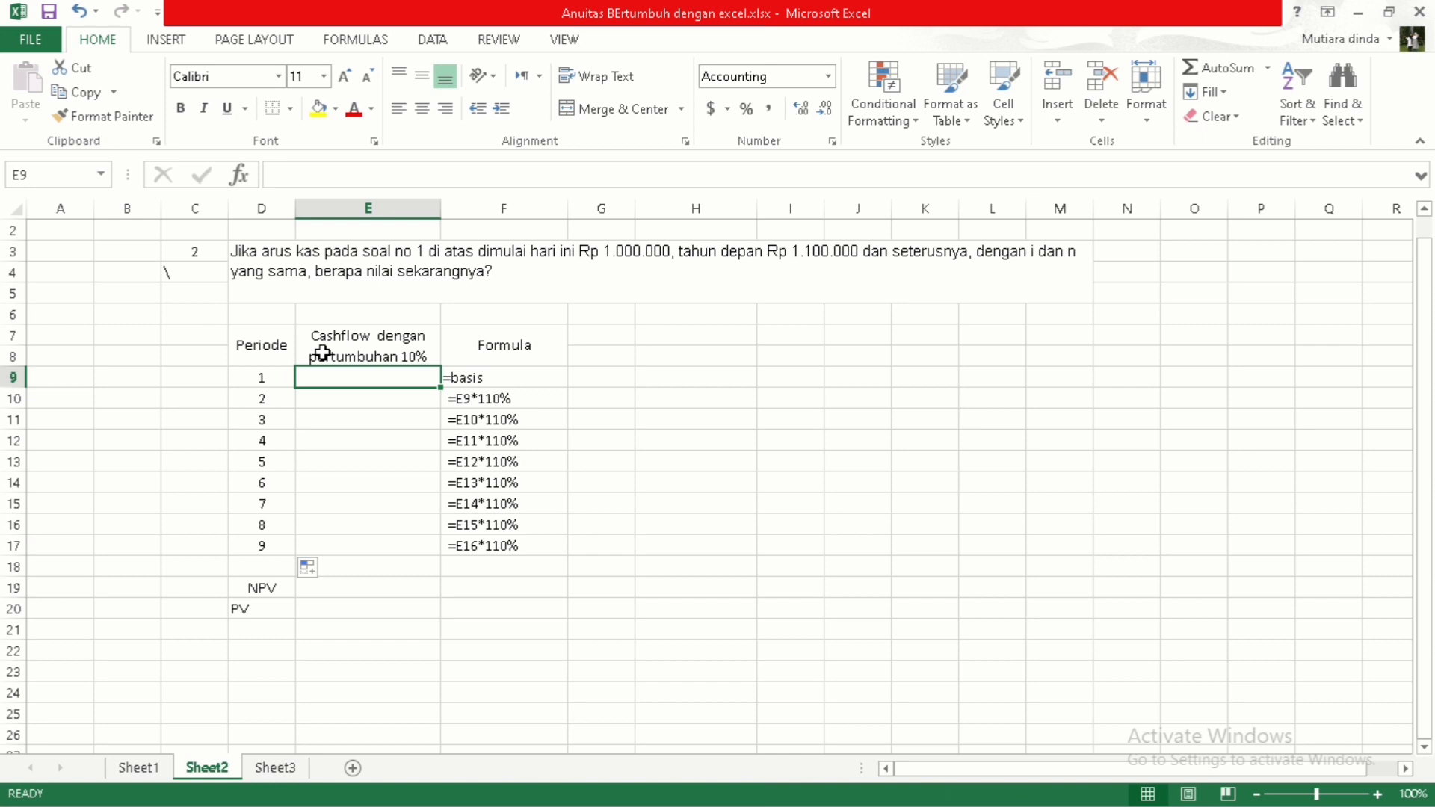
{"action": "type", "text": "1100100"}
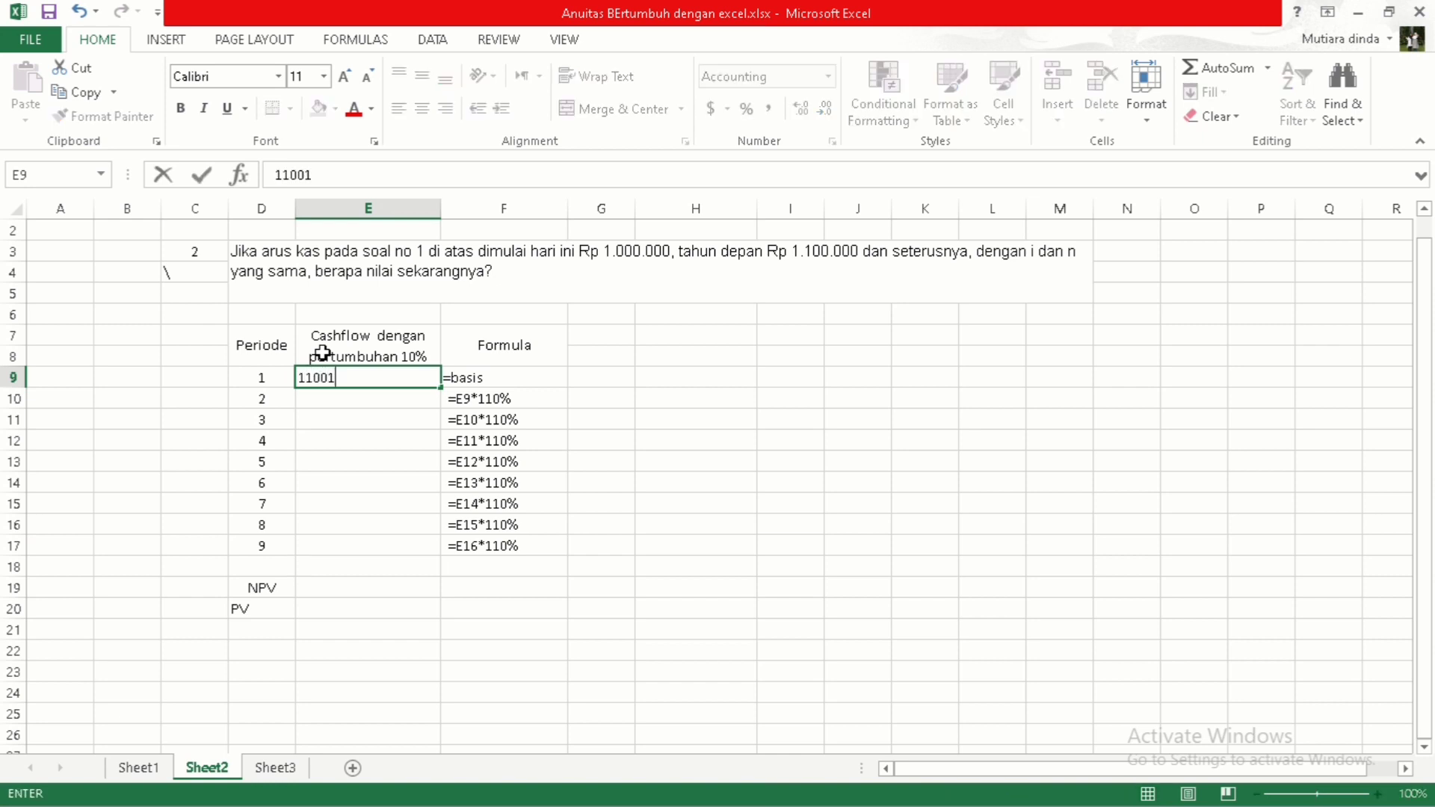
{"action": "key", "text": "BackSpace"}
{"action": "key", "text": "BackSpace"}
{"action": "key", "text": "BackSpace"}
{"action": "type", "text": "000,0"}
{"action": "key", "text": "Return"}
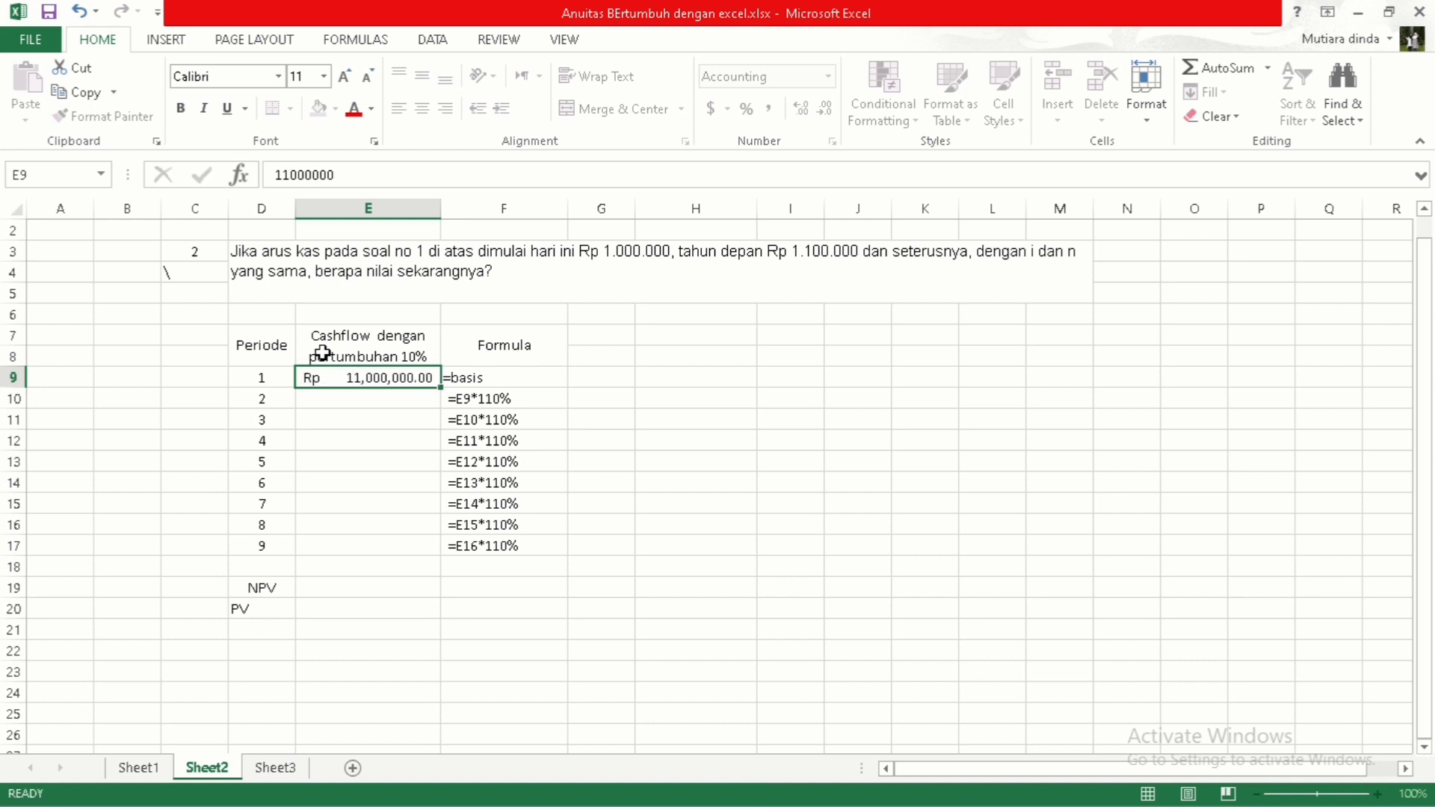
{"action": "left_click", "coordinate": [343, 378]}
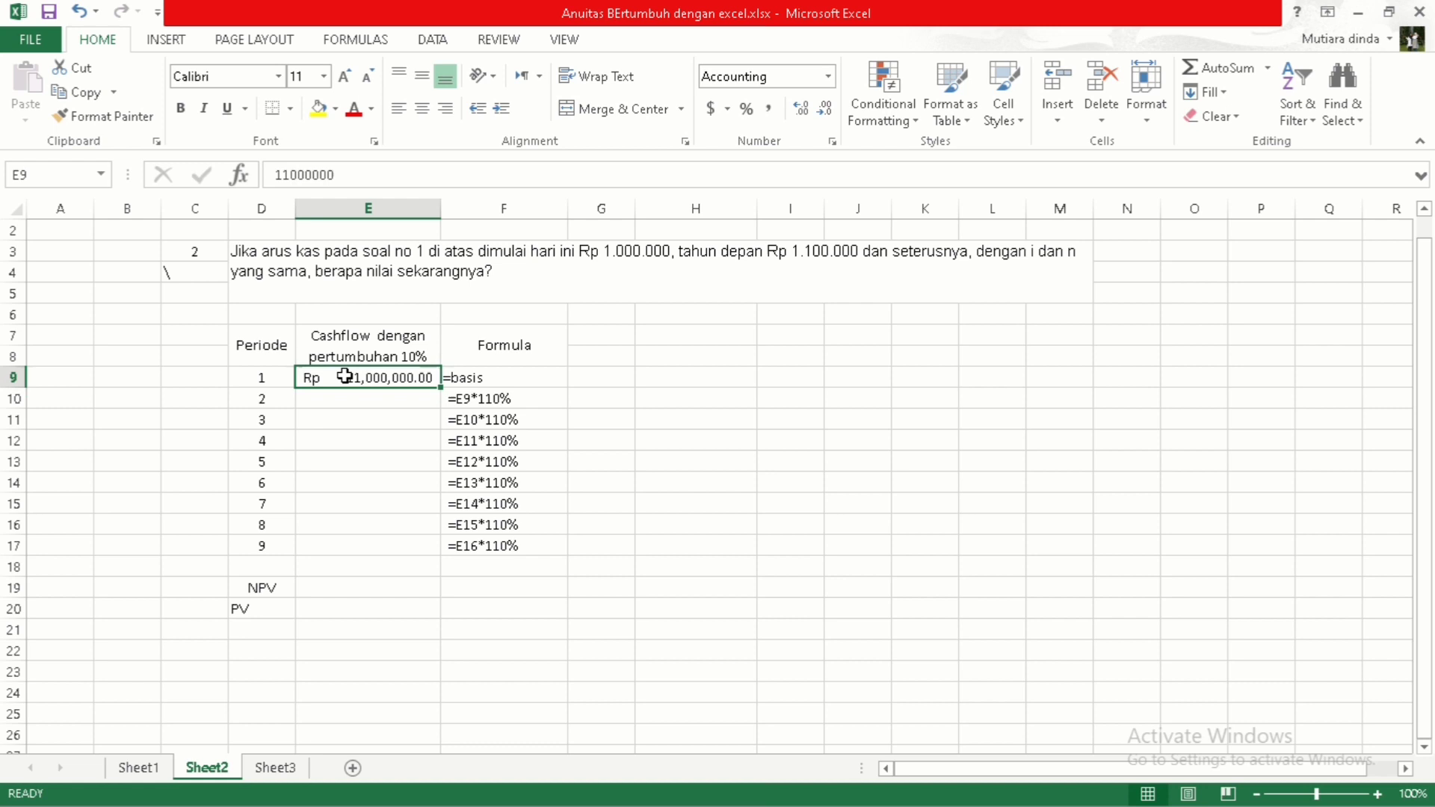
{"action": "left_click", "coordinate": [376, 179]}
{"action": "key", "text": "BackSpace"}
{"action": "key", "text": "Return"}
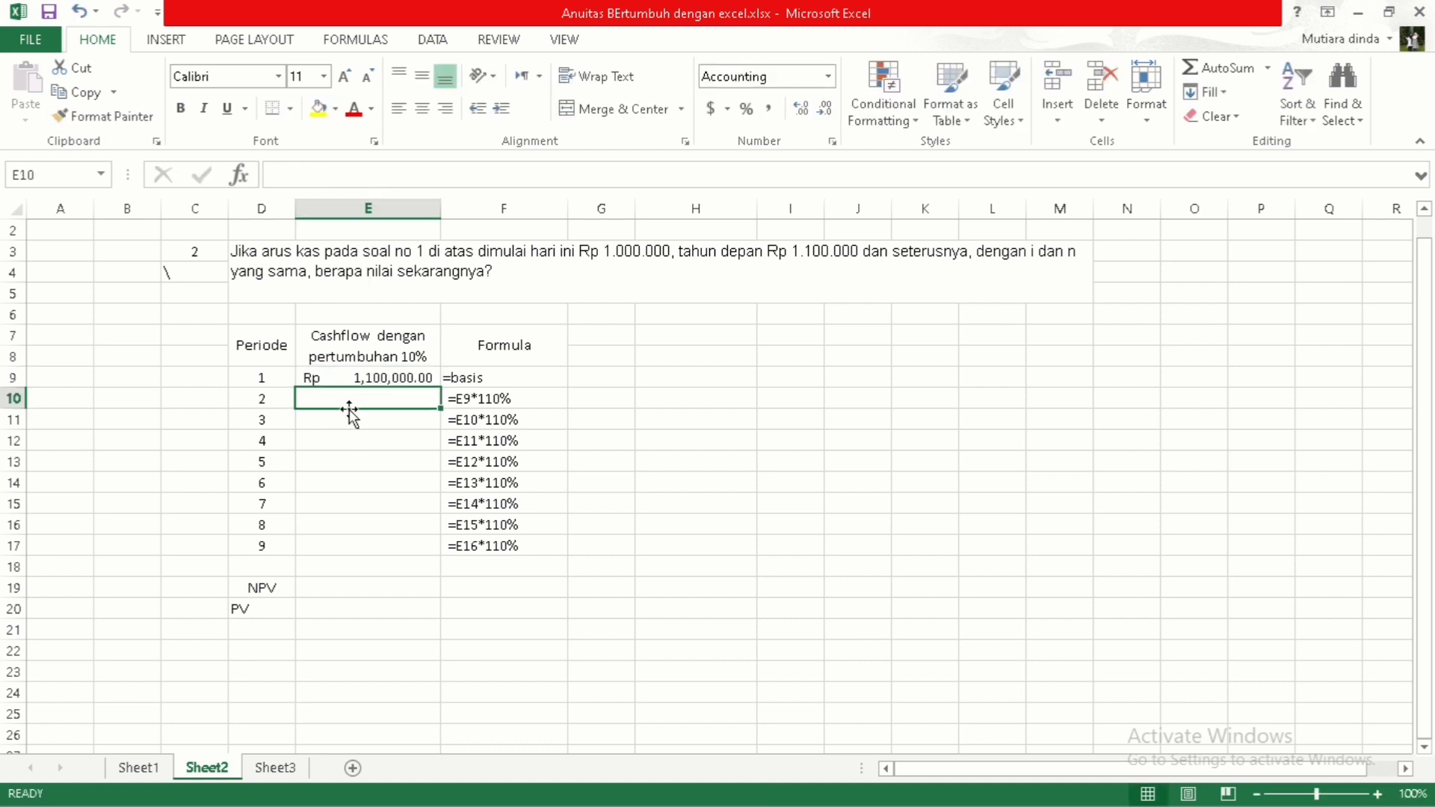
Step: Calculate the period 2 cash flow in E10 with the formula =E9*110%
{"action": "left_click", "coordinate": [298, 182]}
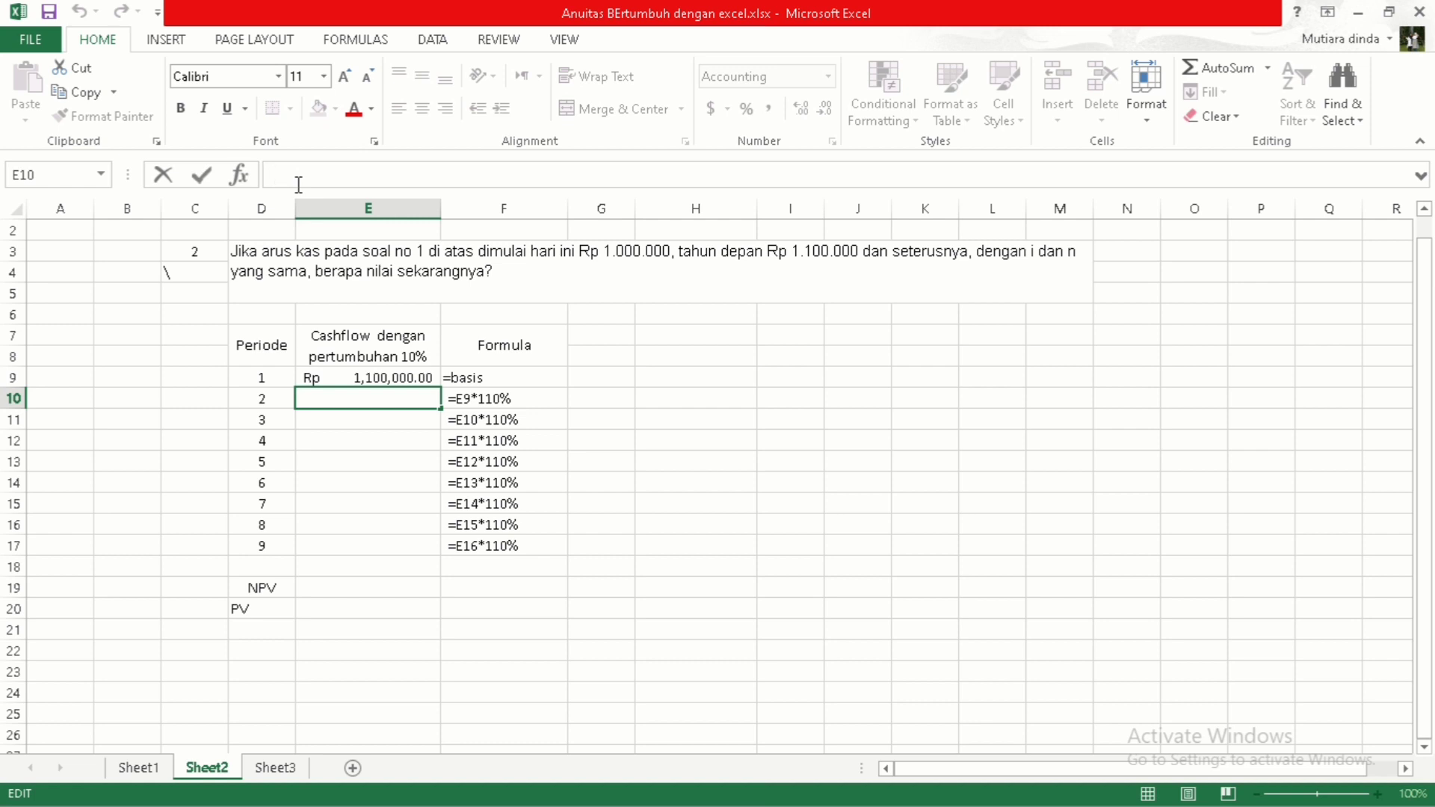
{"action": "type", "text": "="}
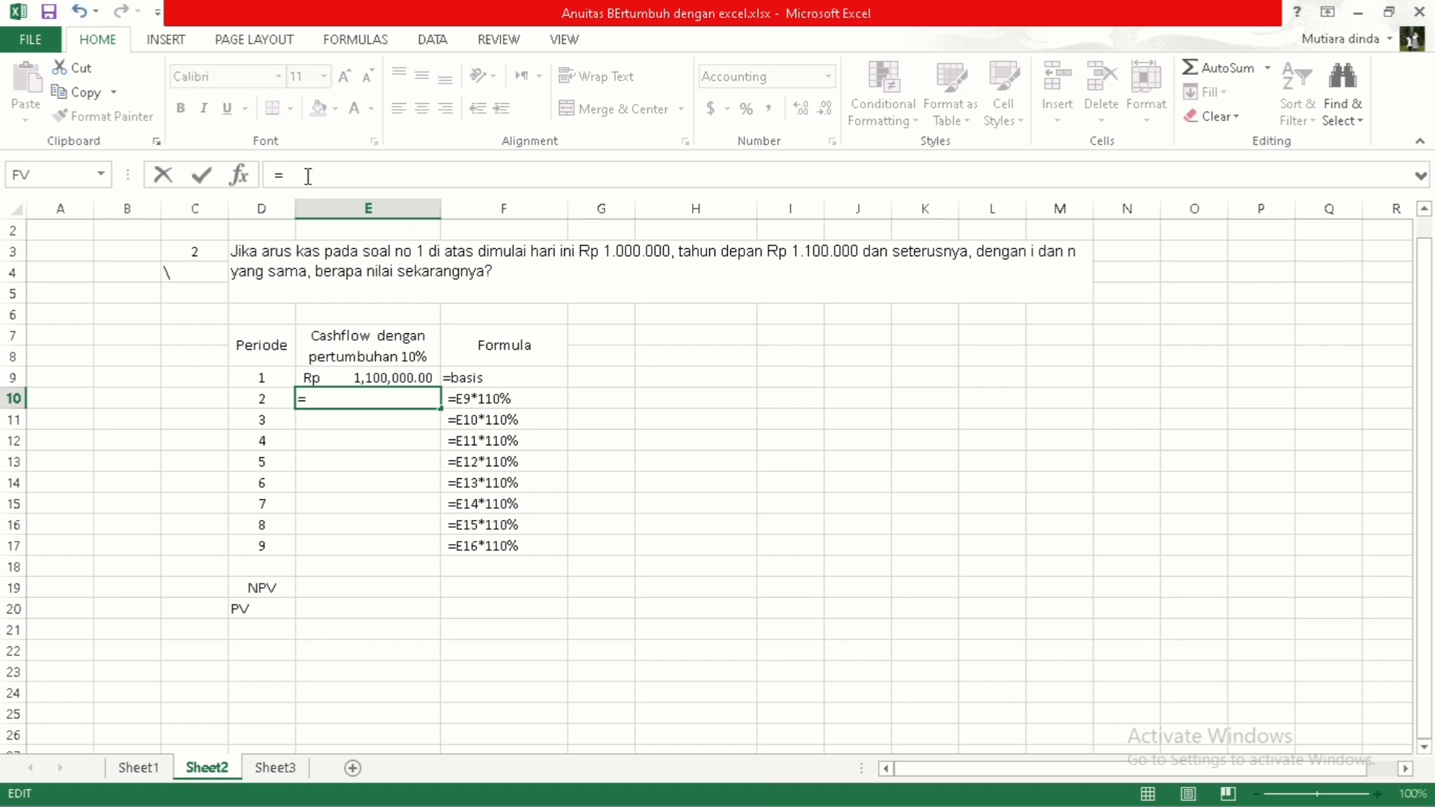
{"action": "left_click", "coordinate": [334, 381]}
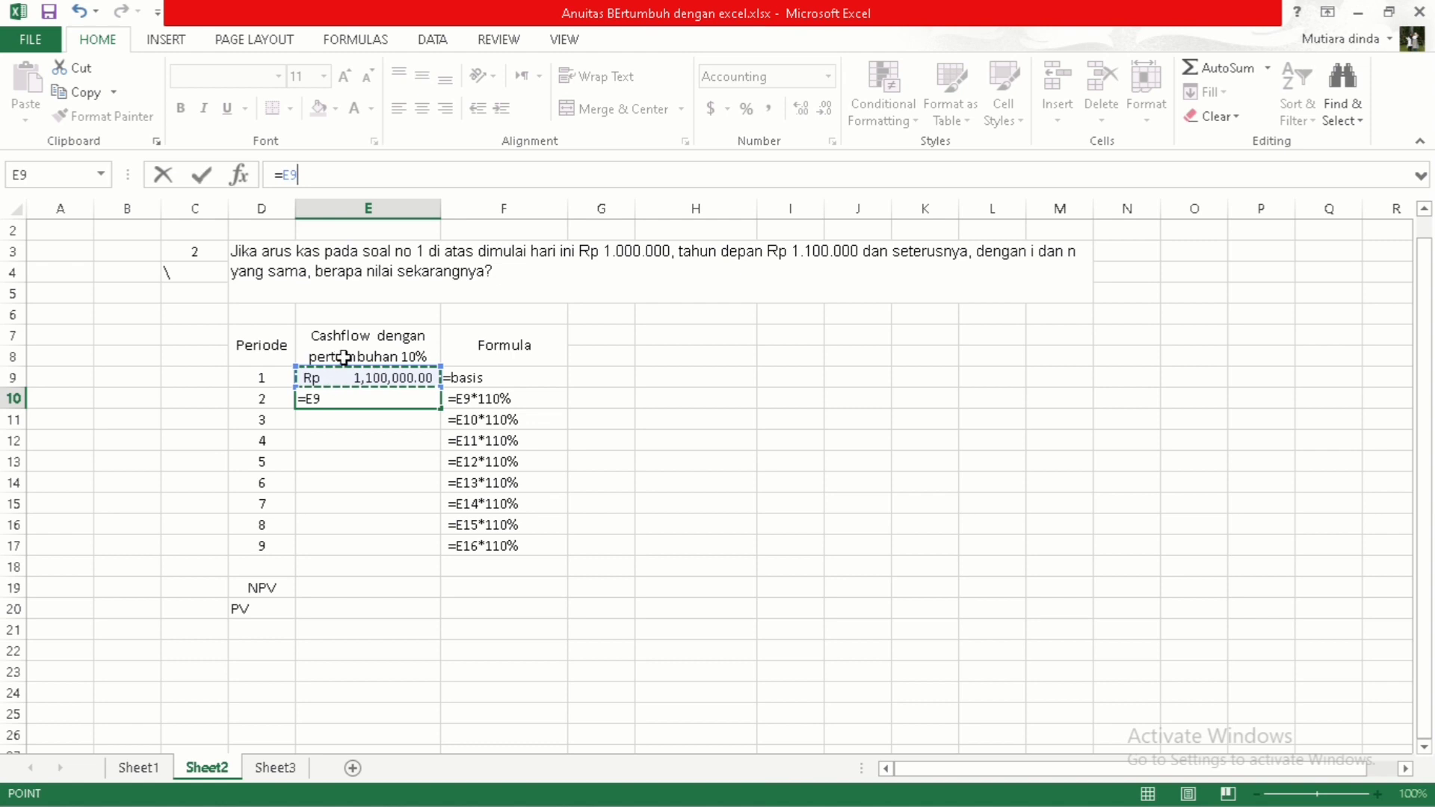
{"action": "type", "text": "*110"}
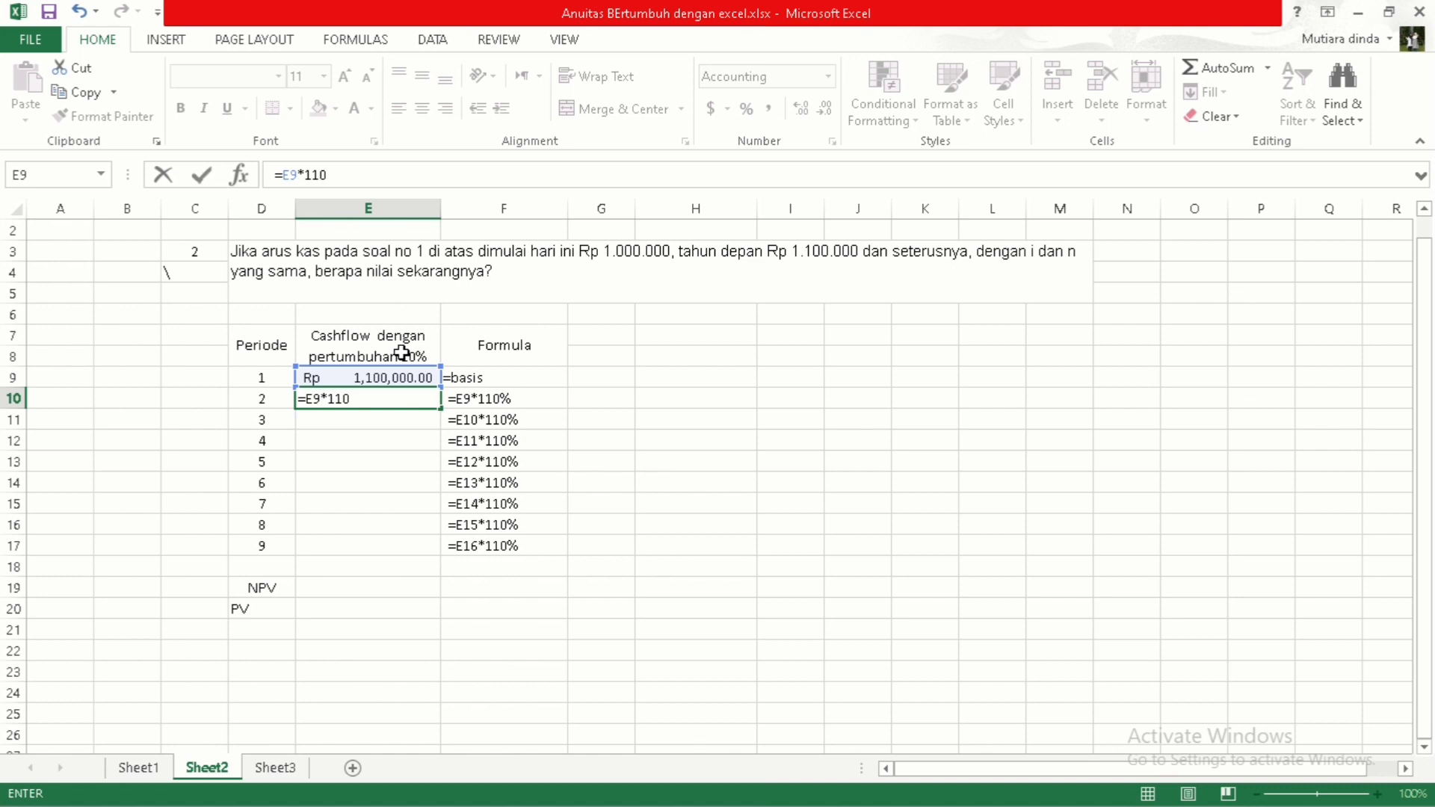
{"action": "type", "text": "%"}
{"action": "key", "text": "Return"}
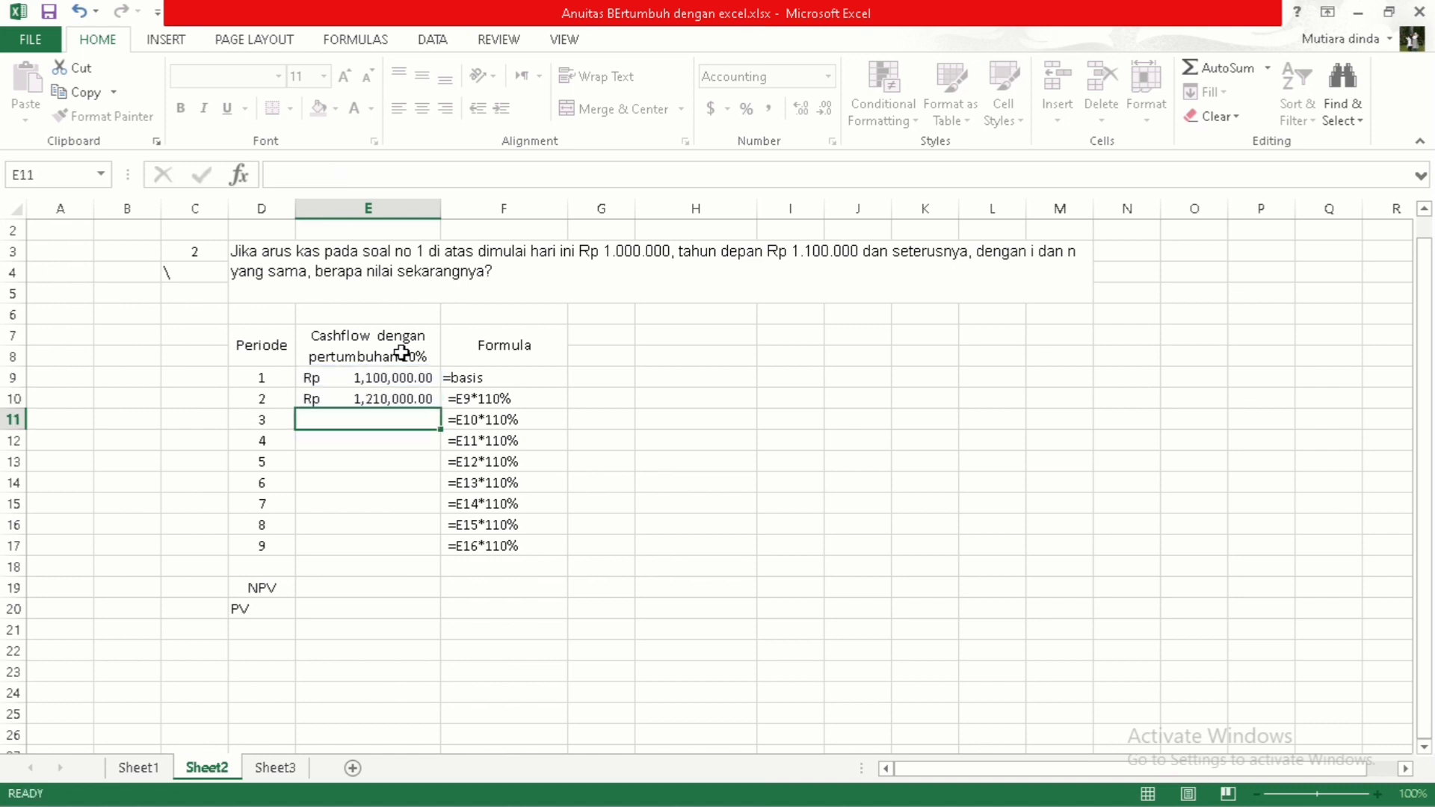
Step: Fill the growth formula from E10 down through period 9 in E17, clearing the surplus value in E18
{"action": "left_click", "coordinate": [384, 400]}
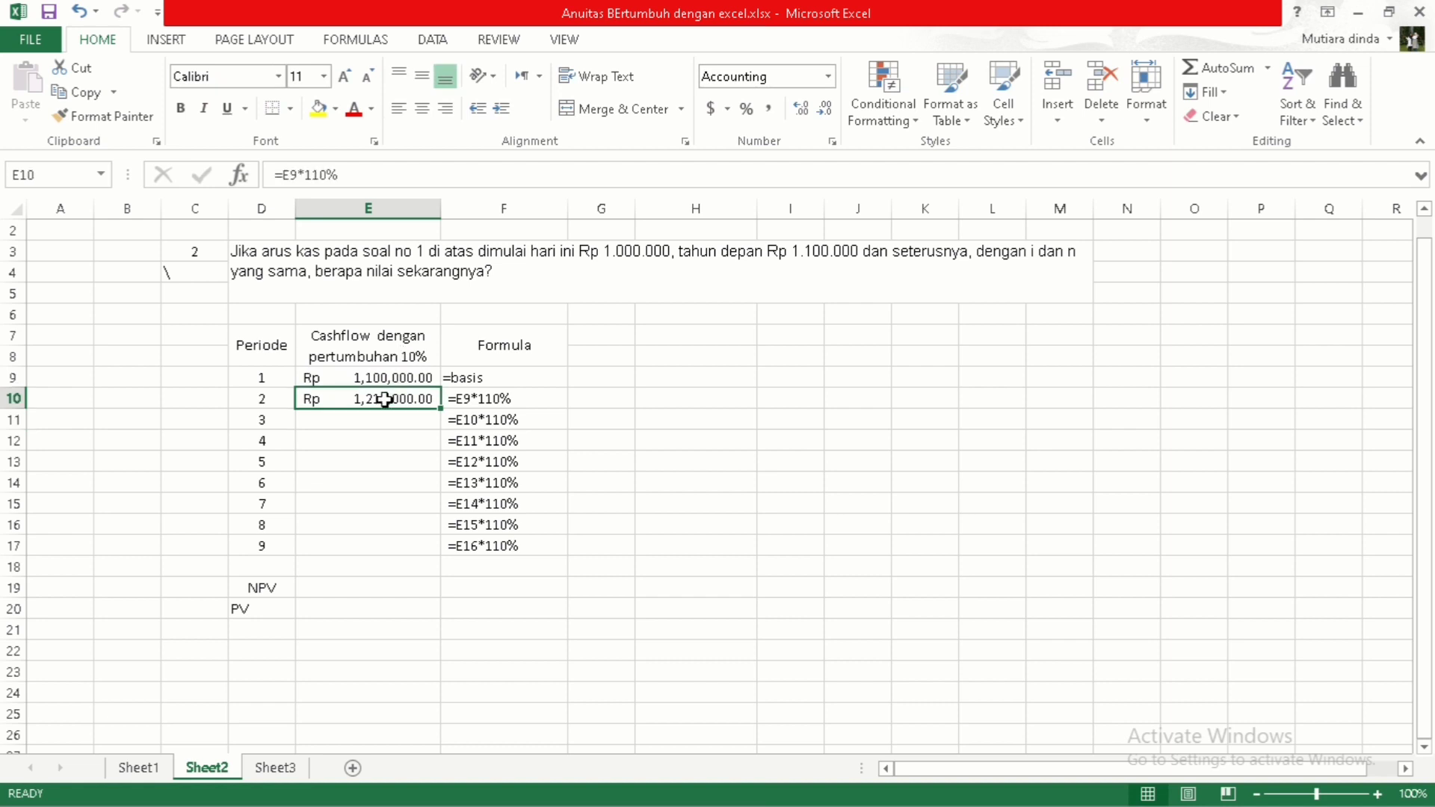
{"action": "left_click_drag", "start_coordinate": [441, 406], "coordinate": [438, 577]}
{"action": "left_click", "coordinate": [389, 566]}
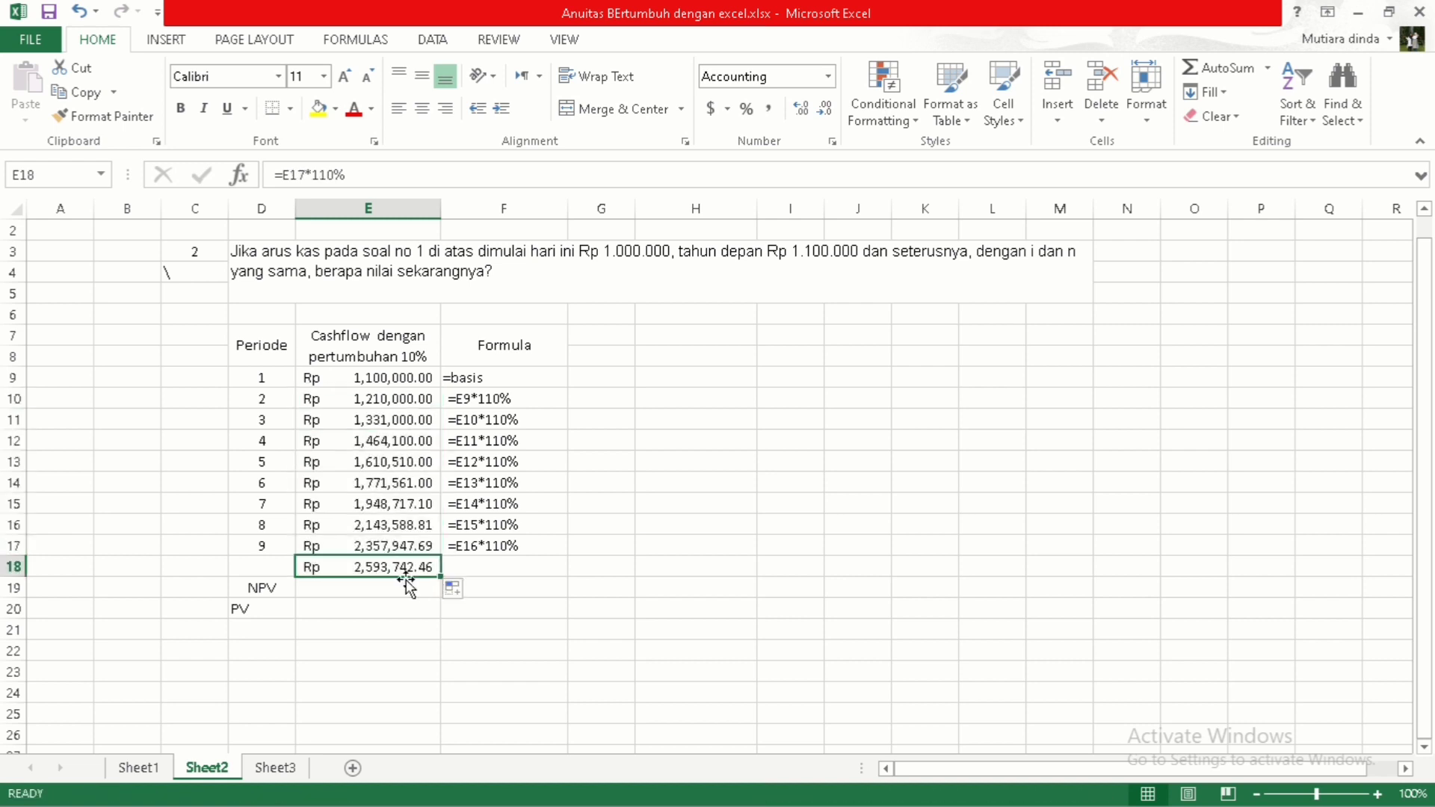
{"action": "key", "text": "Delete"}
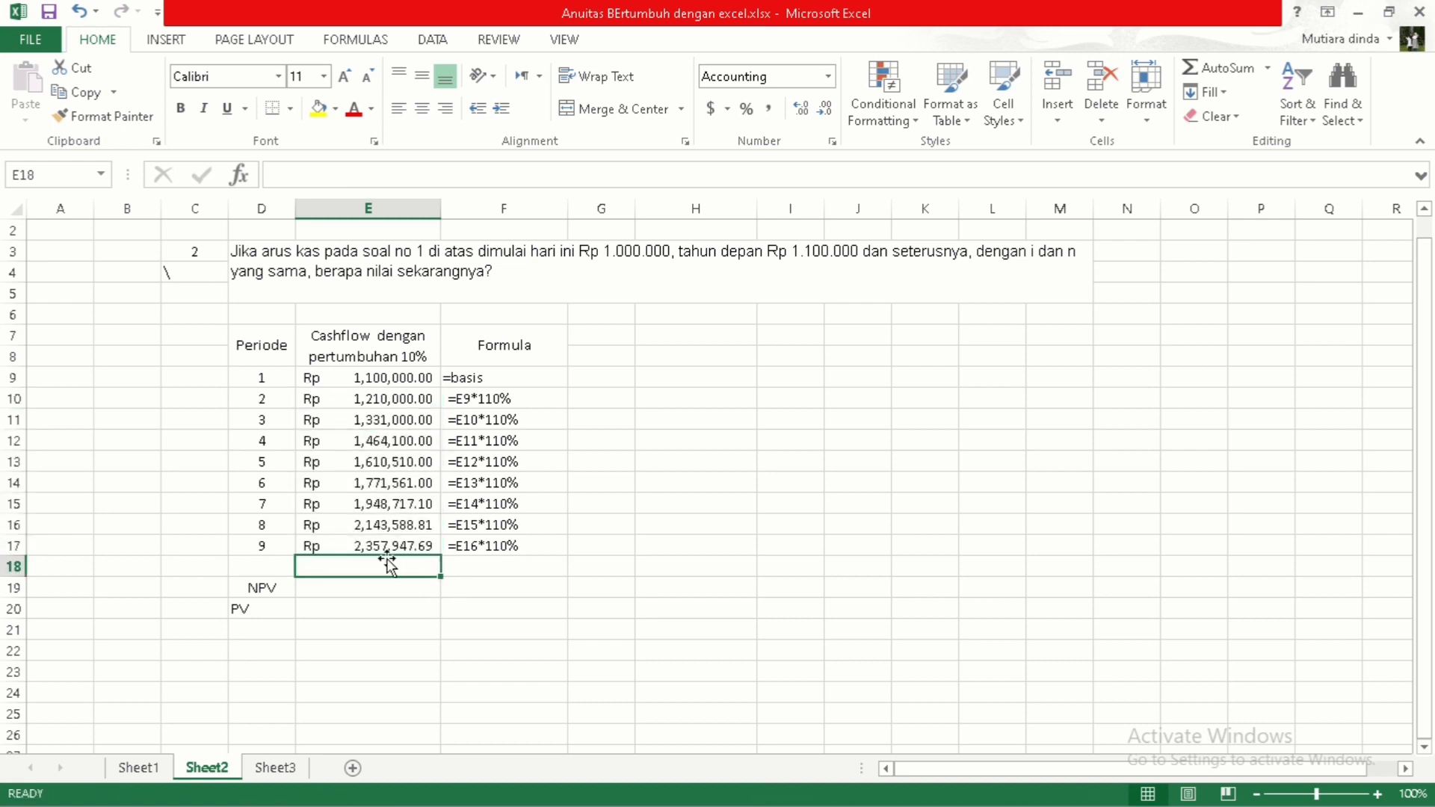
Step: Calculate the net present value in E19 with NPV at a 12% rate over cash flows E9:E17
{"action": "left_click", "coordinate": [373, 588]}
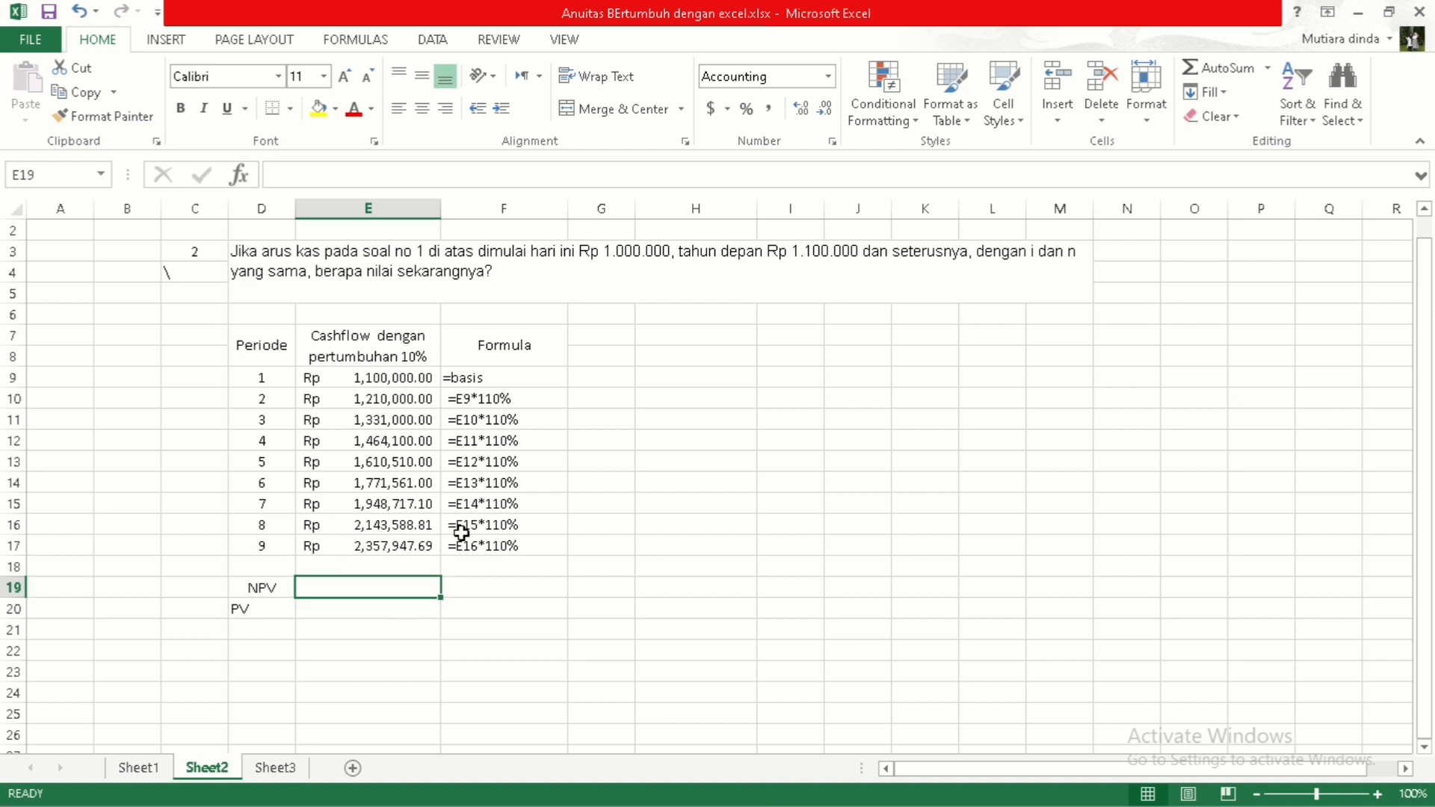
{"action": "type", "text": "=n"}
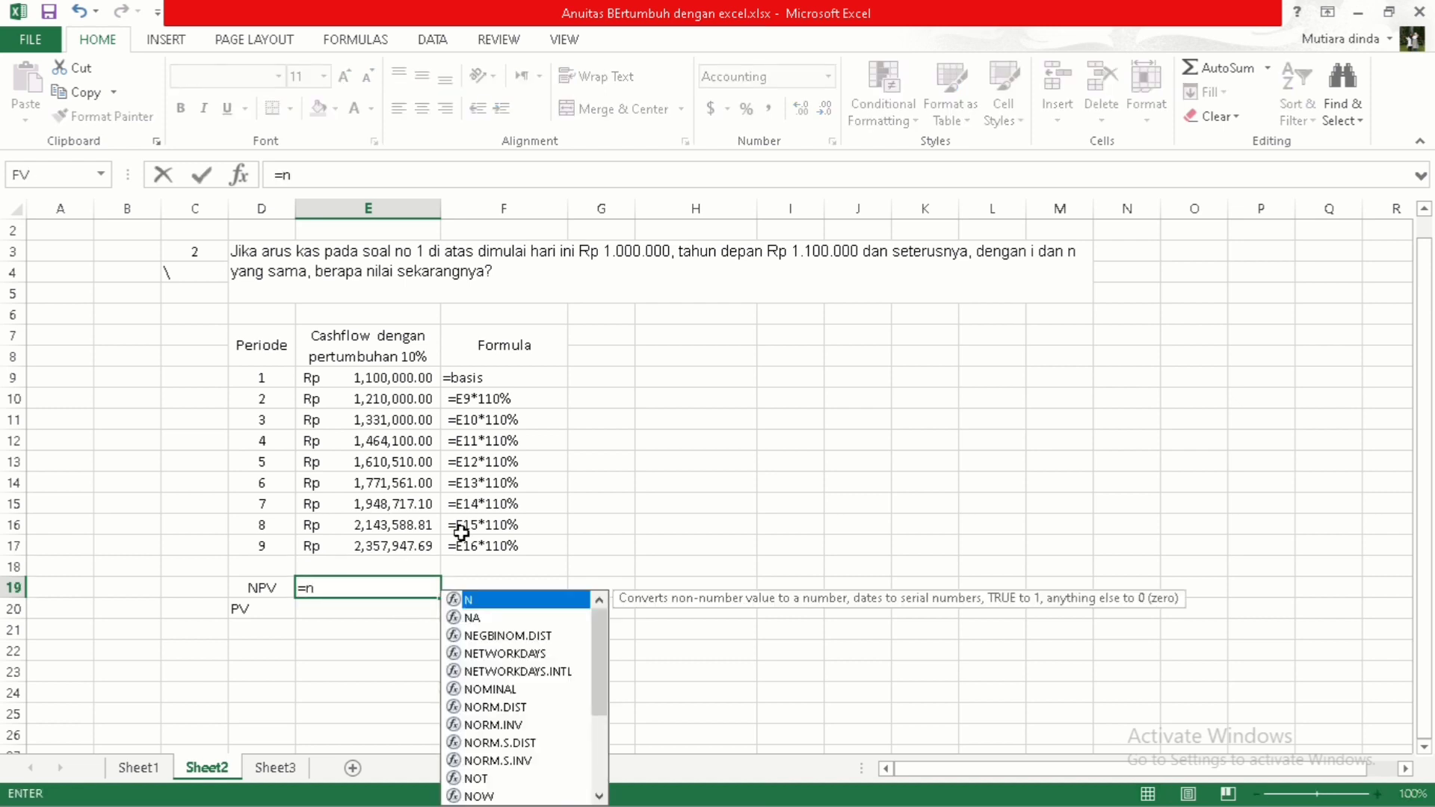
{"action": "type", "text": "pv"}
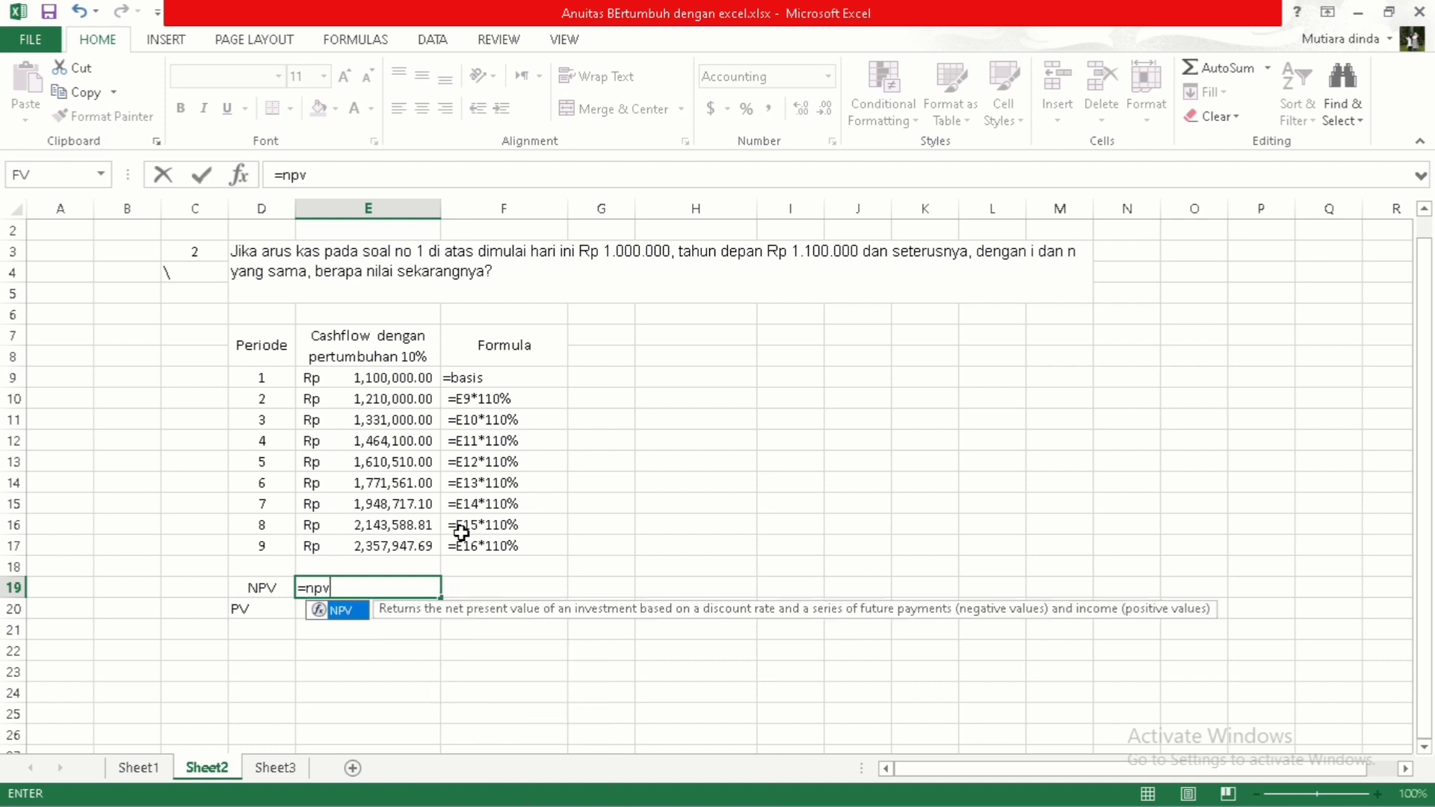
{"action": "type", "text": "("}
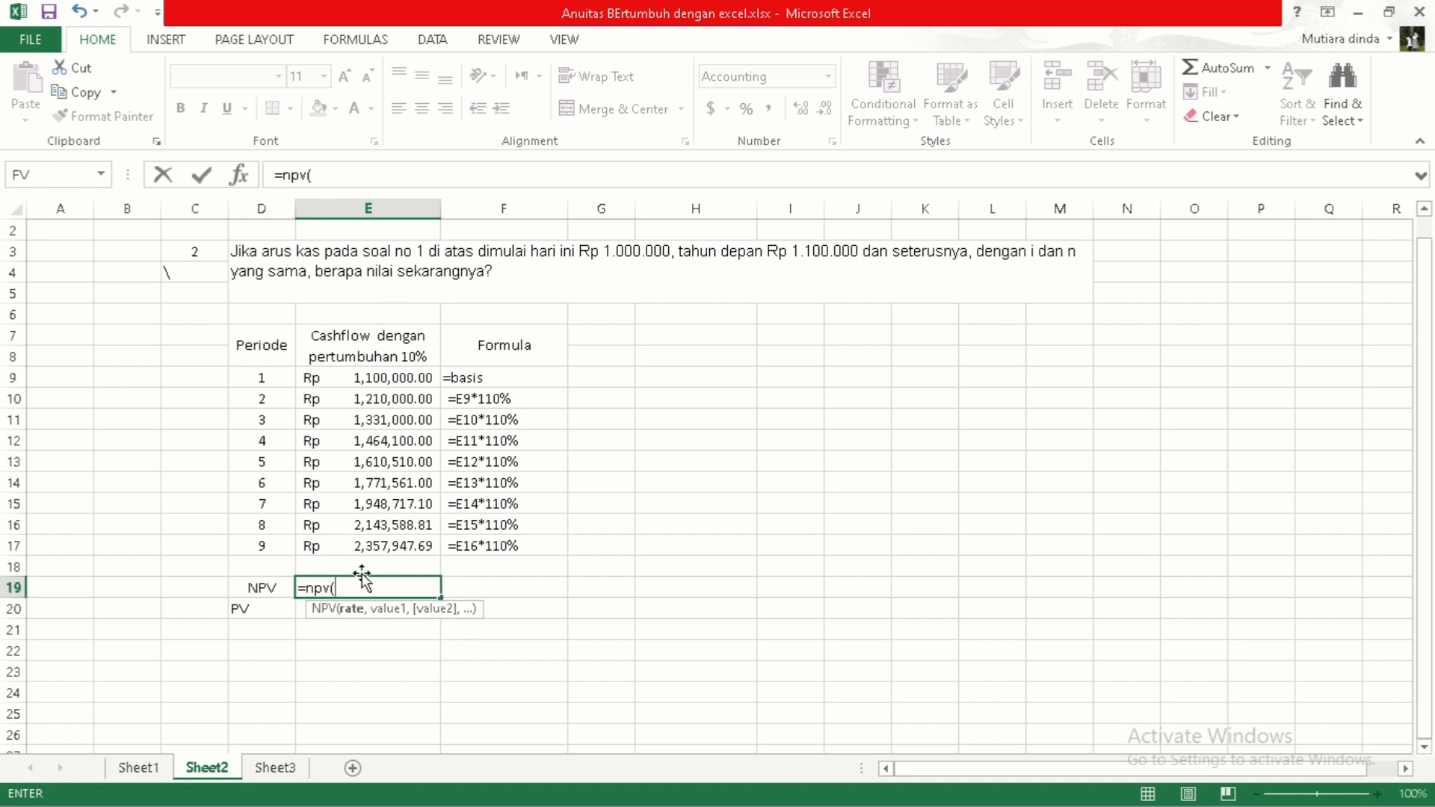
{"action": "type", "text": "12%,"}
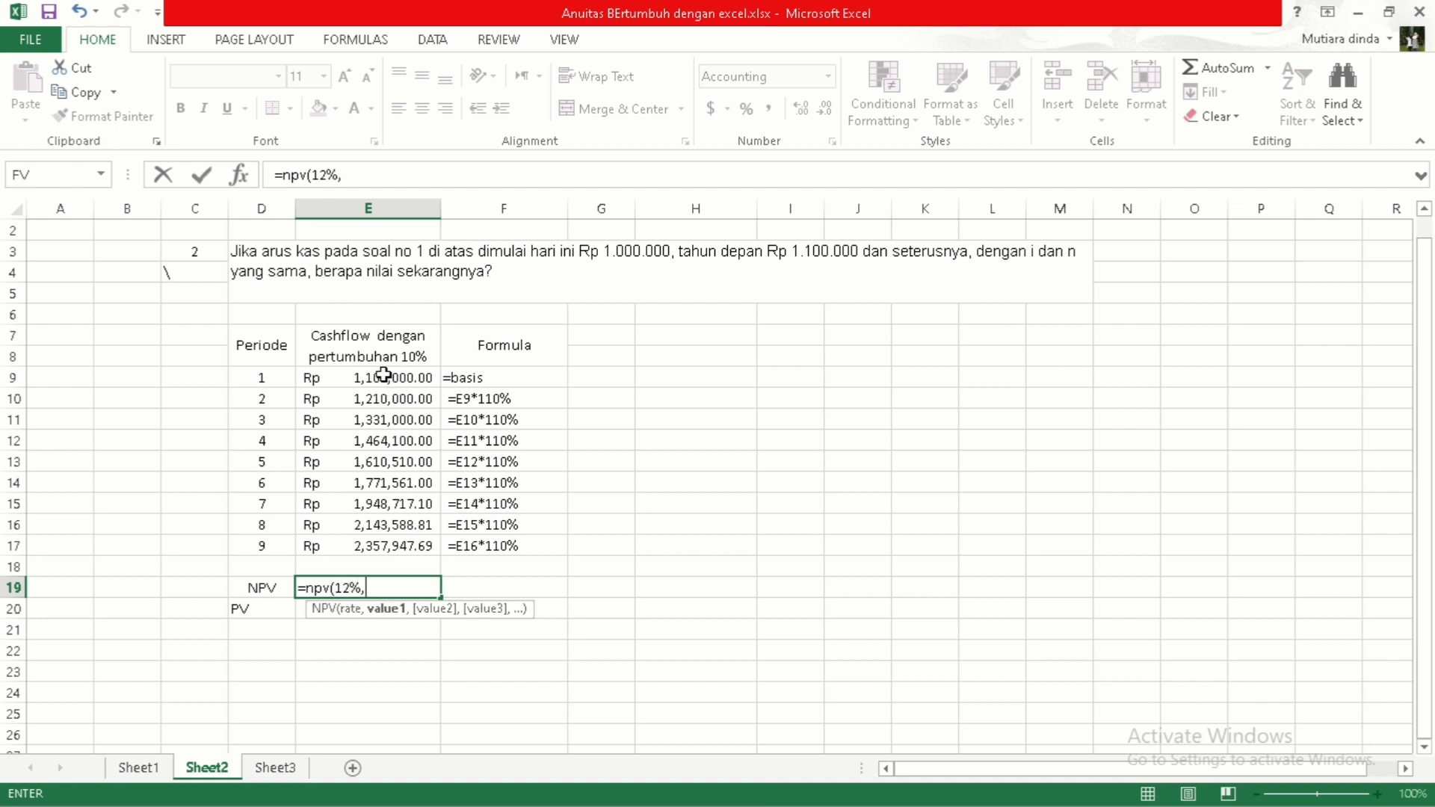
{"action": "left_click_drag", "start_coordinate": [388, 378], "coordinate": [395, 544]}
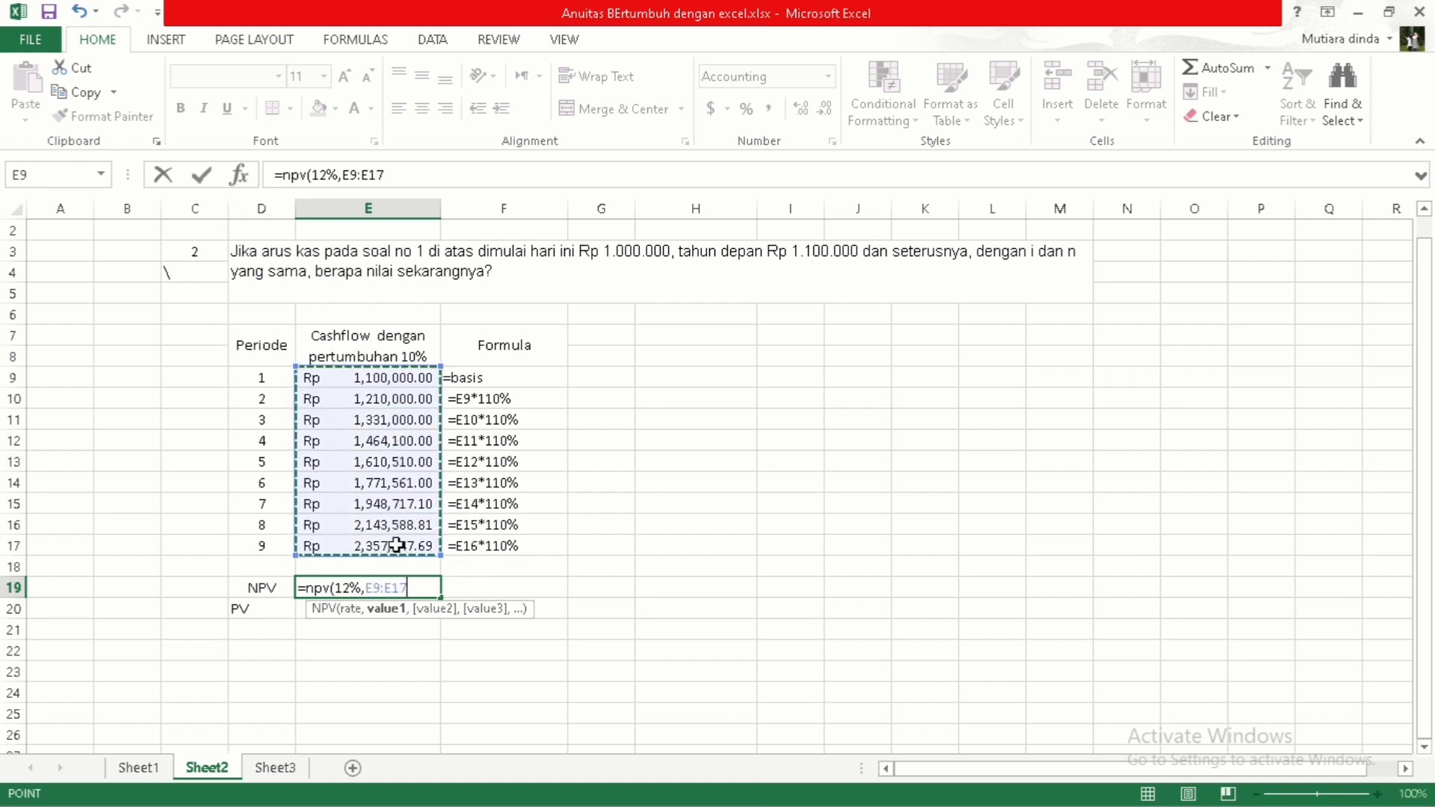
{"action": "key", "text": "Return"}
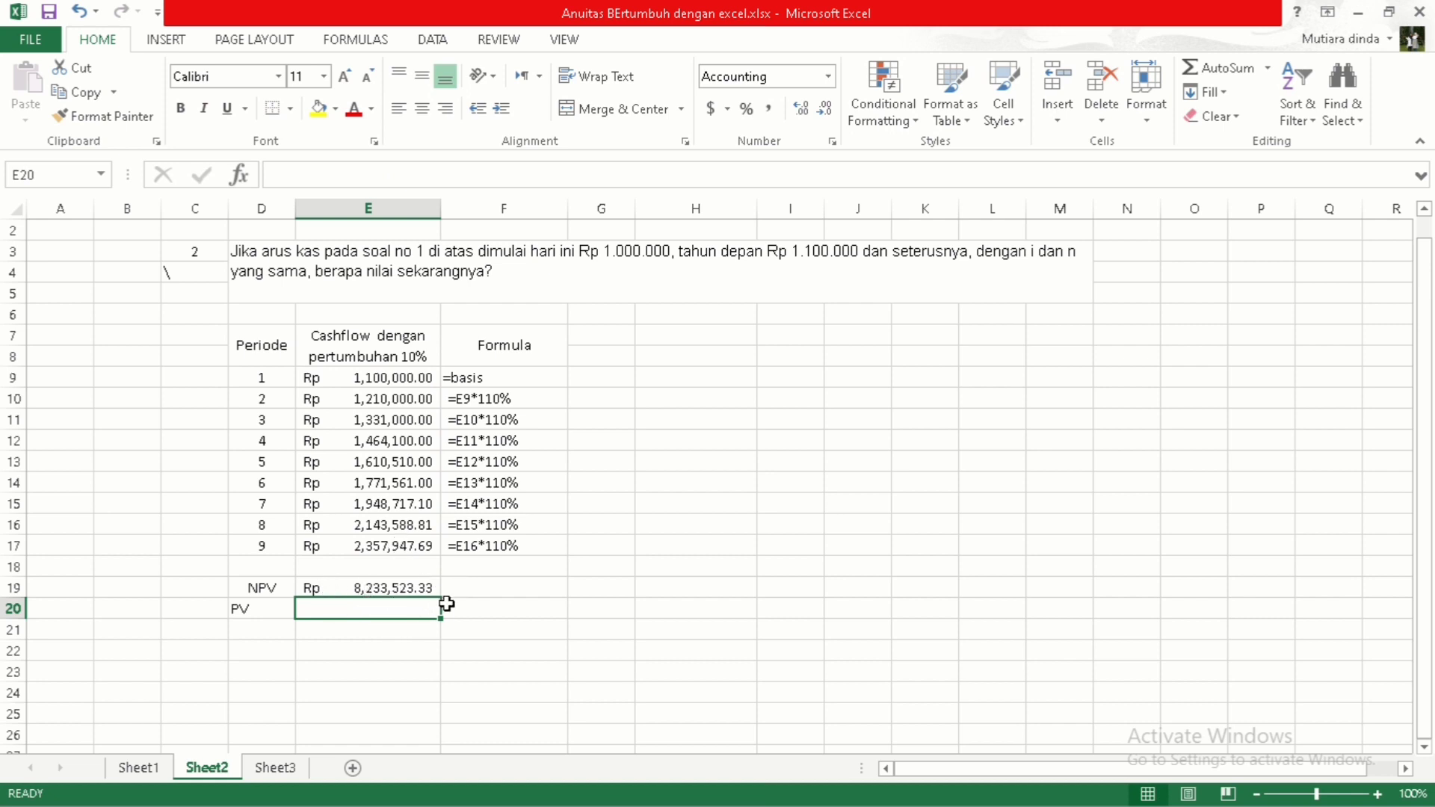
Step: Start the formula note beside the NPV result in F19 with the text '=NPV(12%,
{"action": "left_click", "coordinate": [471, 590]}
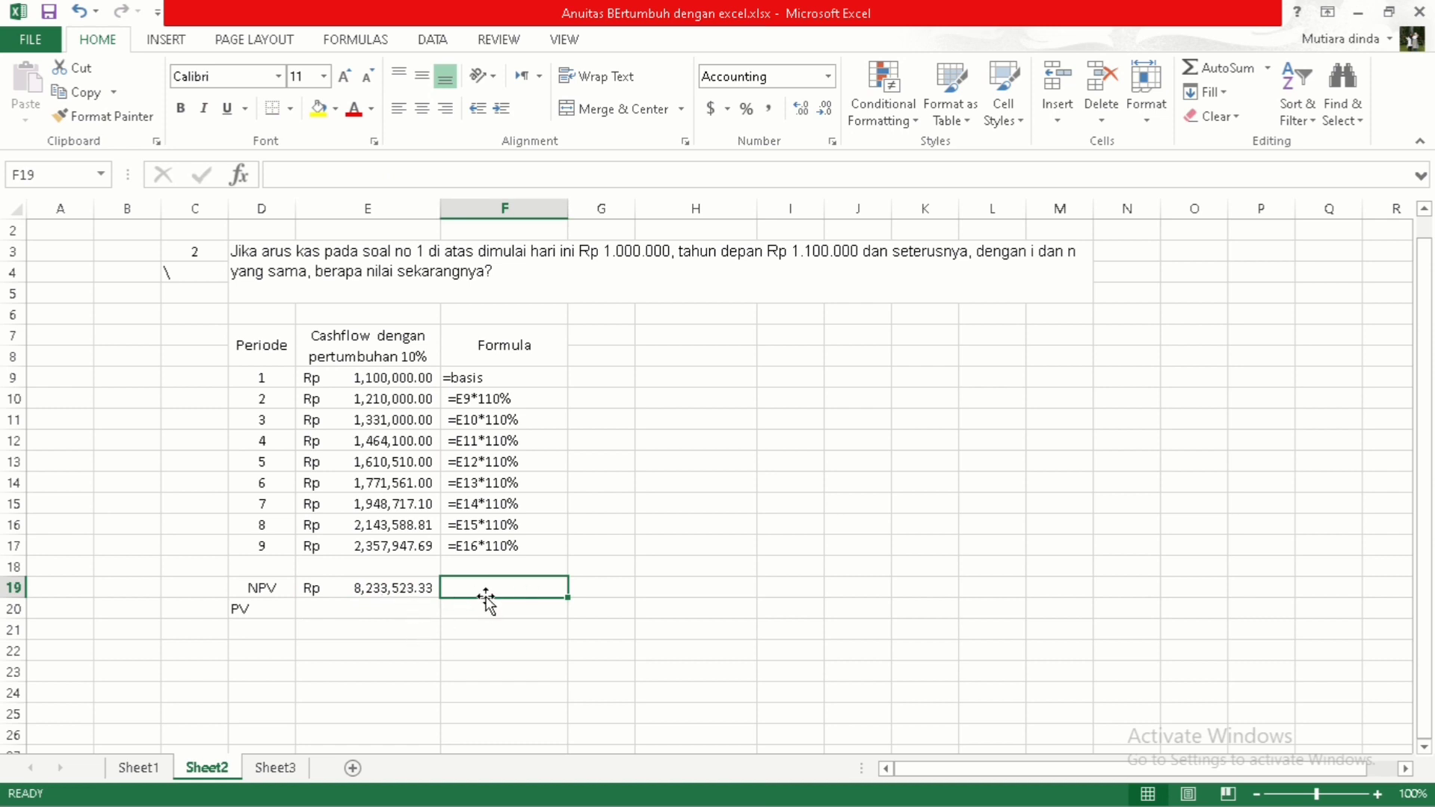
{"action": "left_click", "coordinate": [279, 172]}
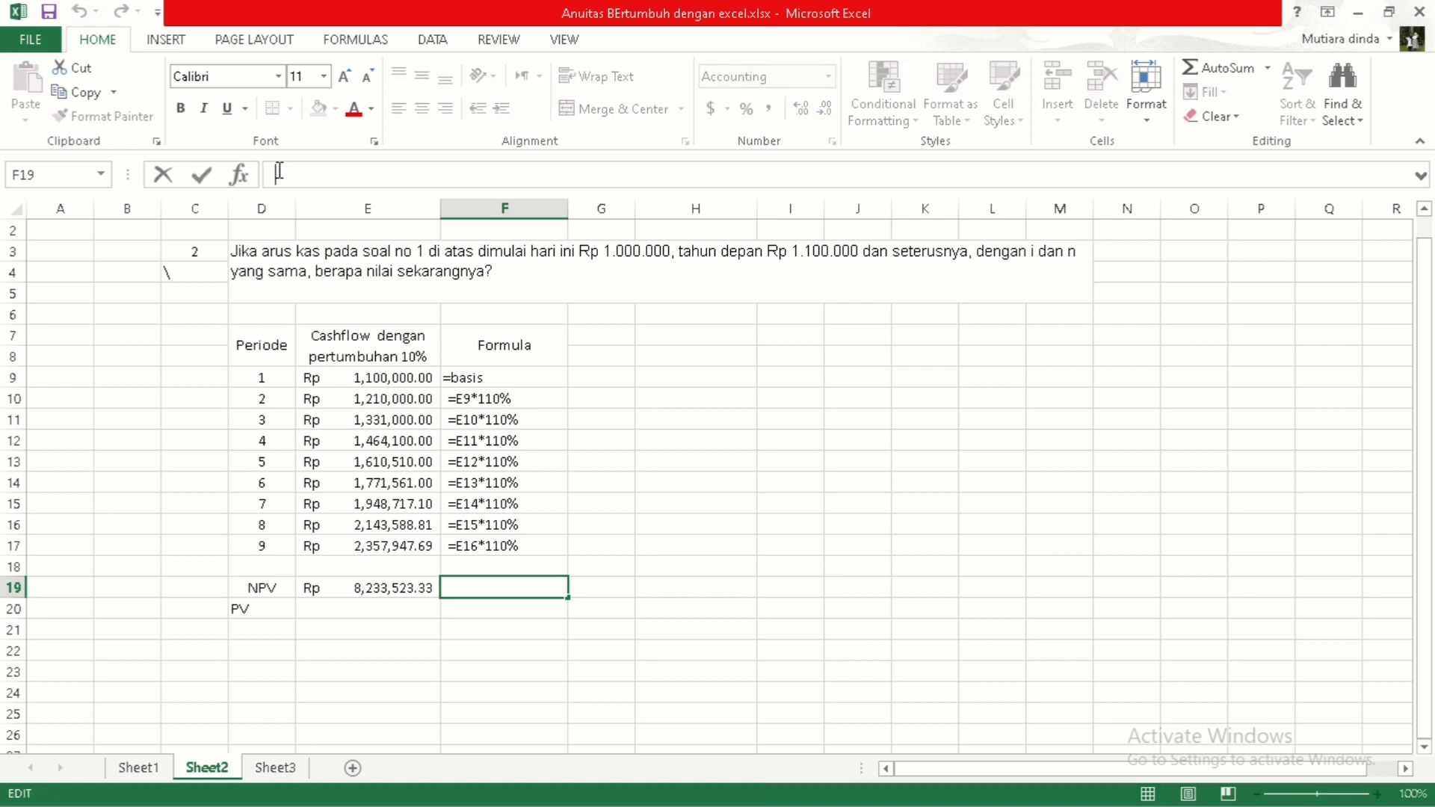
{"action": "type", "text": "'=NPV(12%,"}
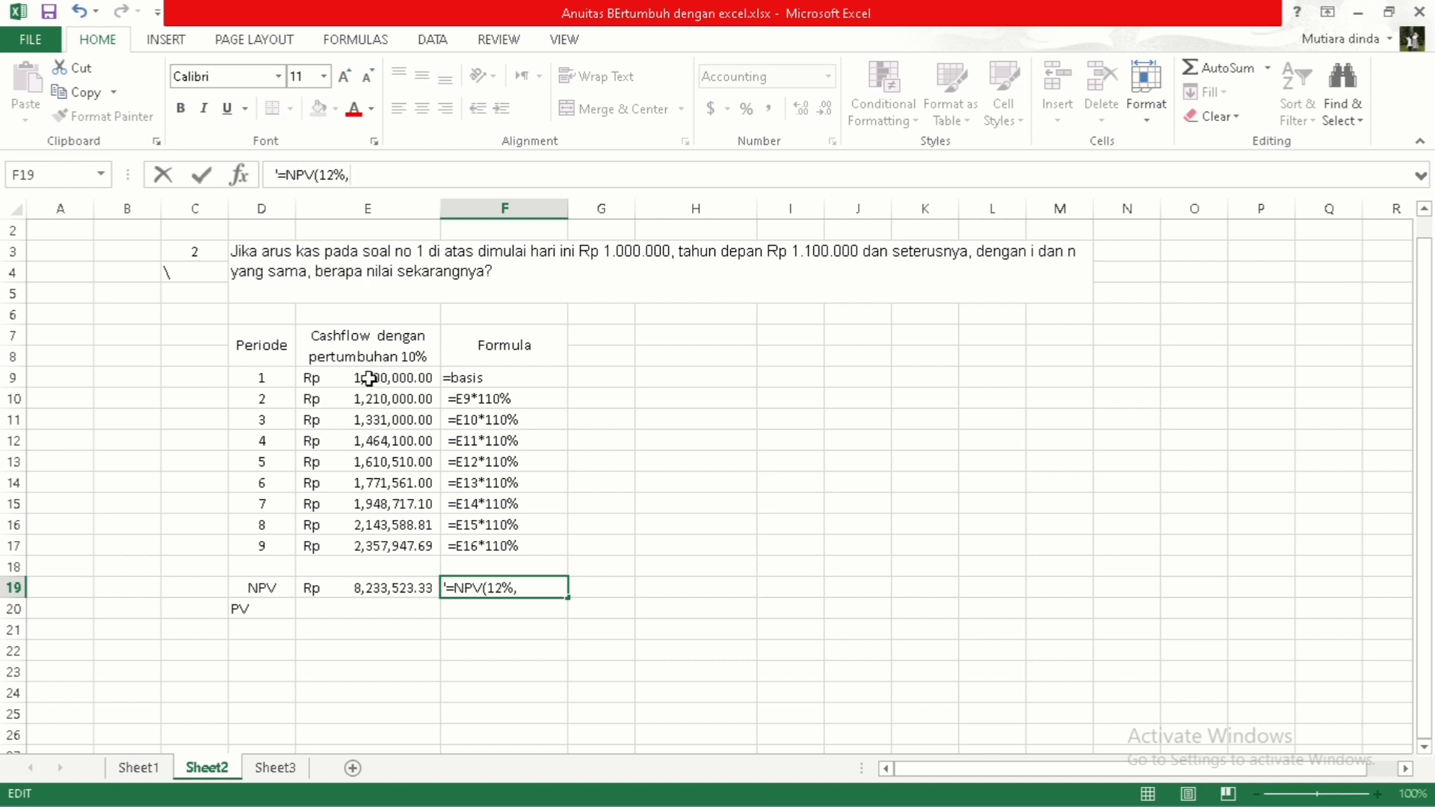
Step: Try to add the cash flow range E9:E17 to the formula text in F19 by selecting its cells
{"action": "left_click_drag", "start_coordinate": [375, 378], "coordinate": [369, 547]}
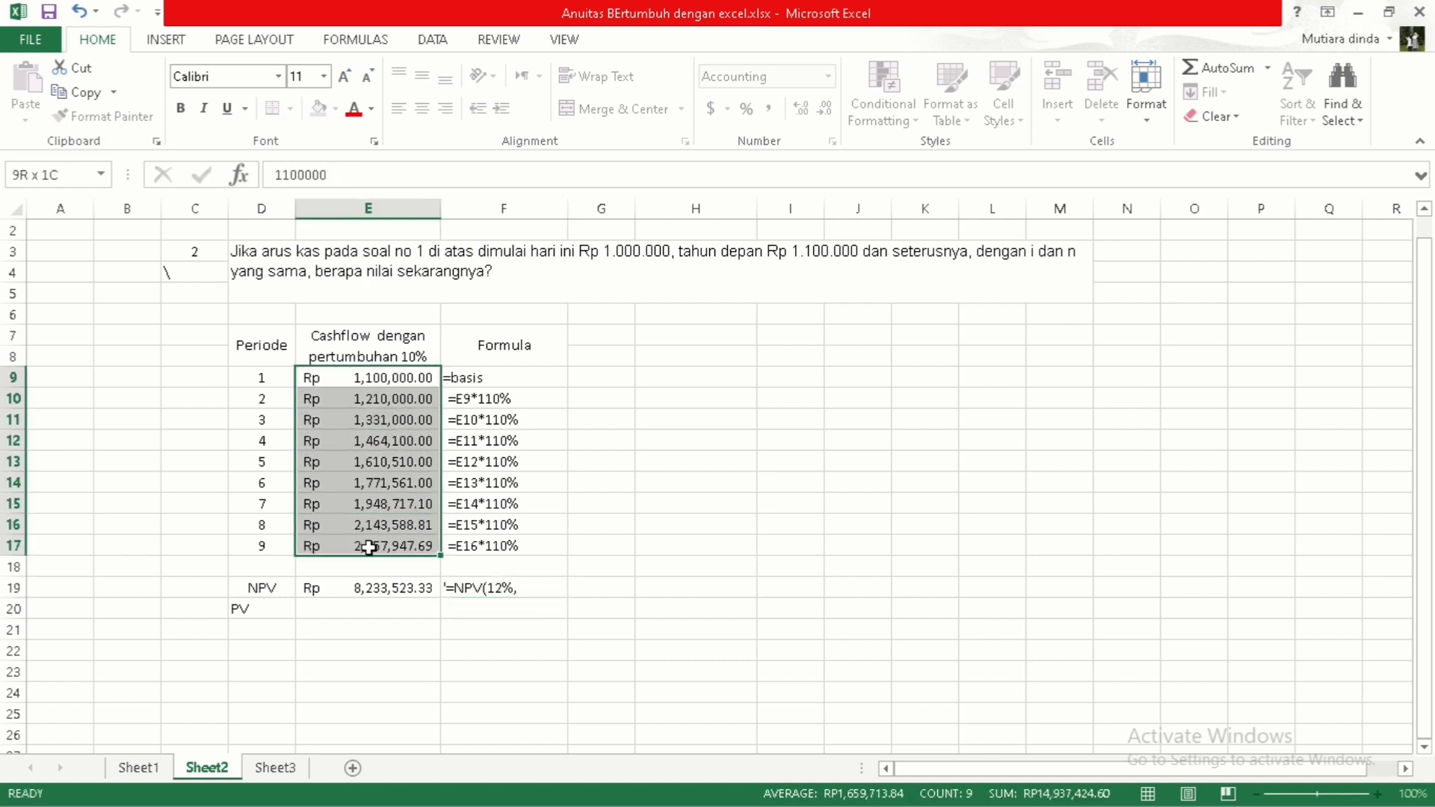
{"action": "left_click", "coordinate": [528, 587]}
{"action": "left_click", "coordinate": [375, 174]}
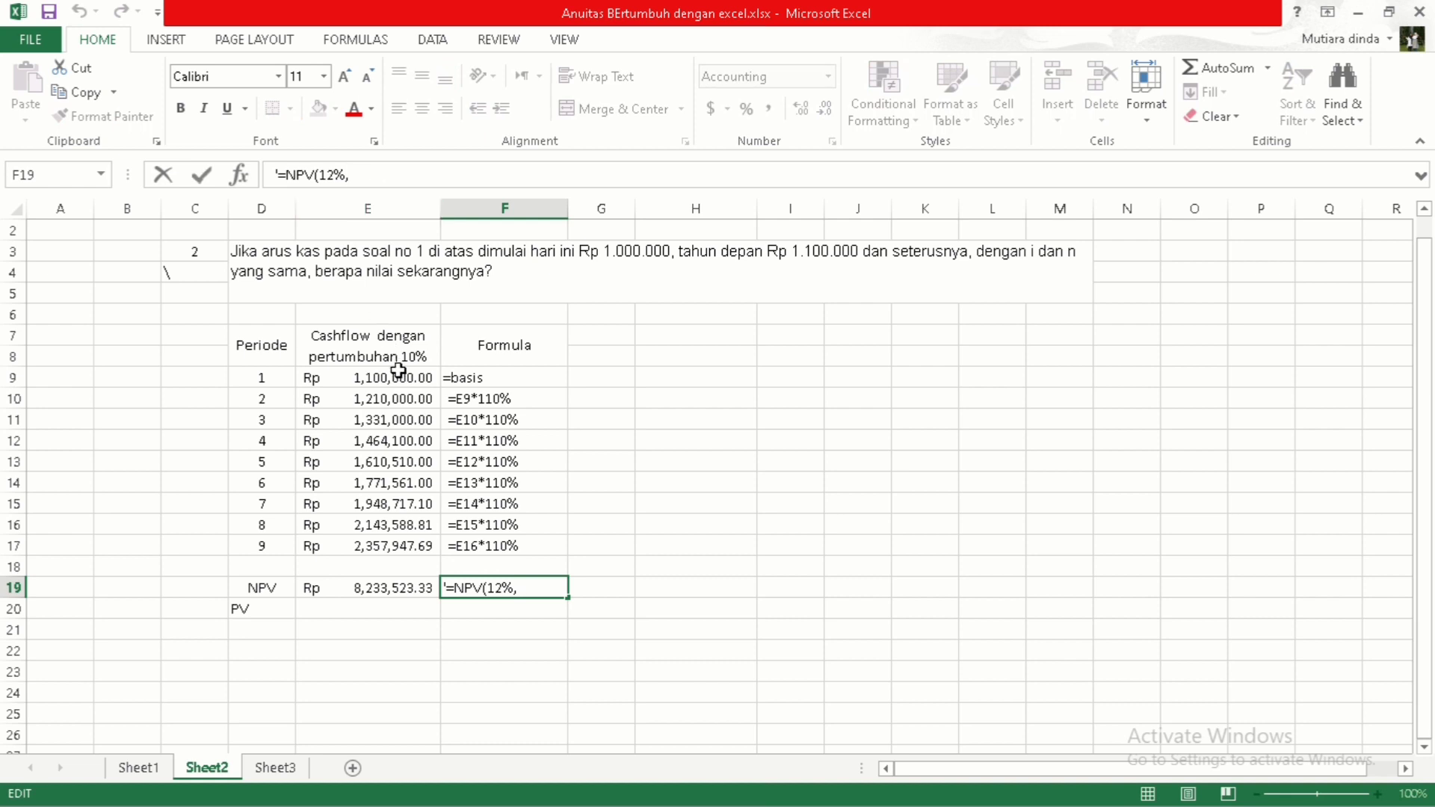
{"action": "left_click_drag", "start_coordinate": [394, 377], "coordinate": [396, 484]}
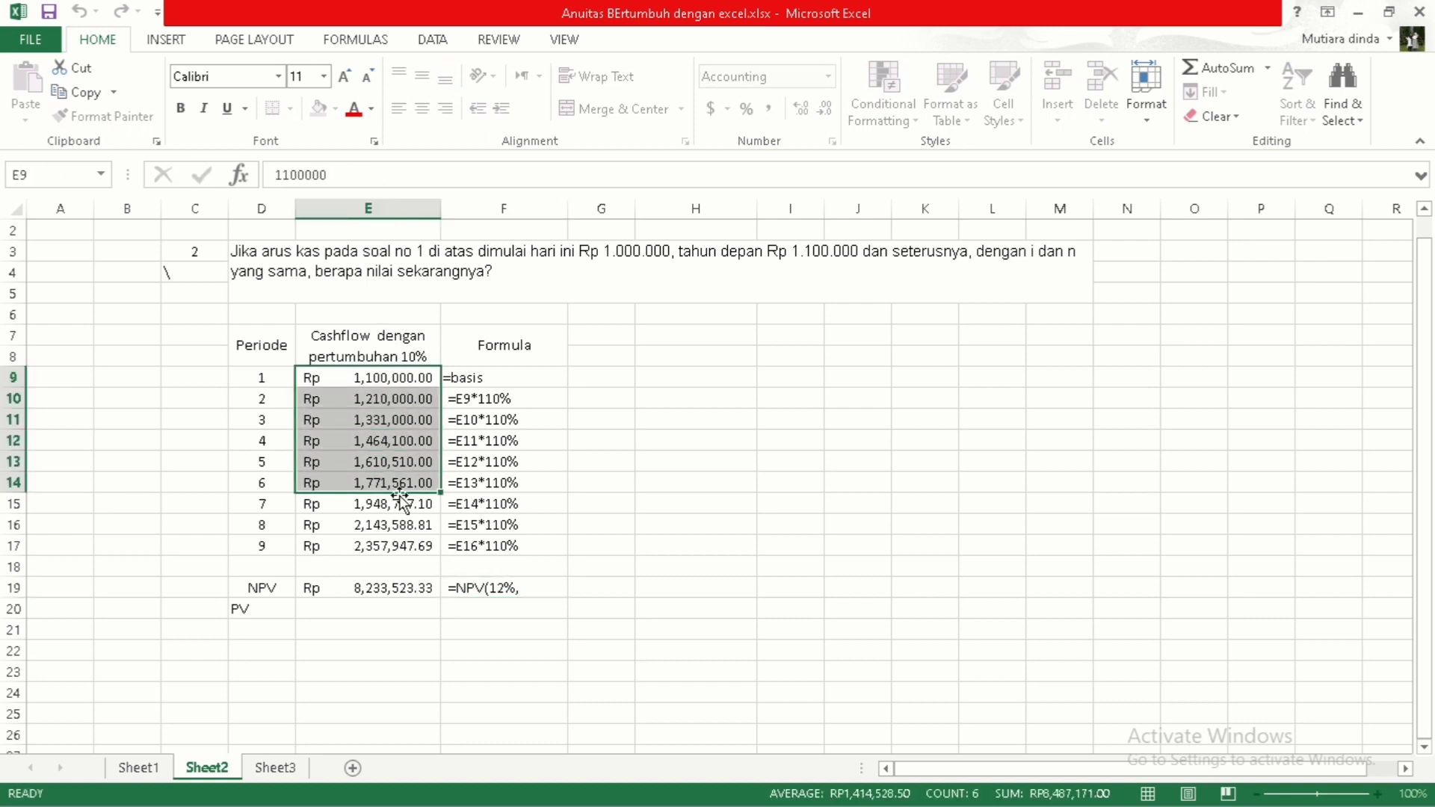
{"action": "left_click", "coordinate": [510, 587]}
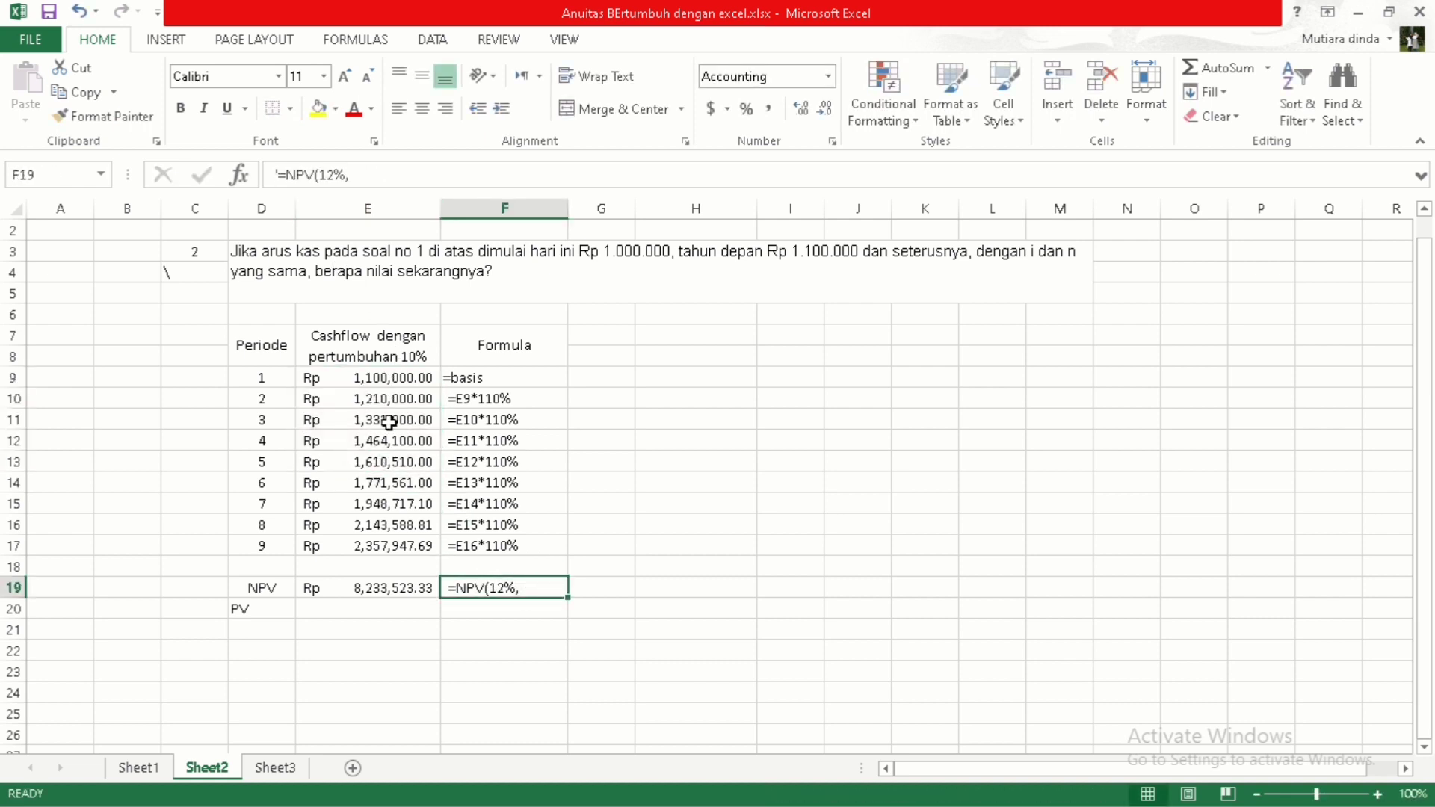
{"action": "left_click_drag", "start_coordinate": [389, 378], "coordinate": [397, 548]}
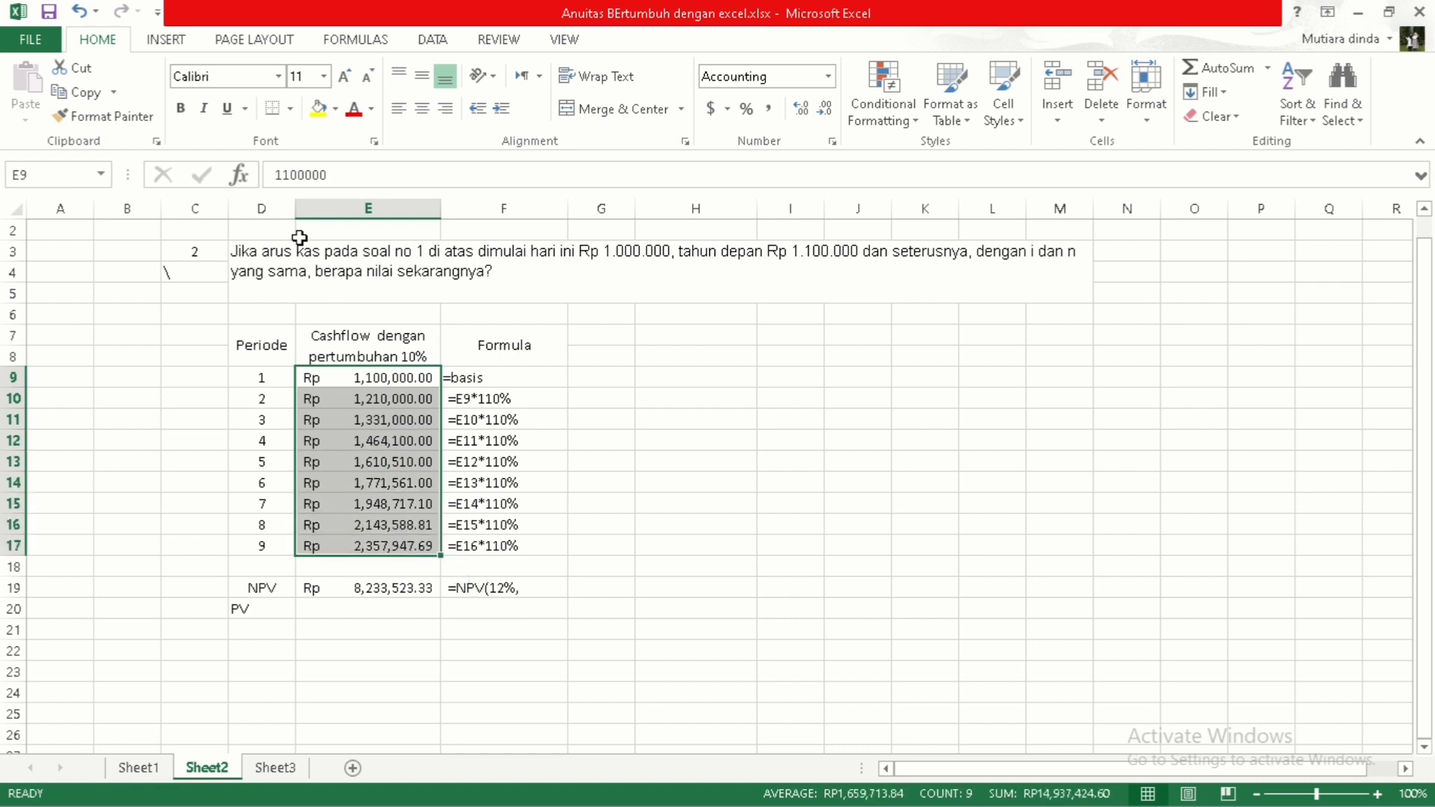
{"action": "left_click", "coordinate": [523, 587]}
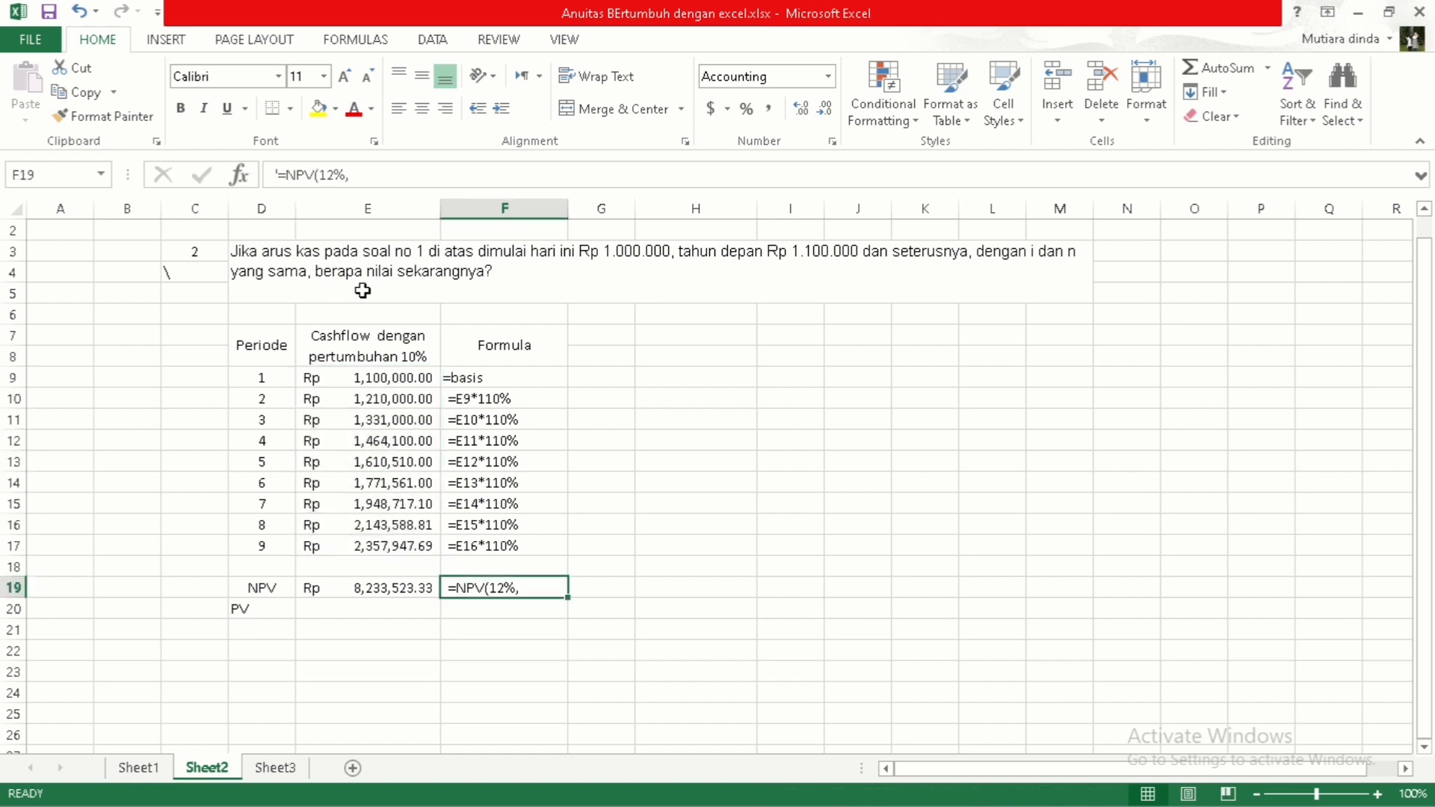
Step: Complete the NPV formula note in F19 with the cash flow range, storing it as the text =NPV(12%,E9:E17)
{"action": "left_click", "coordinate": [284, 178]}
{"action": "key", "text": "Delete"}
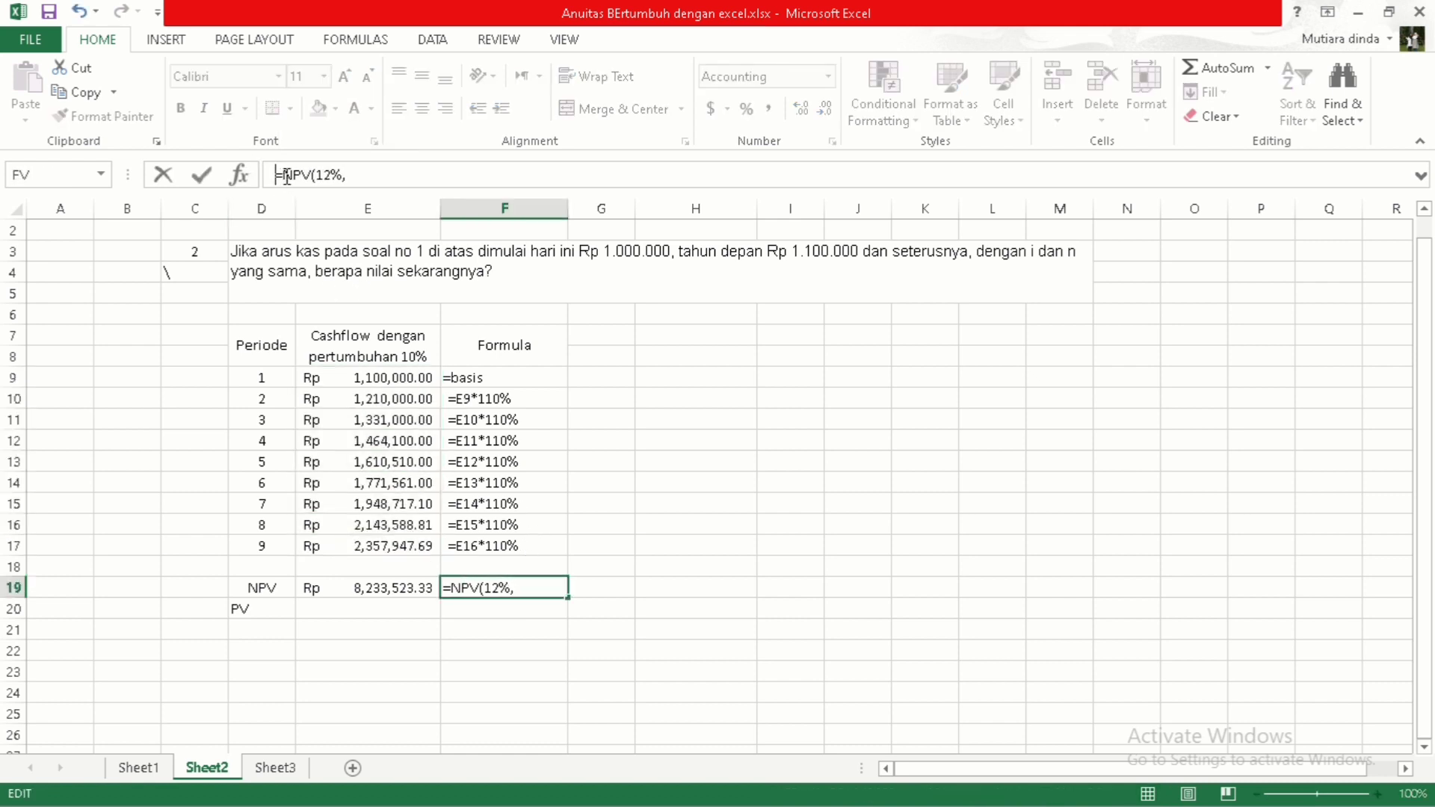
{"action": "left_click", "coordinate": [537, 588]}
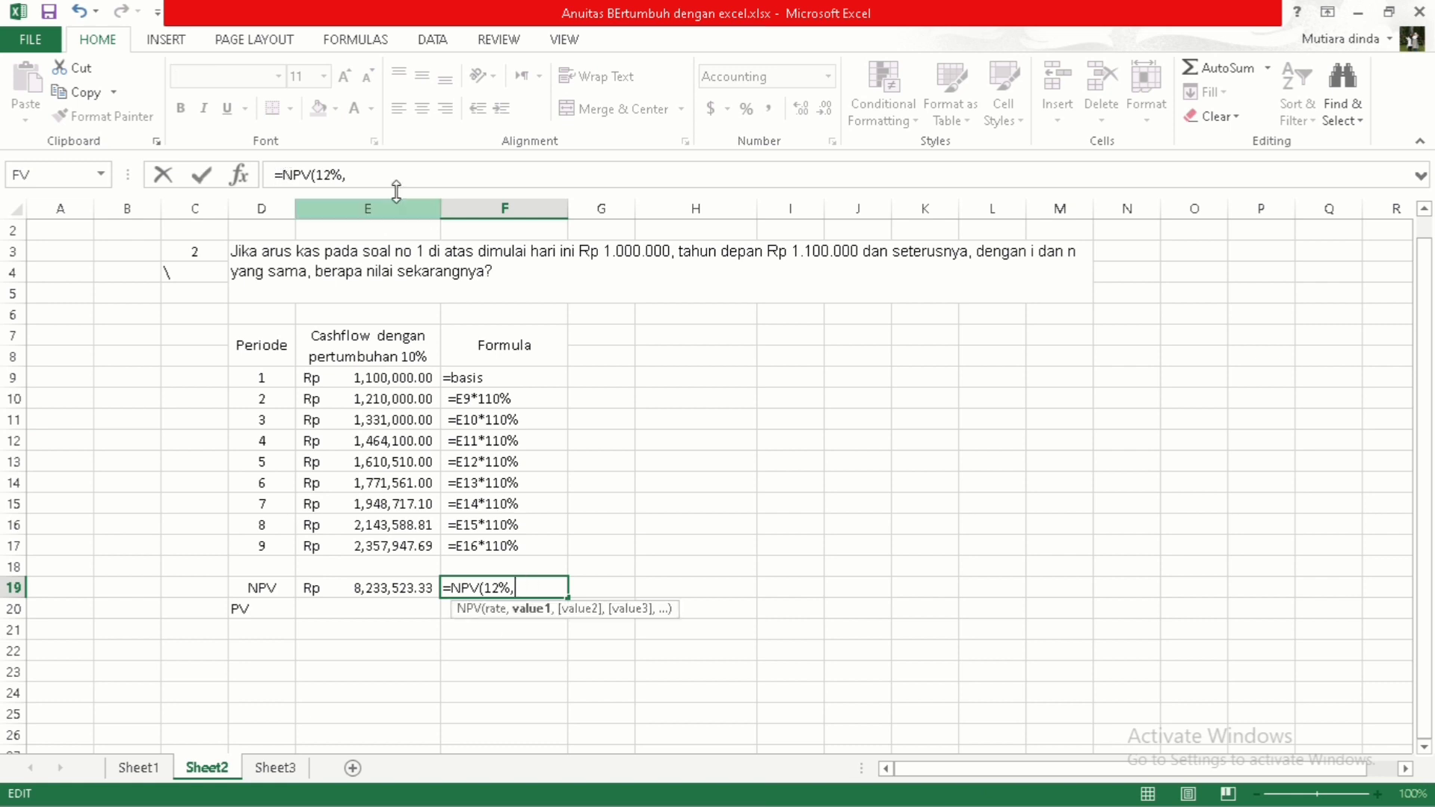
{"action": "left_click_drag", "start_coordinate": [357, 377], "coordinate": [330, 545]}
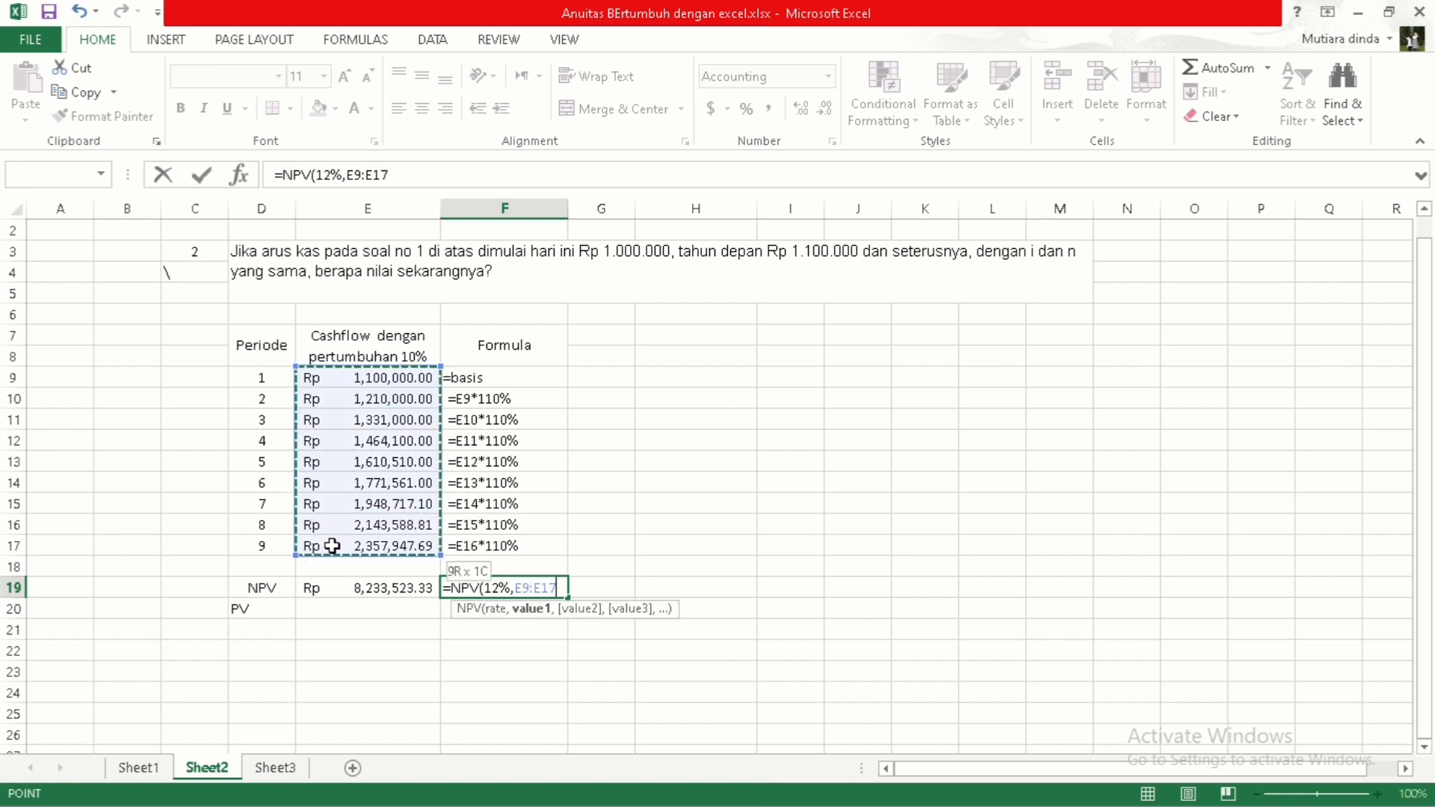
{"action": "type", "text": ")"}
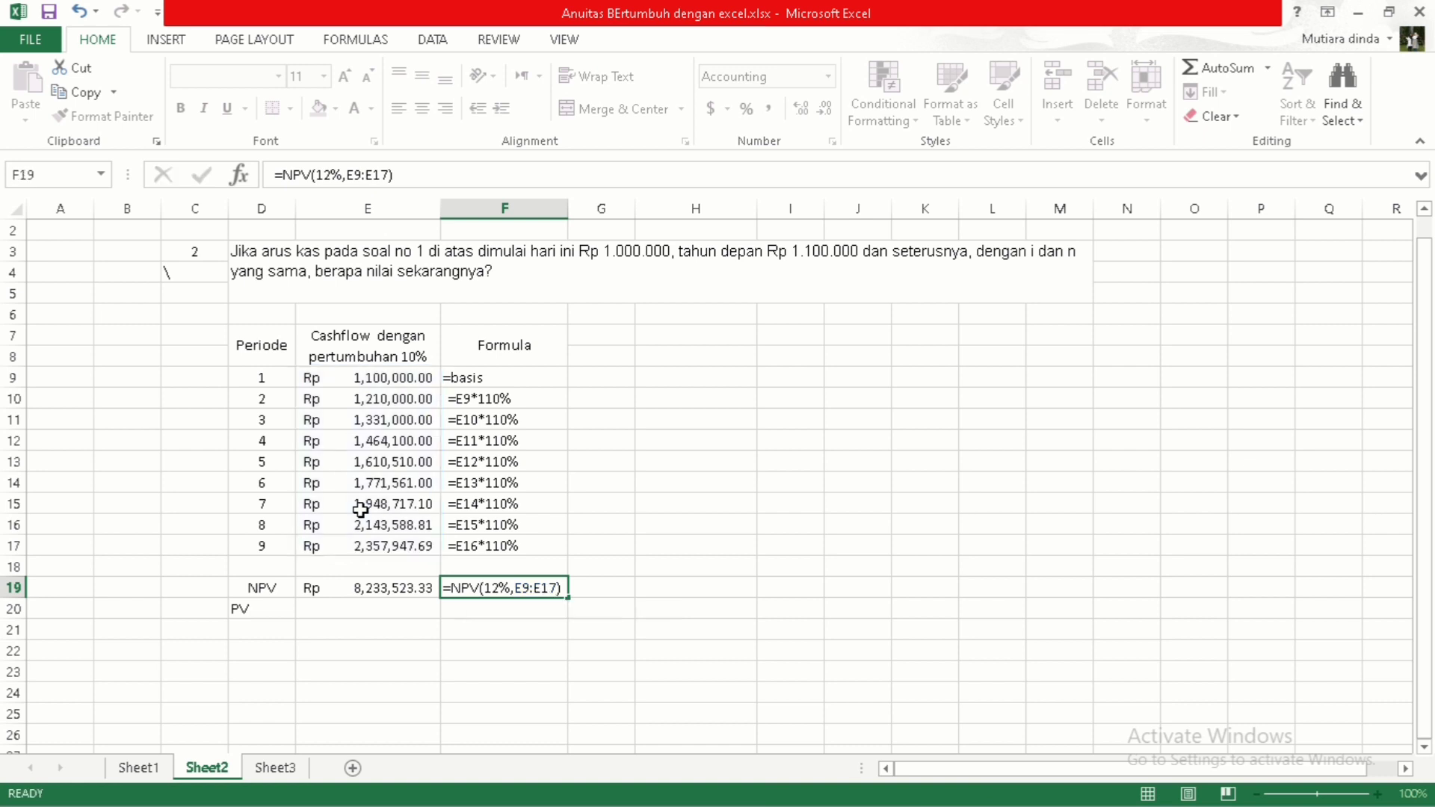
{"action": "key", "text": "Return"}
{"action": "key", "text": "Up"}
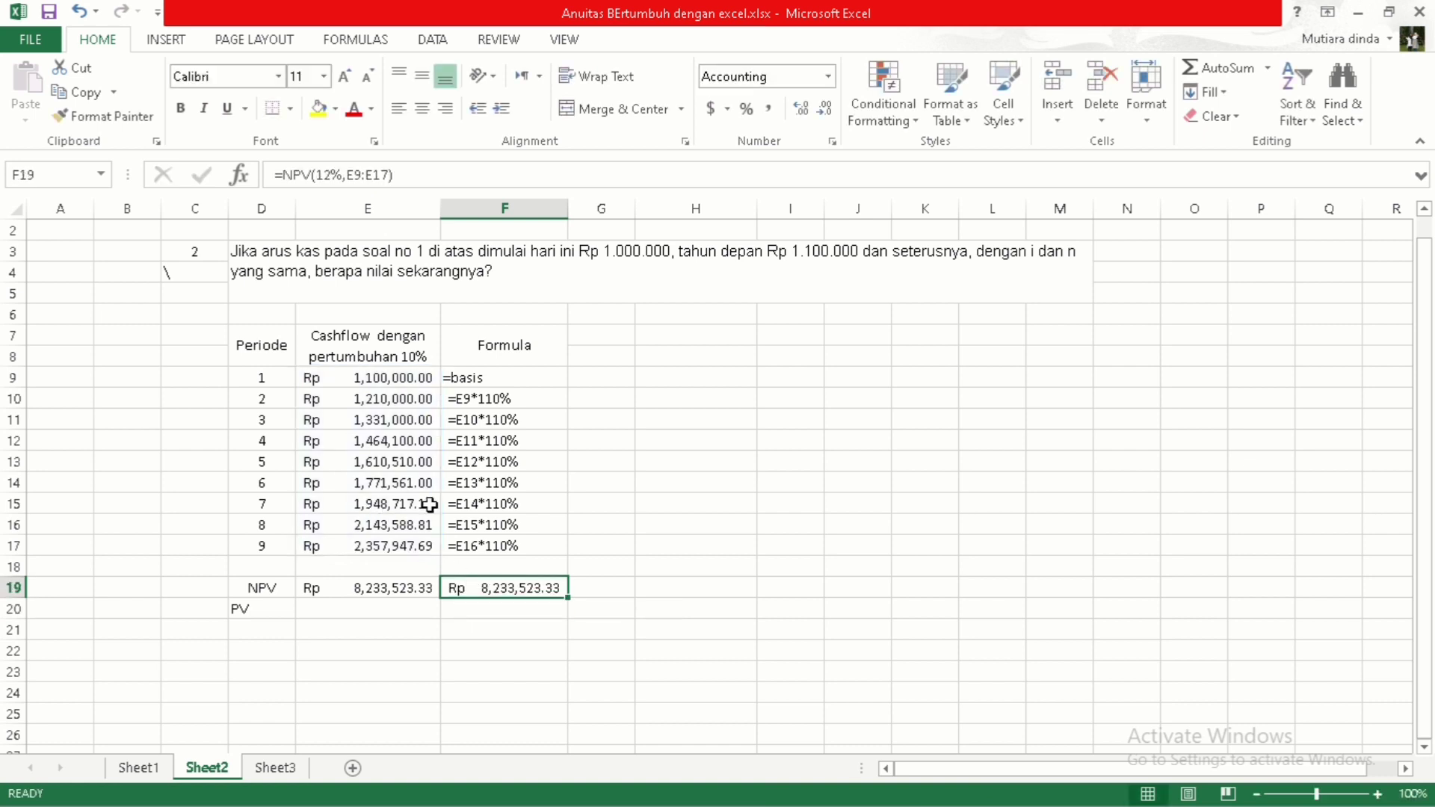
{"action": "left_click", "coordinate": [277, 175]}
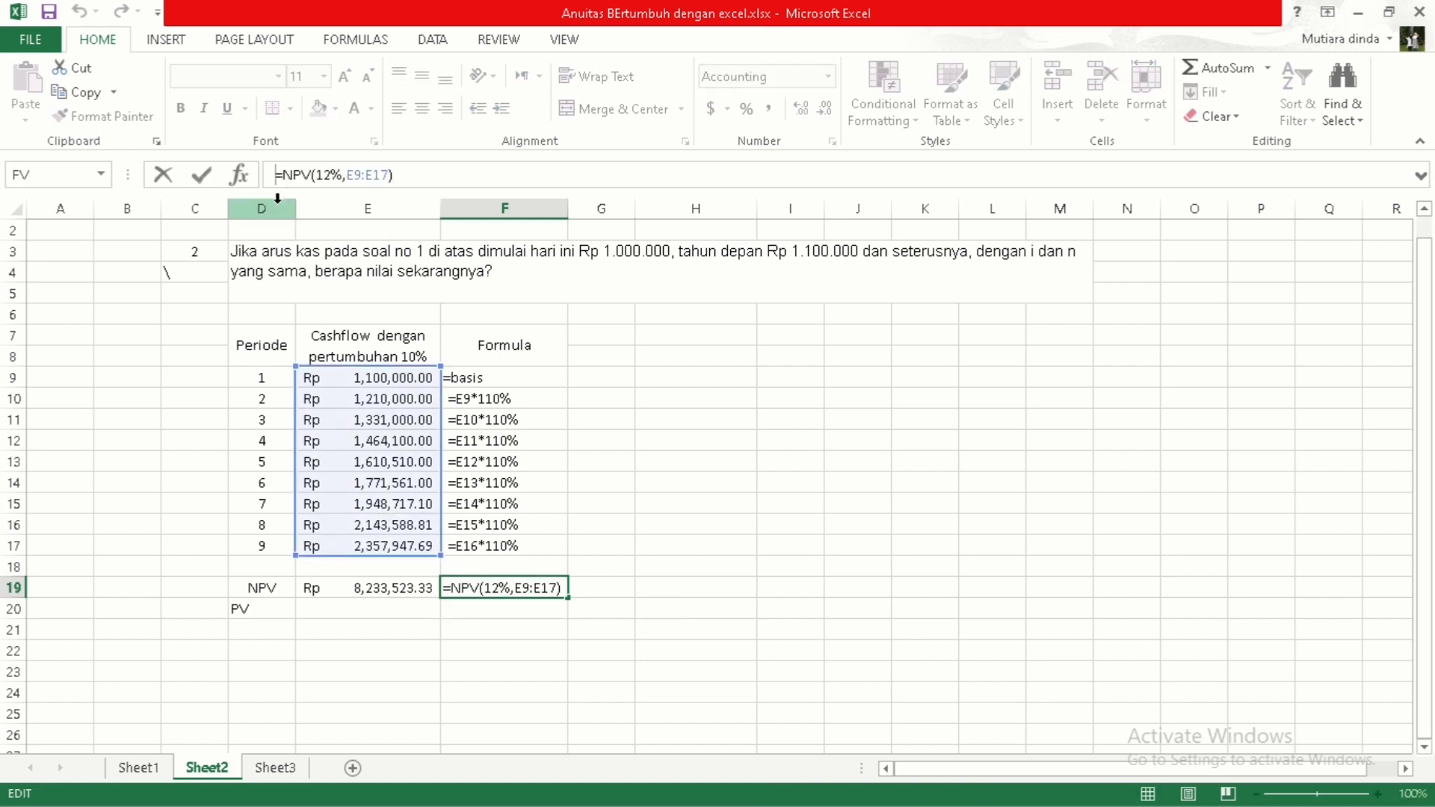
{"action": "type", "text": "'"}
{"action": "key", "text": "Return"}
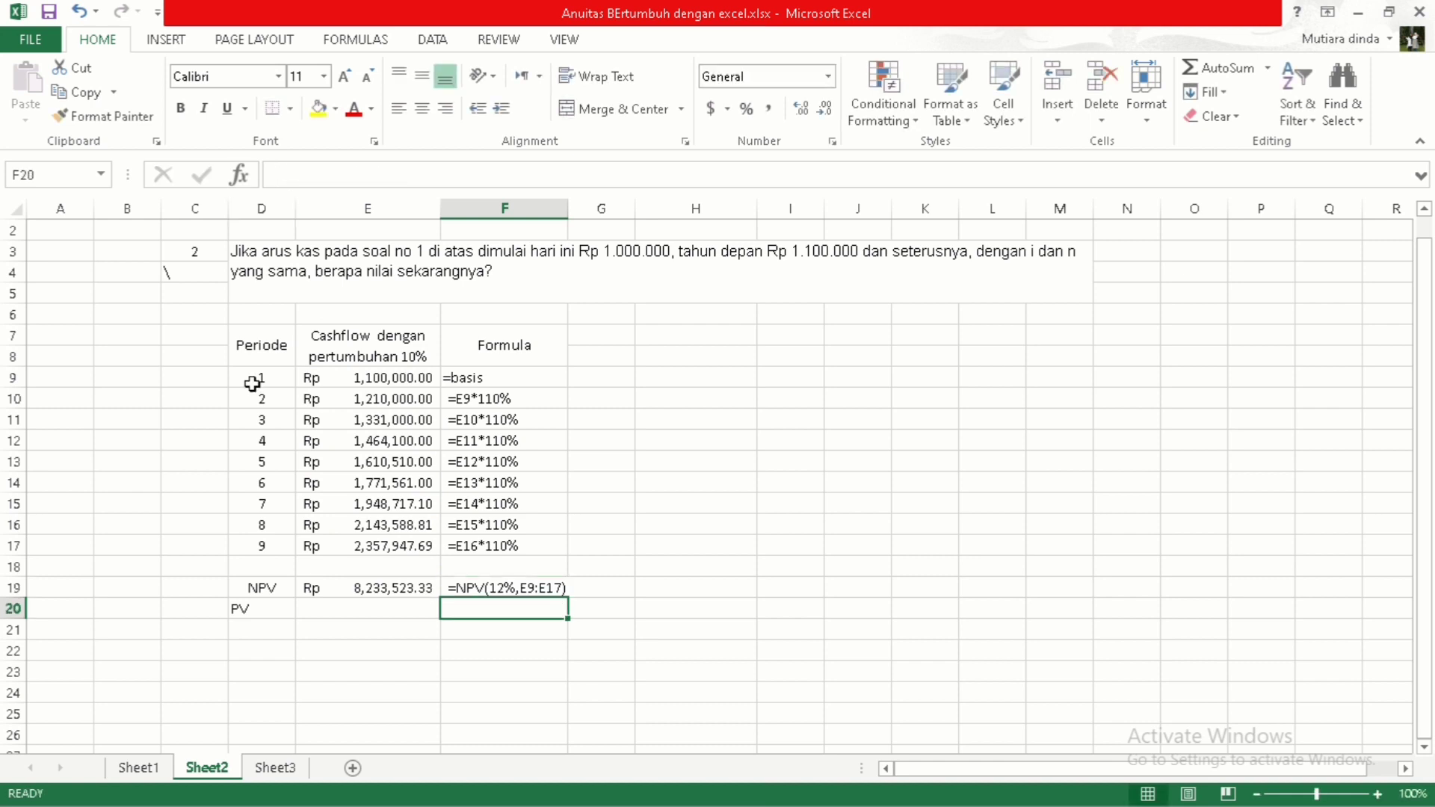
{"action": "left_click", "coordinate": [354, 608]}
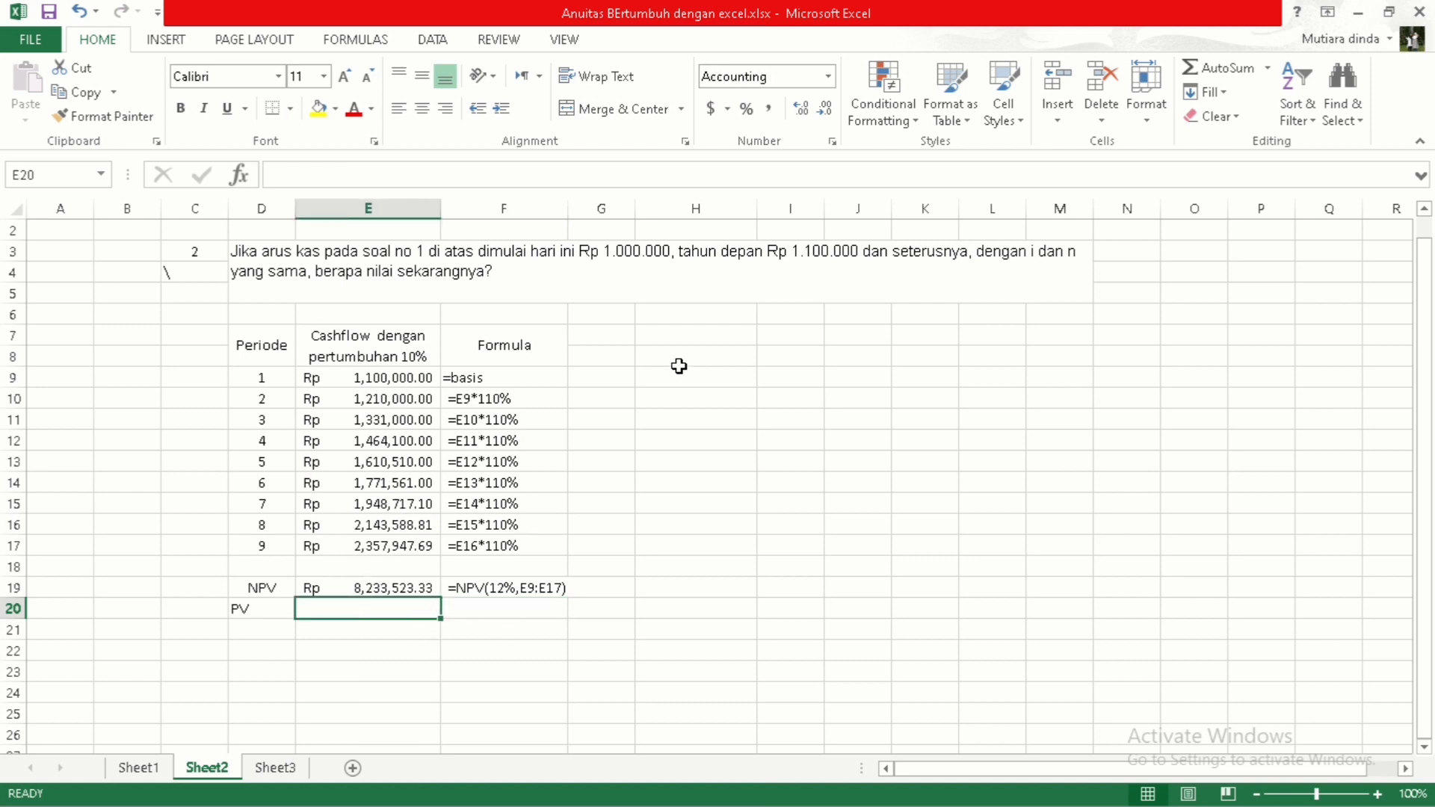
{"action": "left_click", "coordinate": [606, 421]}
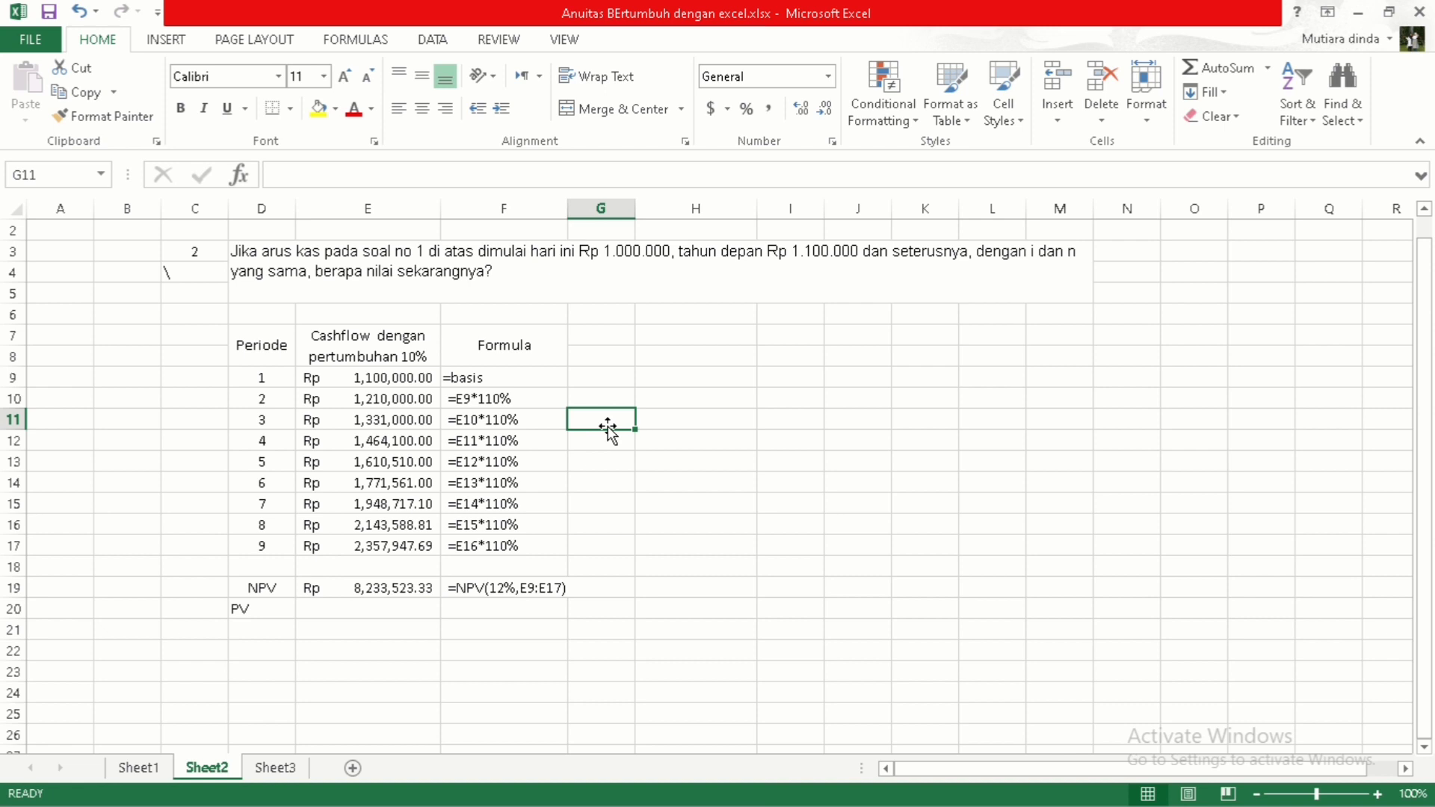
{"action": "type", "text": "A0"}
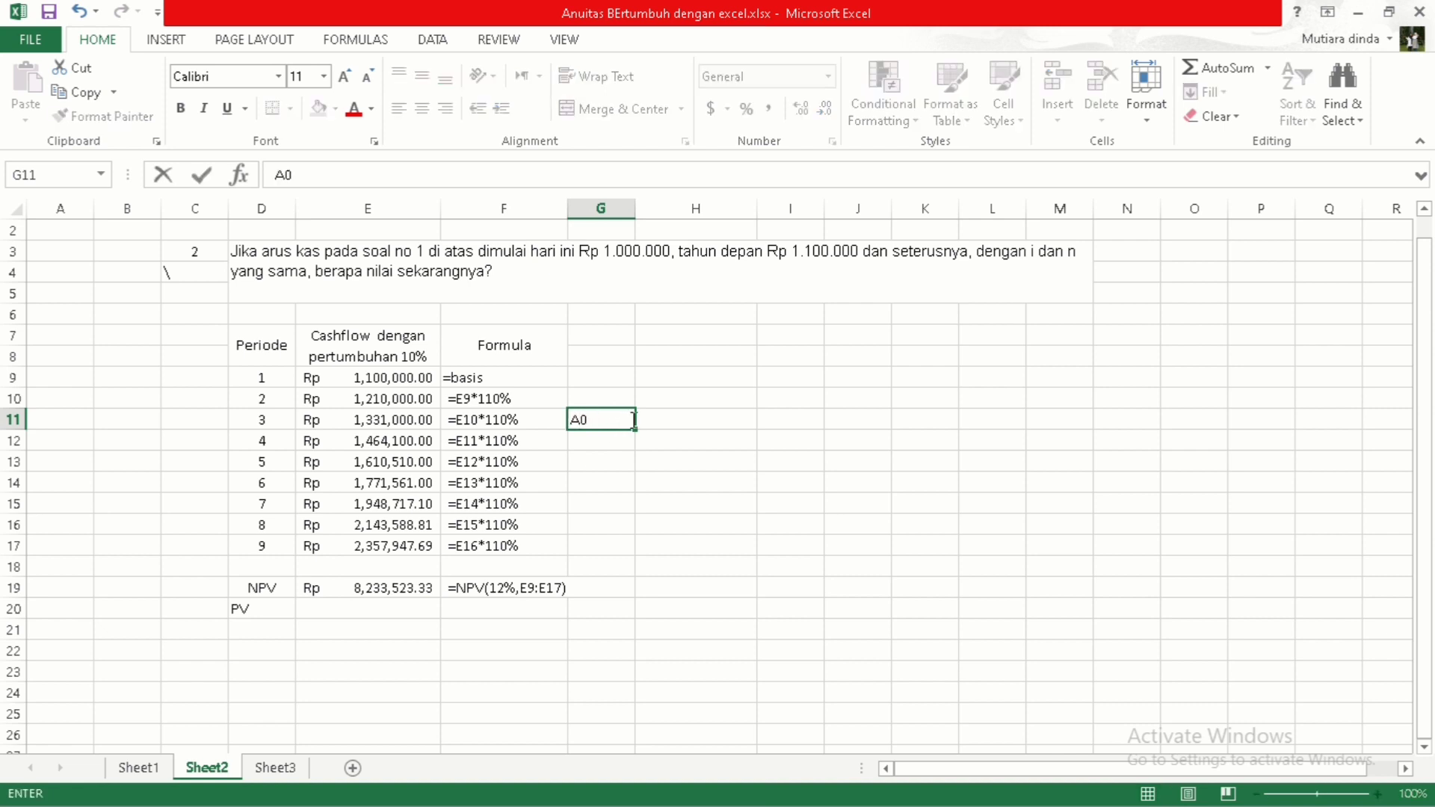
{"action": "left_click", "coordinate": [652, 416]}
{"action": "type", "text": "1"}
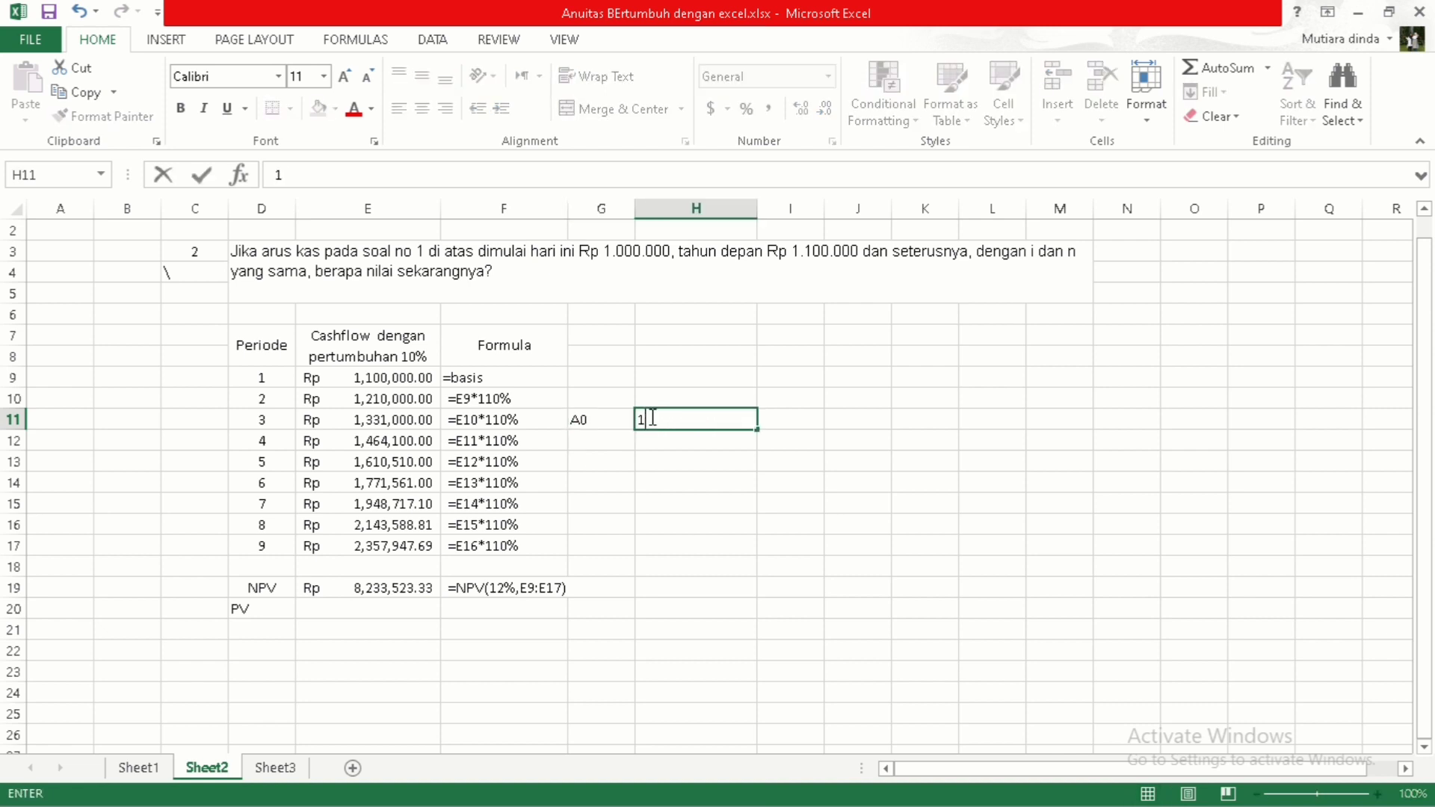
{"action": "type", "text": "000000"}
{"action": "key", "text": "Return"}
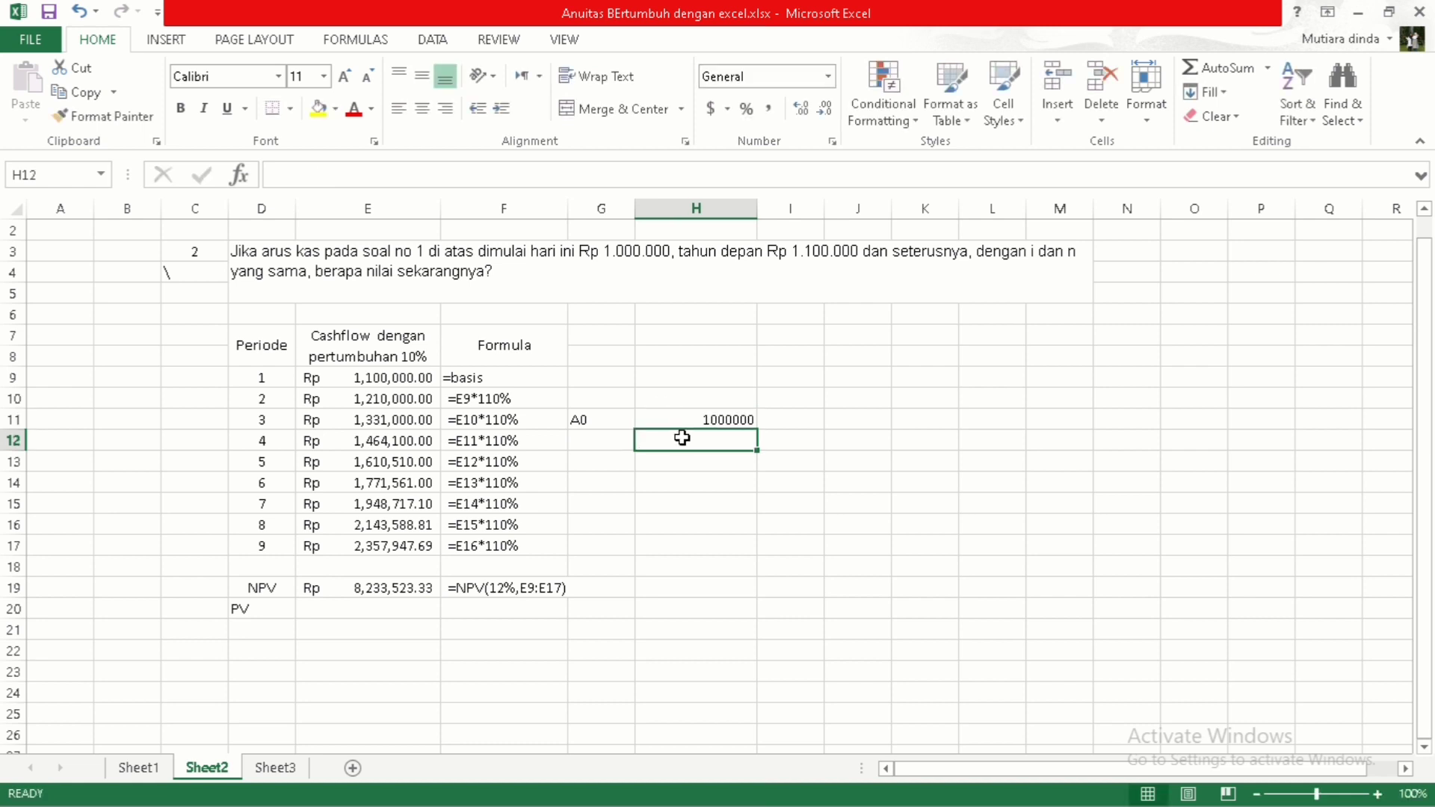
{"action": "key", "text": "ctrl+z"}
{"action": "key", "text": "ctrl+z"}
Step: Enter the label A0 in G10 and today's cash flow of 1000000 in H10
{"action": "left_click", "coordinate": [610, 395]}
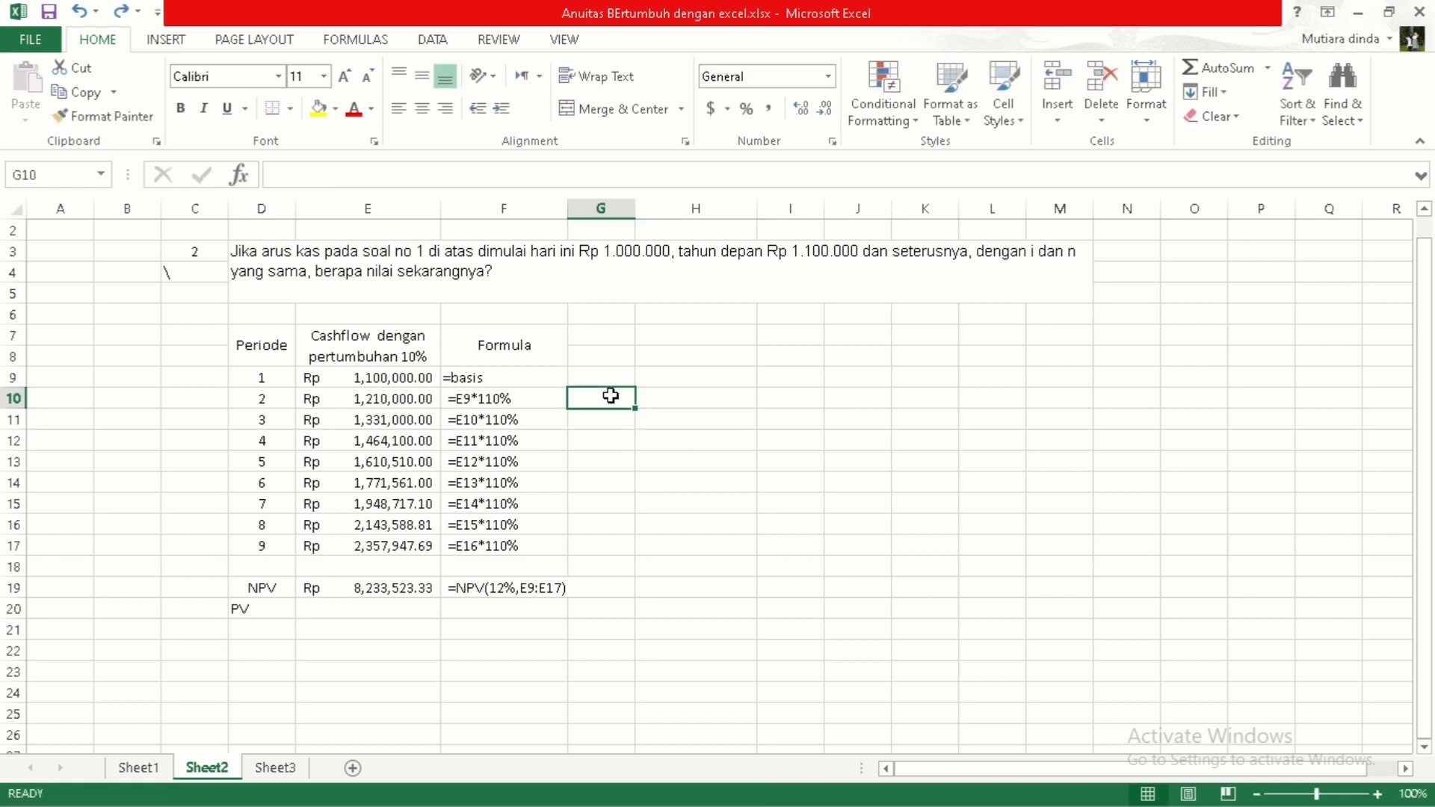
{"action": "type", "text": "A0"}
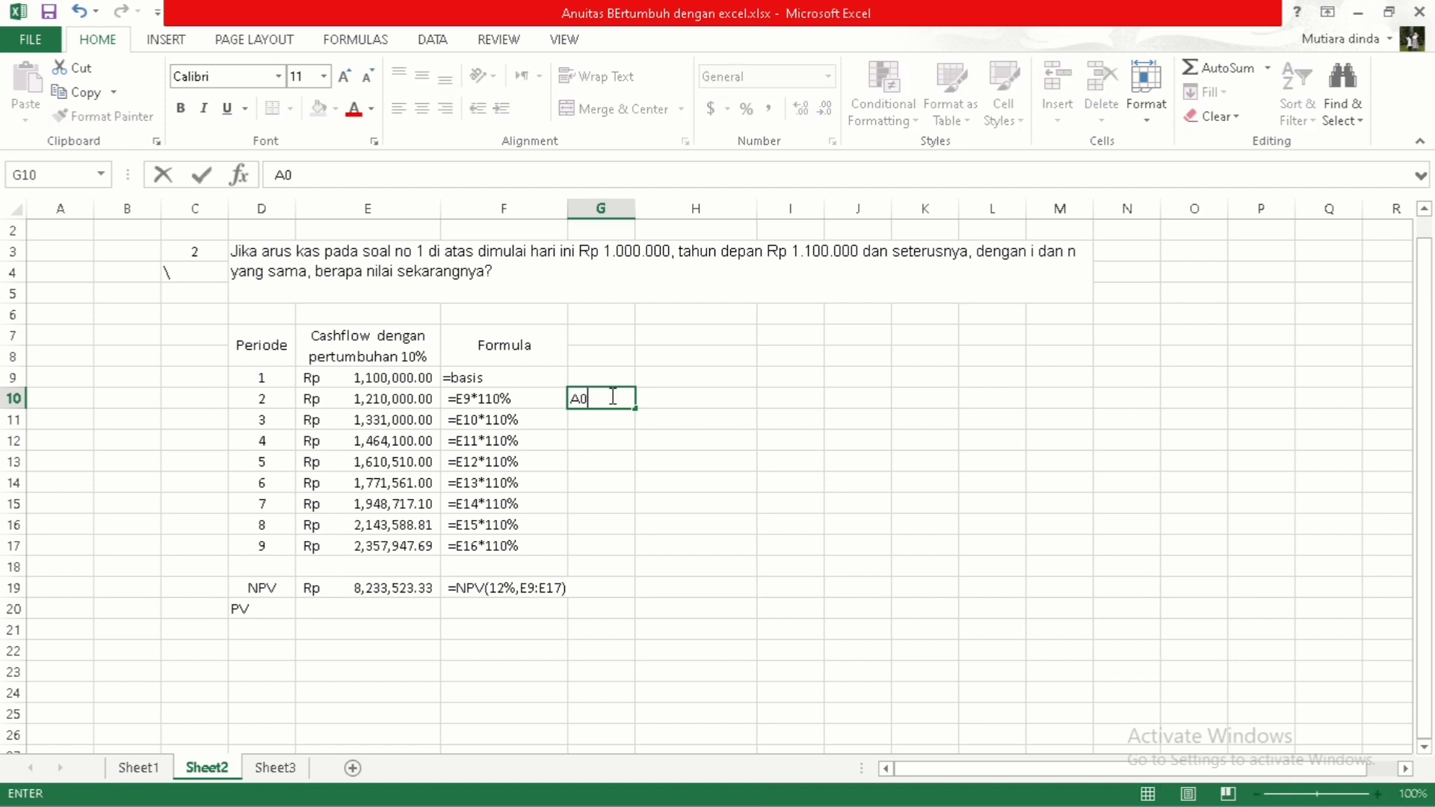
{"action": "left_click", "coordinate": [685, 394]}
{"action": "type", "text": "1000000"}
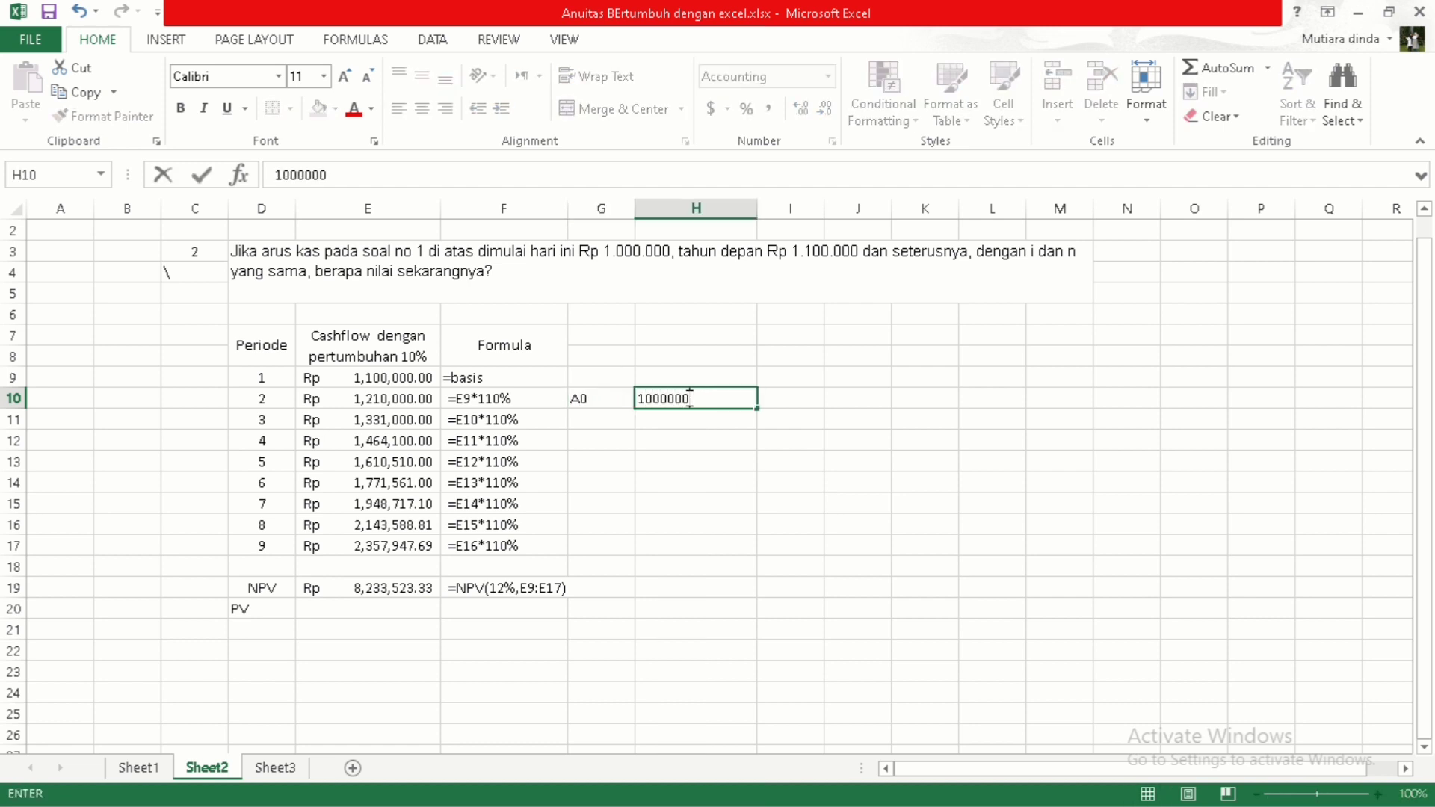
{"action": "key", "text": "Return"}
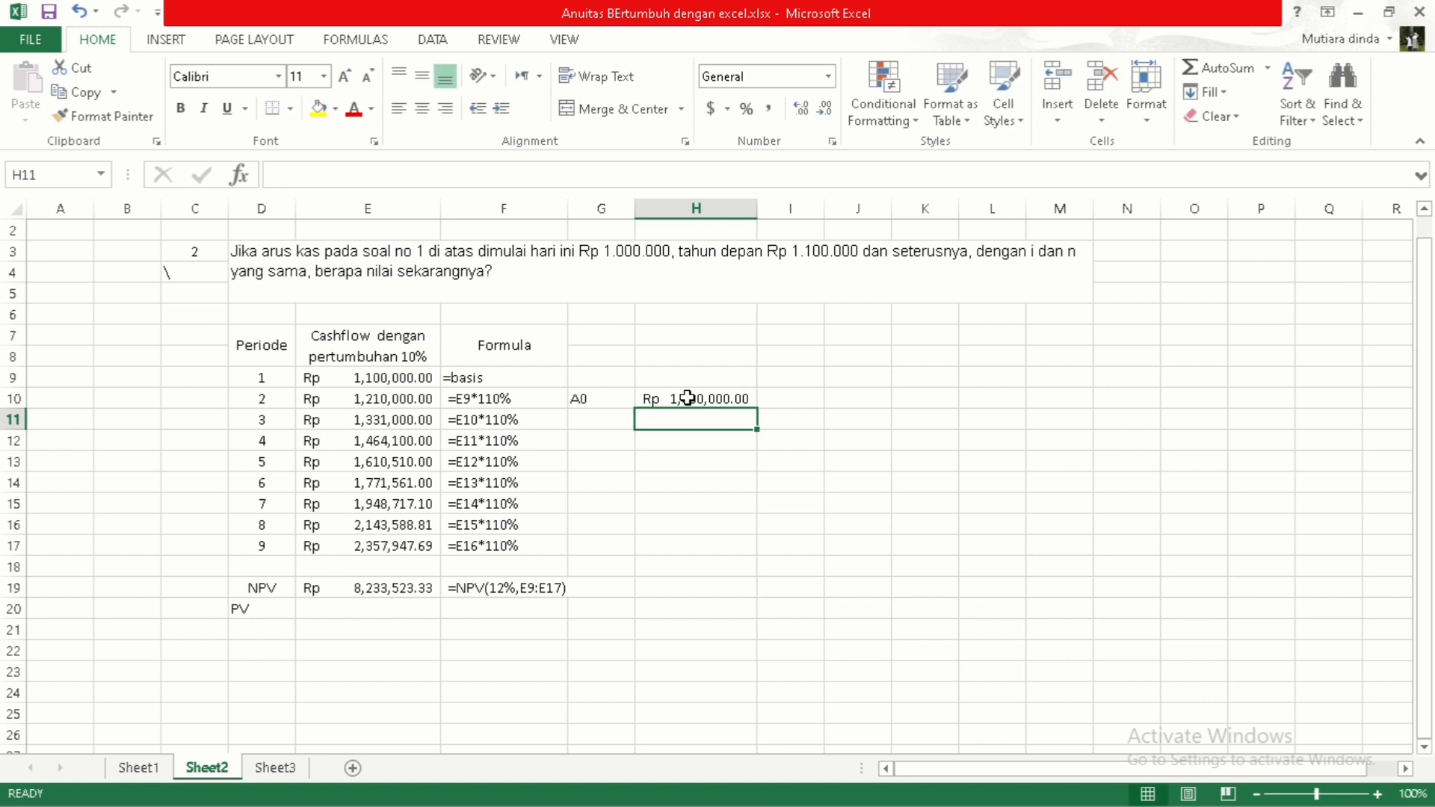
Step: Calculate the present value in E20 by adding the initial cash flow to the NPV with =E19+H10
{"action": "left_click", "coordinate": [380, 610]}
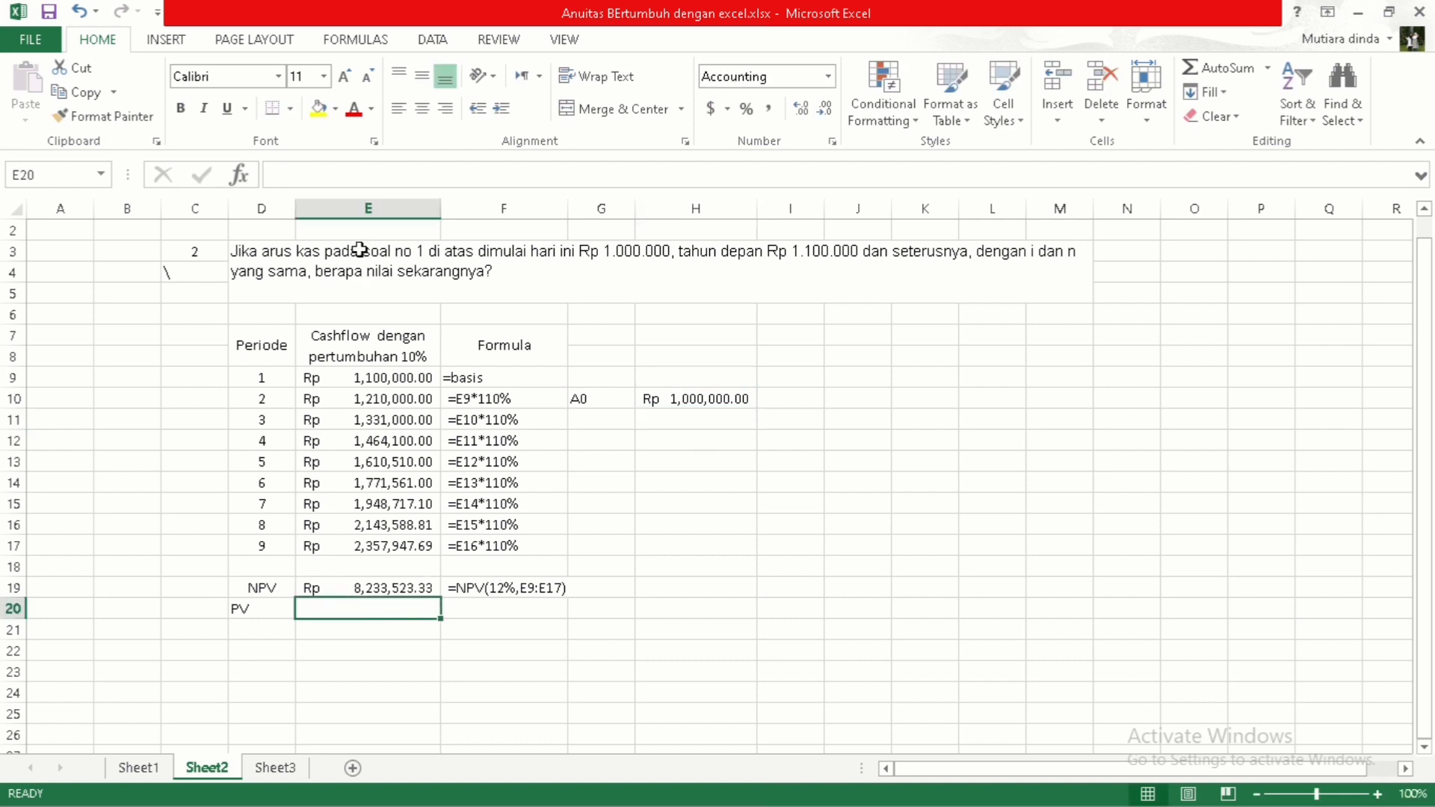
{"action": "left_click", "coordinate": [321, 177]}
{"action": "type", "text": "="}
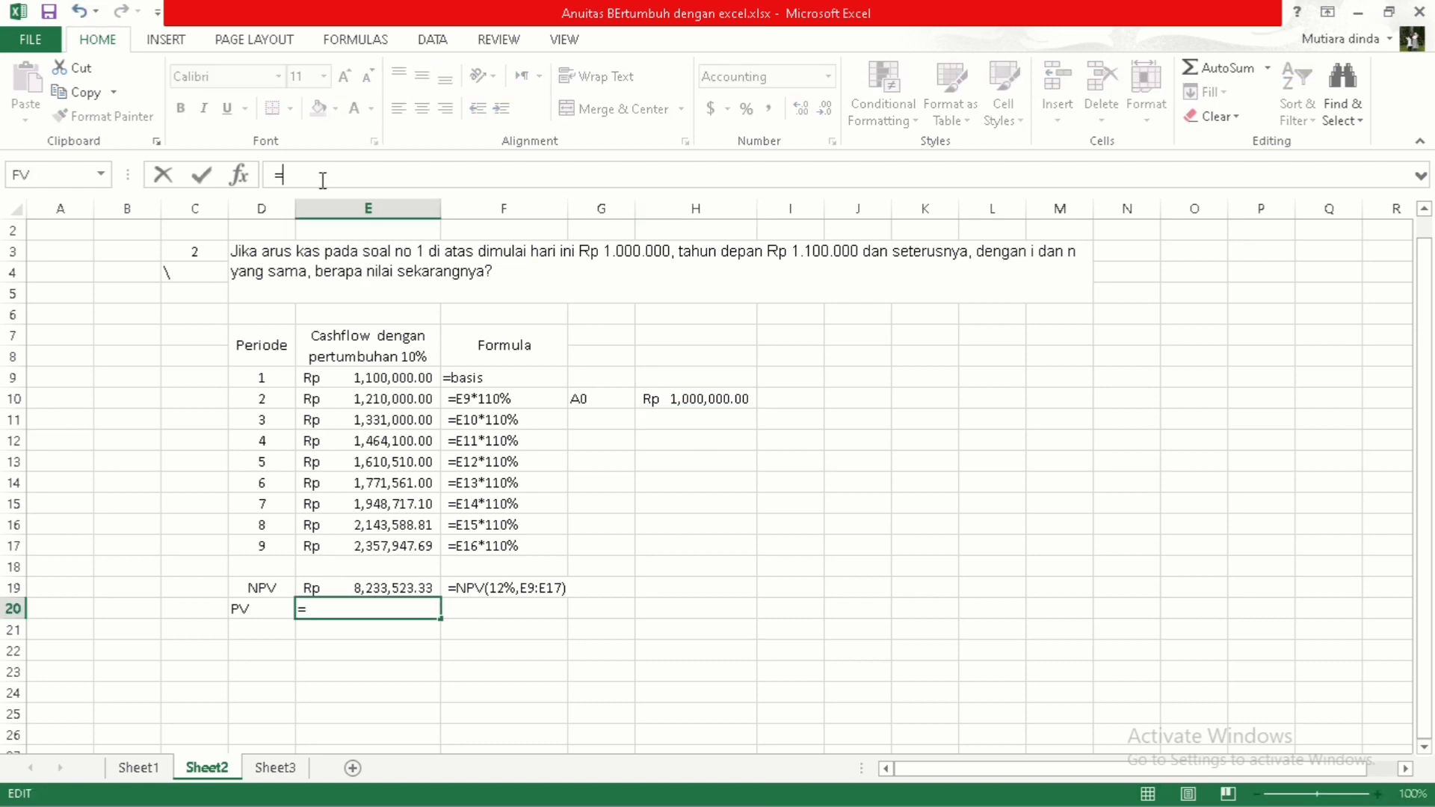
{"action": "left_click", "coordinate": [381, 589]}
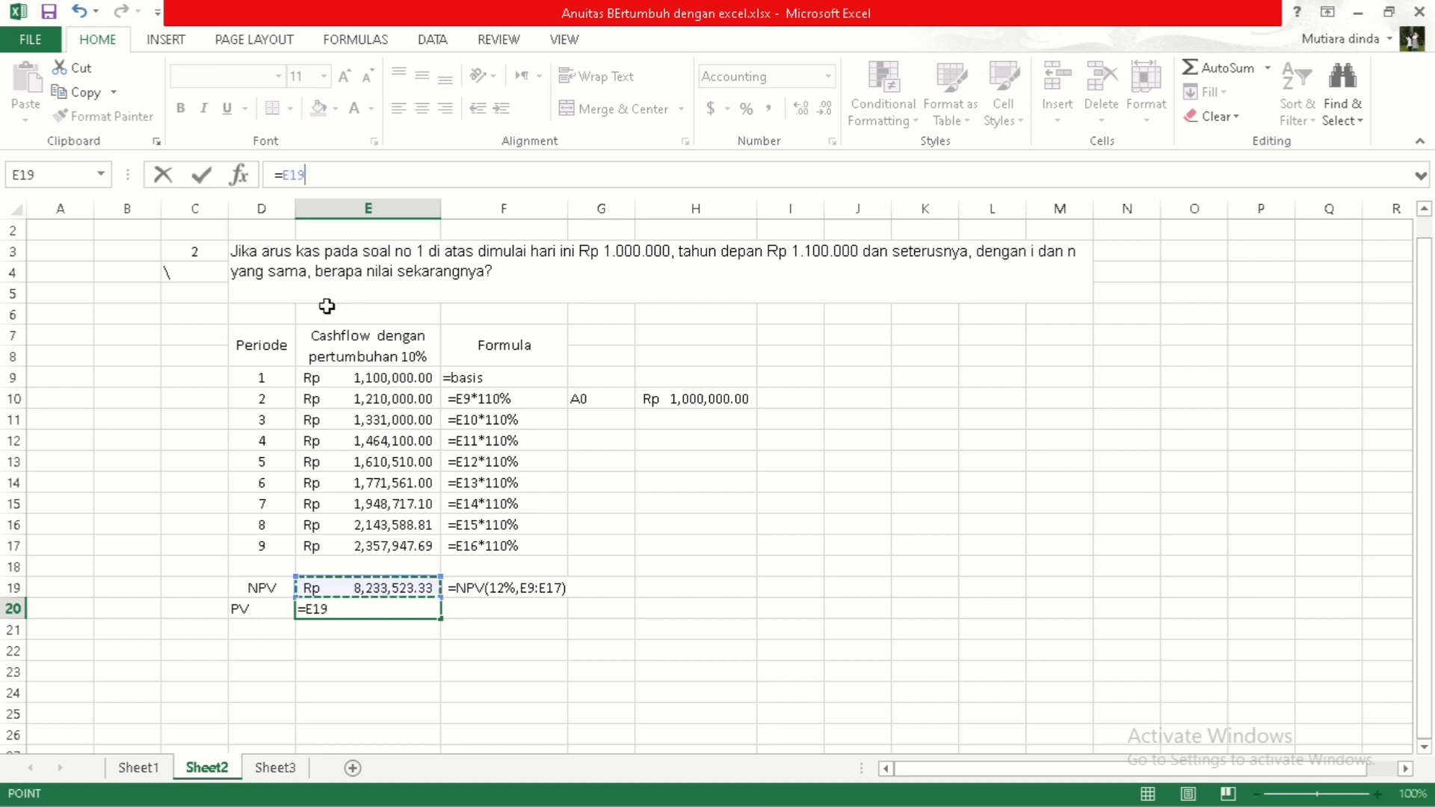
{"action": "type", "text": "+"}
{"action": "left_click", "coordinate": [682, 404]}
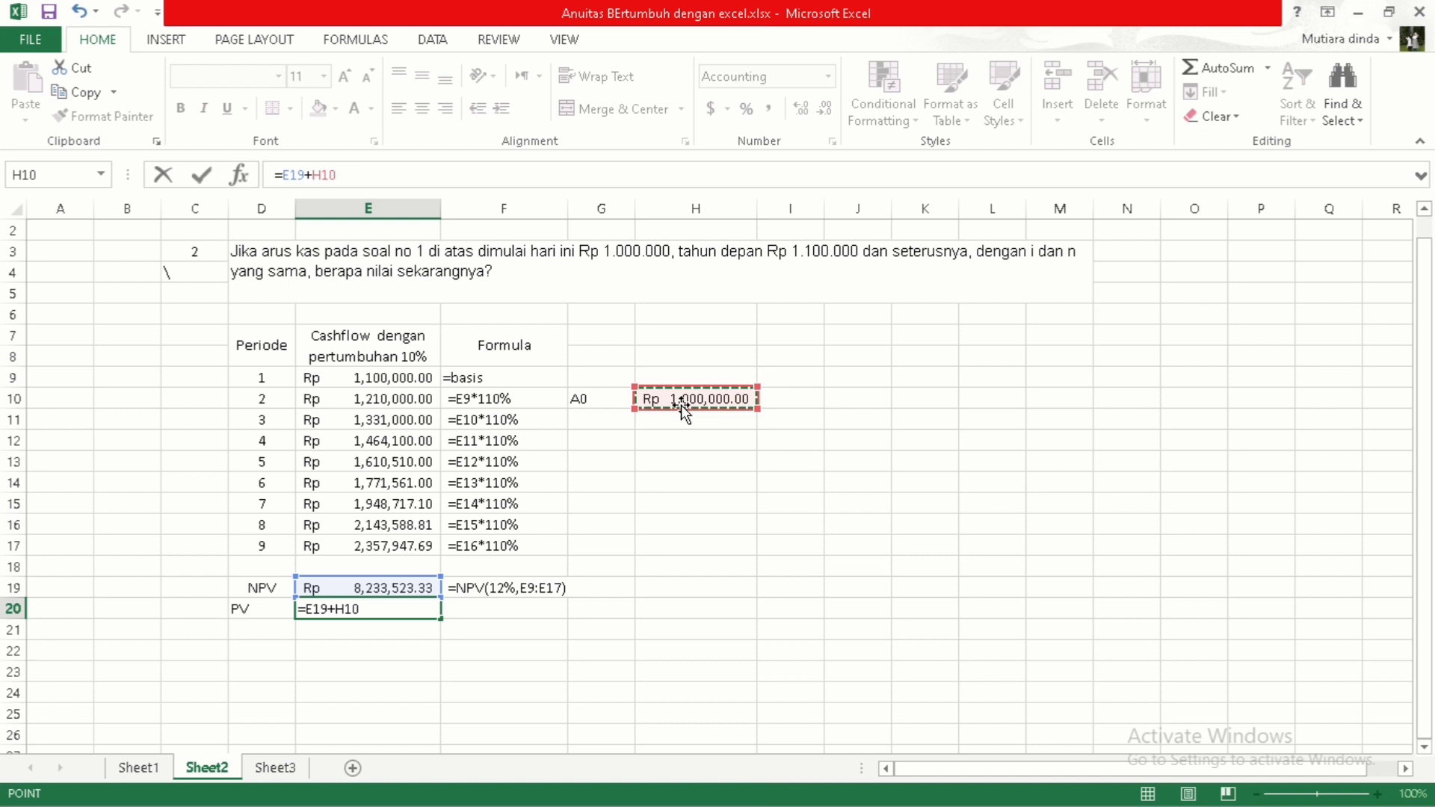
{"action": "key", "text": "Return"}
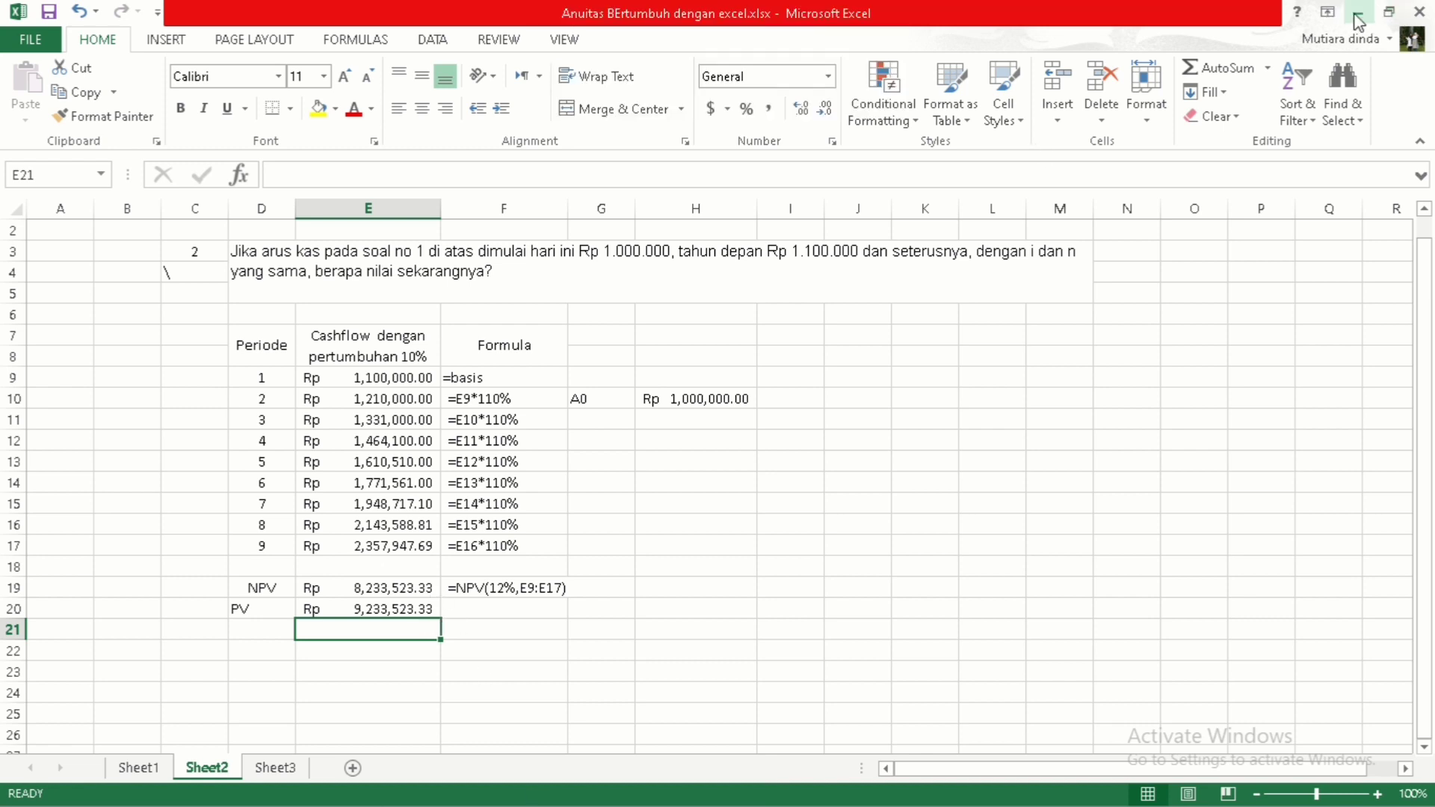
Step: Switch to the Anuitas Bertumbuh presentation in PowerPoint
{"action": "left_click", "coordinate": [1380, 18]}
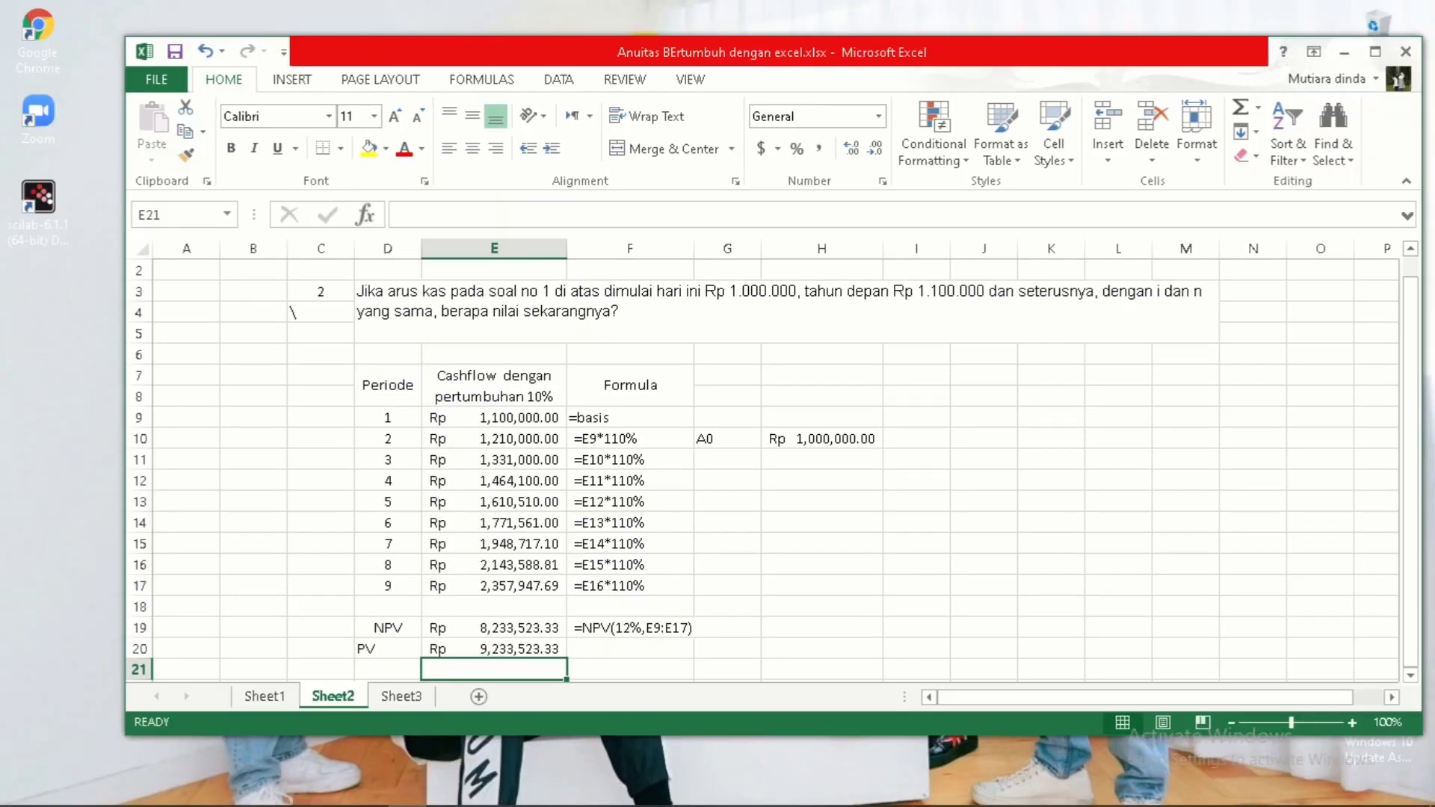
{"action": "left_click", "coordinate": [446, 791]}
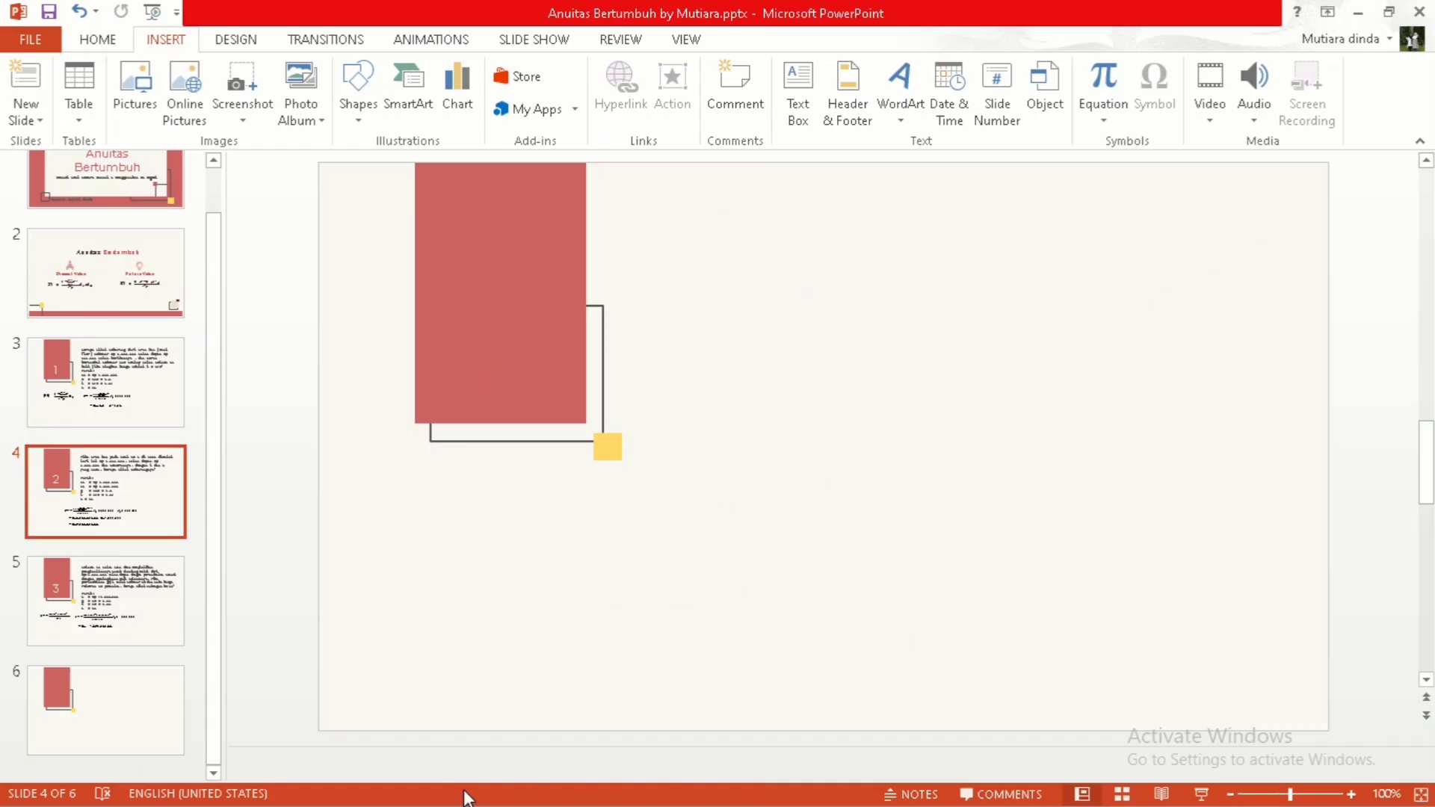
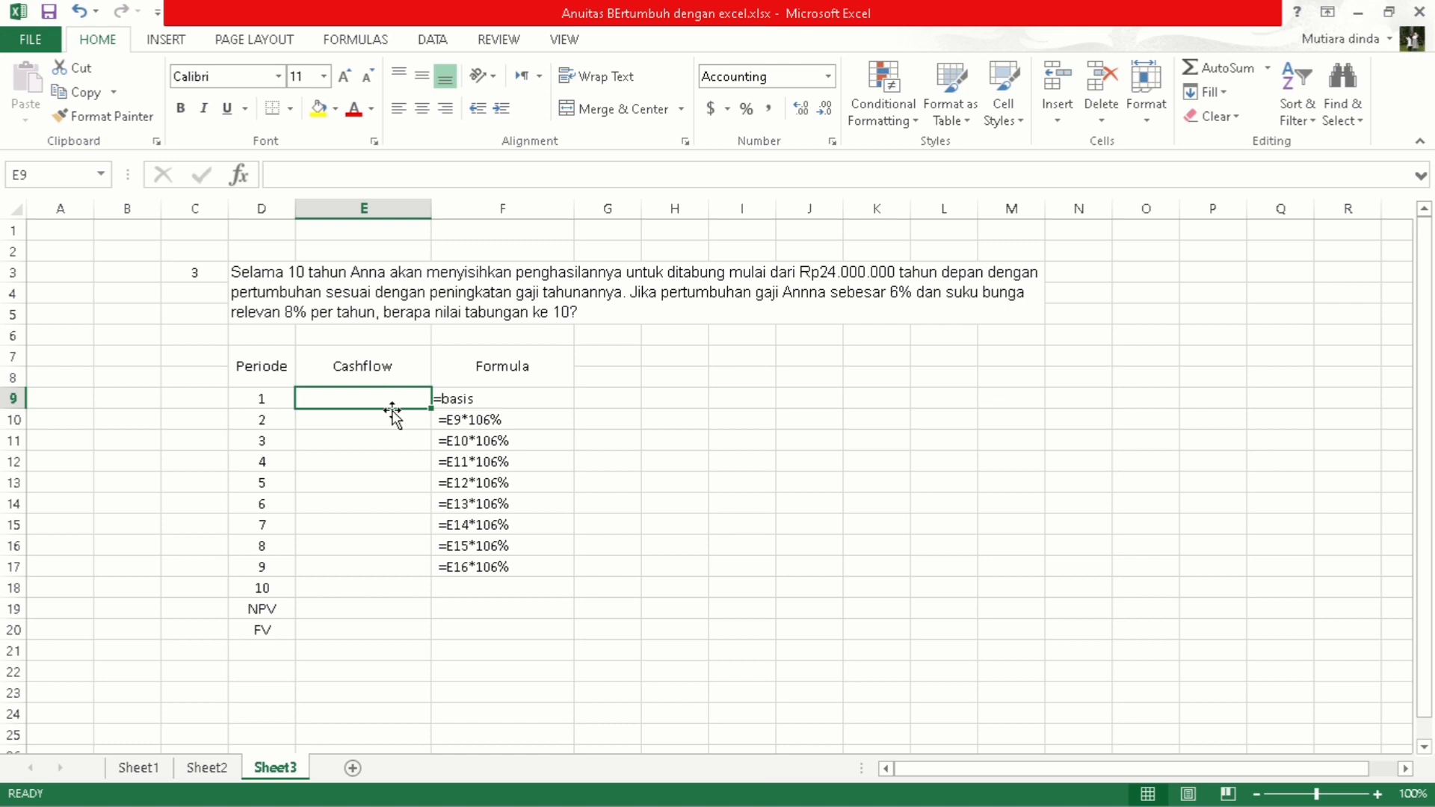
Step: Enter 24000000 as the period 1 cash flow in E9 of Sheet3
{"action": "type", "text": "24,000,"}
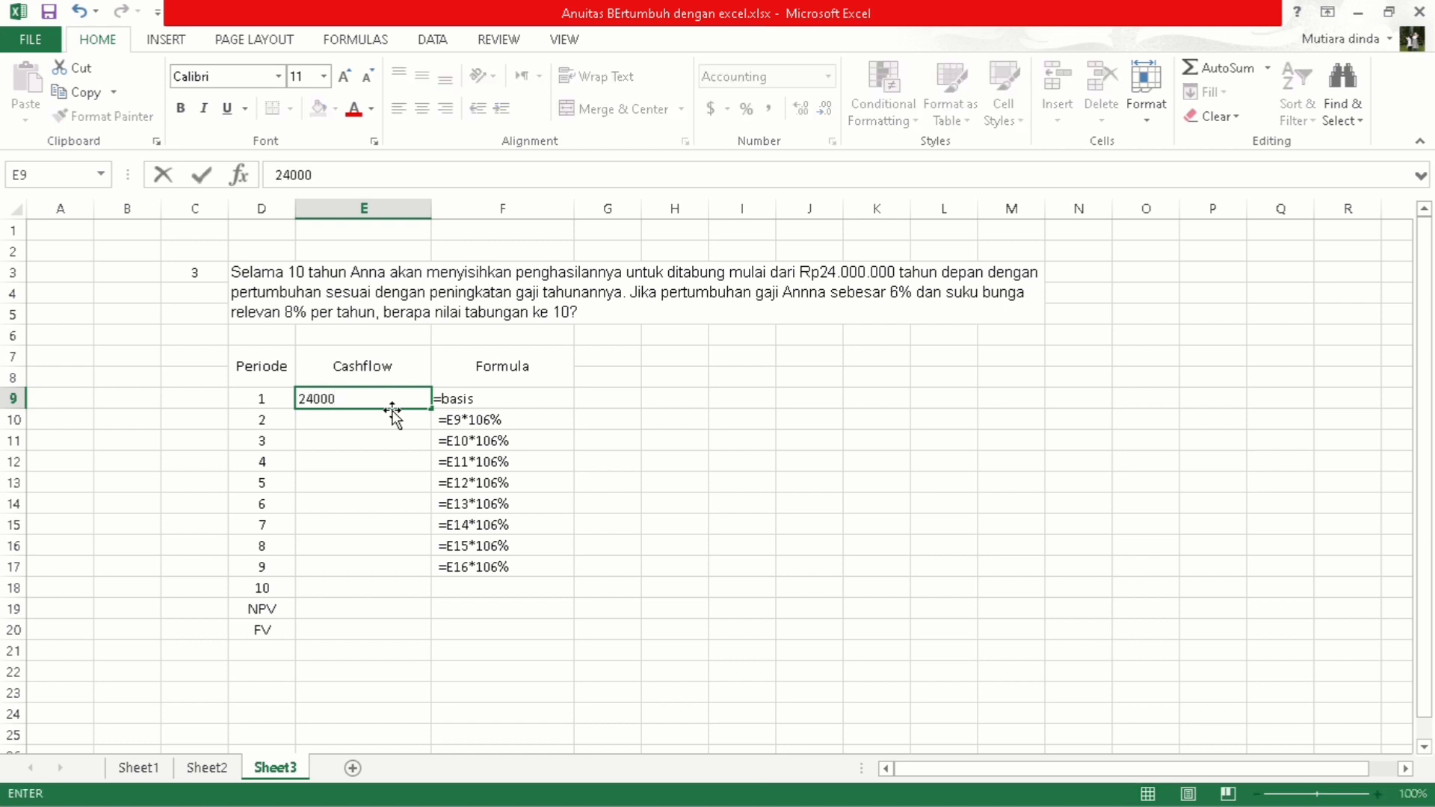
{"action": "type", "text": "00000"}
{"action": "key", "text": "Return"}
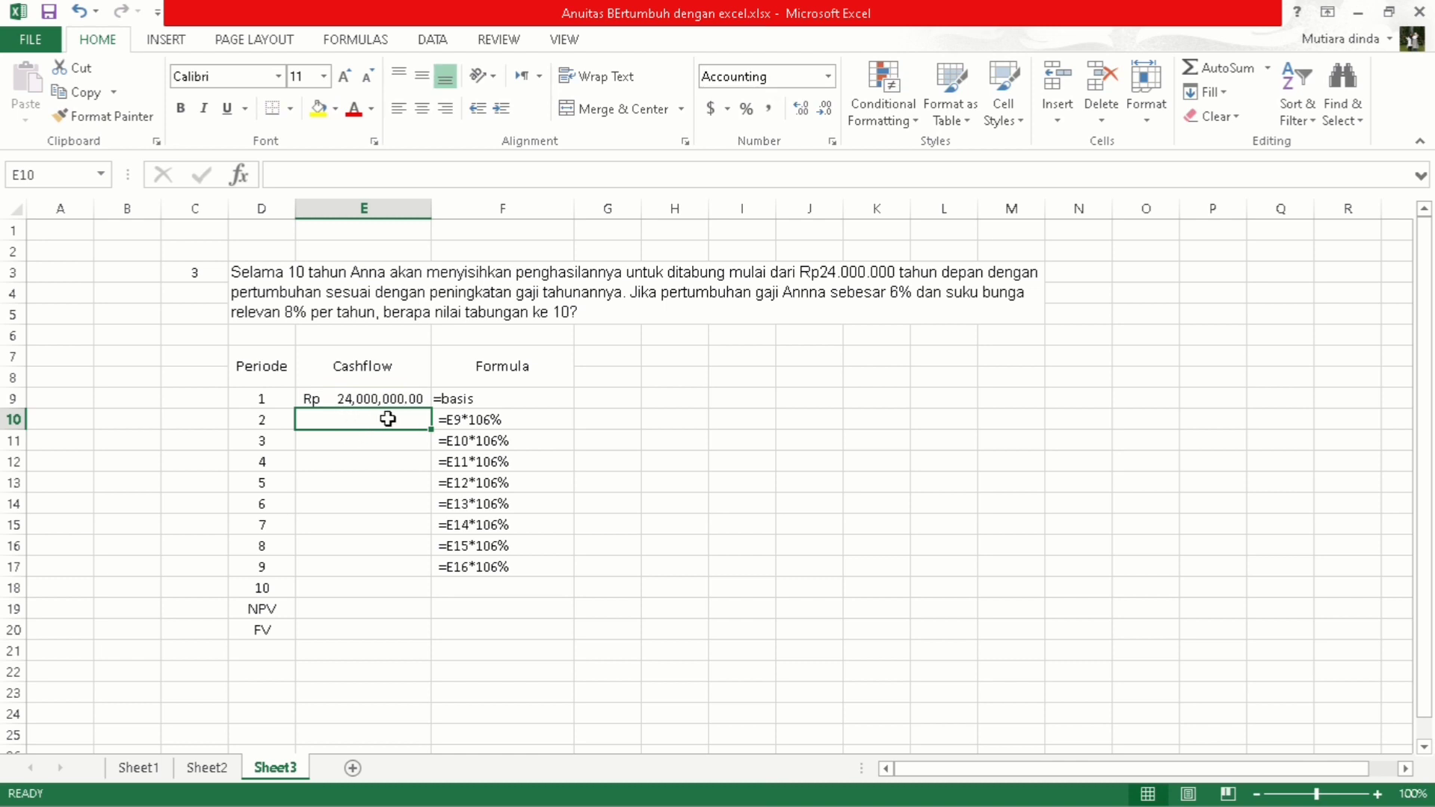
Step: Calculate the period 2 and 3 cash flows with =E9*106% in E10 and =E10*106% in E11
{"action": "type", "text": "="}
{"action": "left_click", "coordinate": [381, 397]}
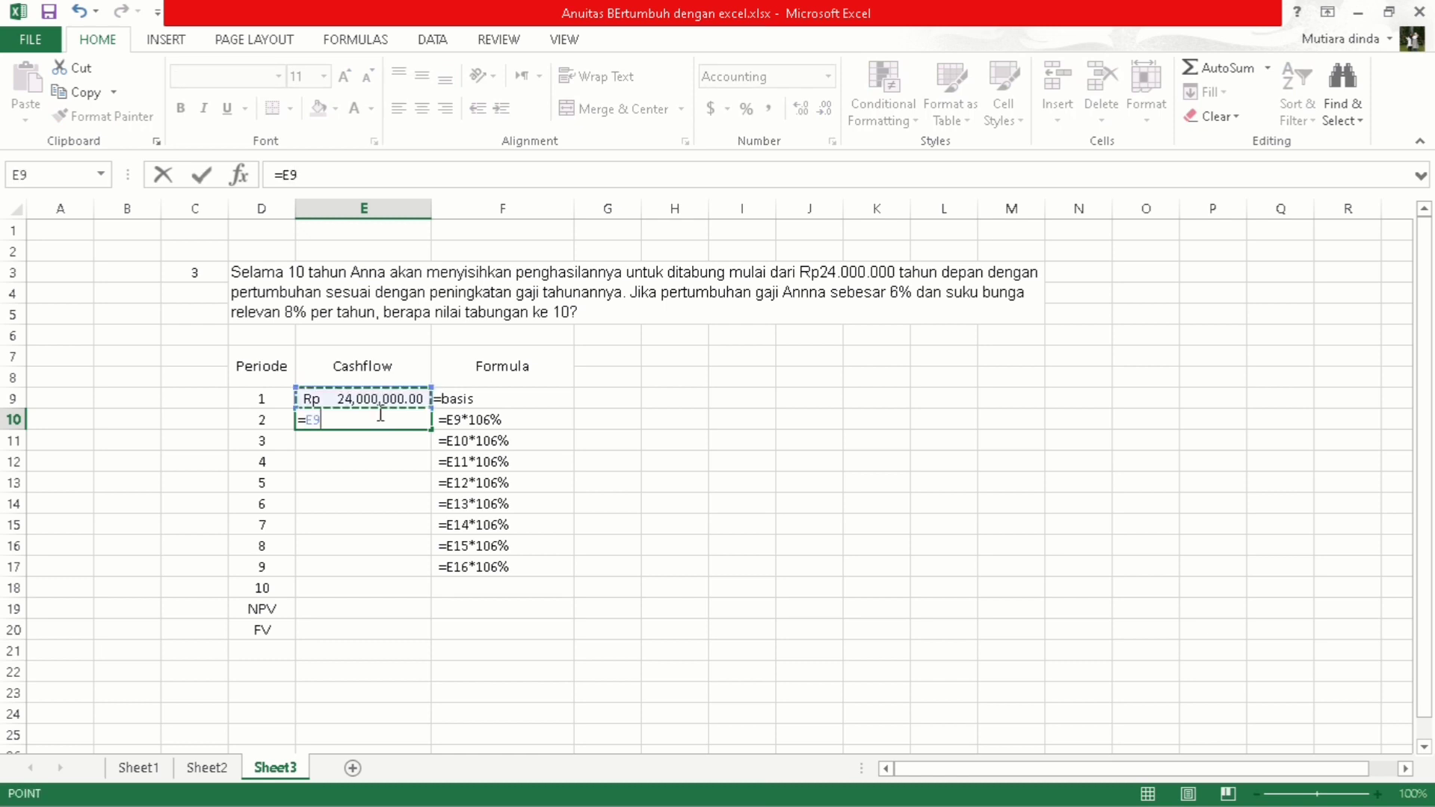
{"action": "type", "text": "*10"}
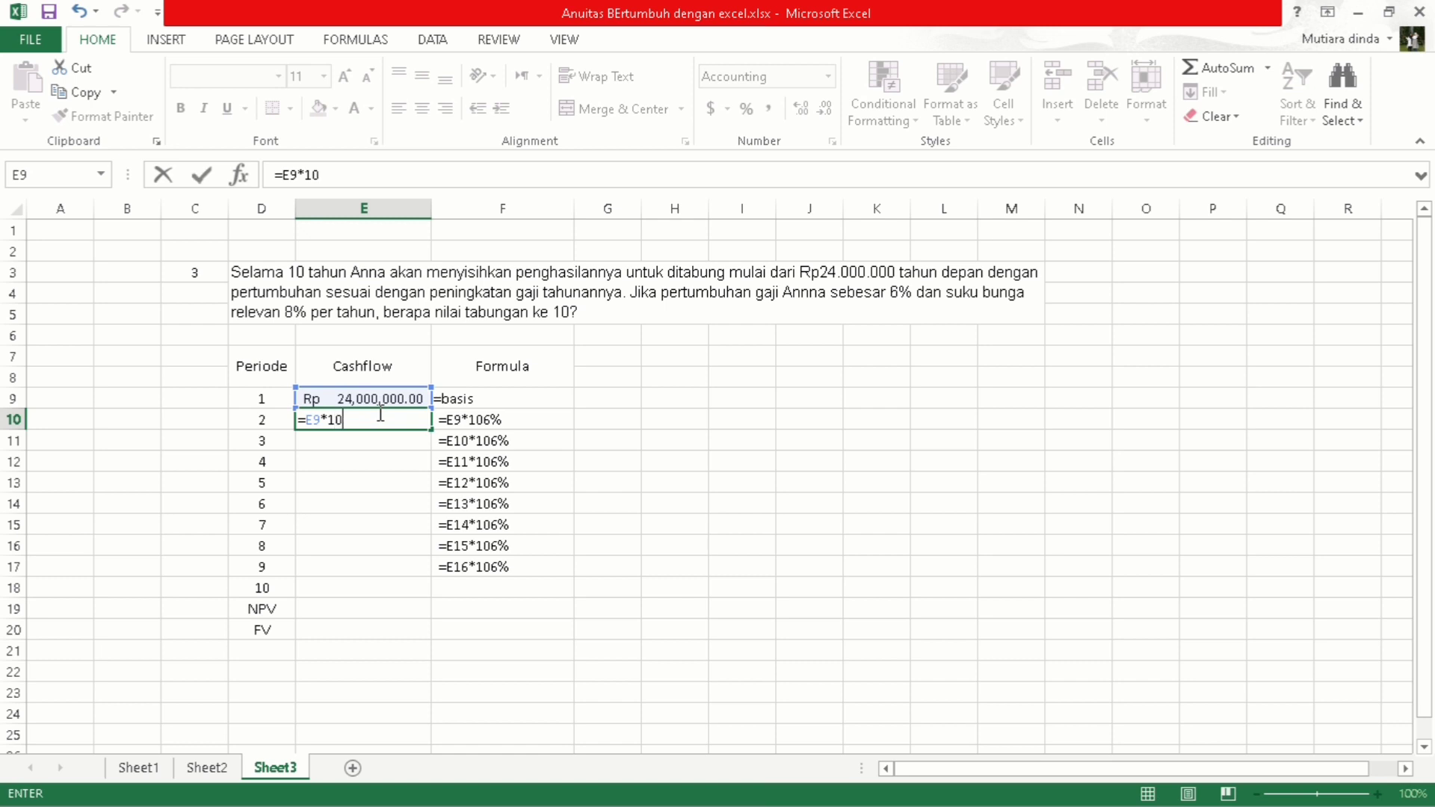
{"action": "type", "text": "6%"}
{"action": "key", "text": "Return"}
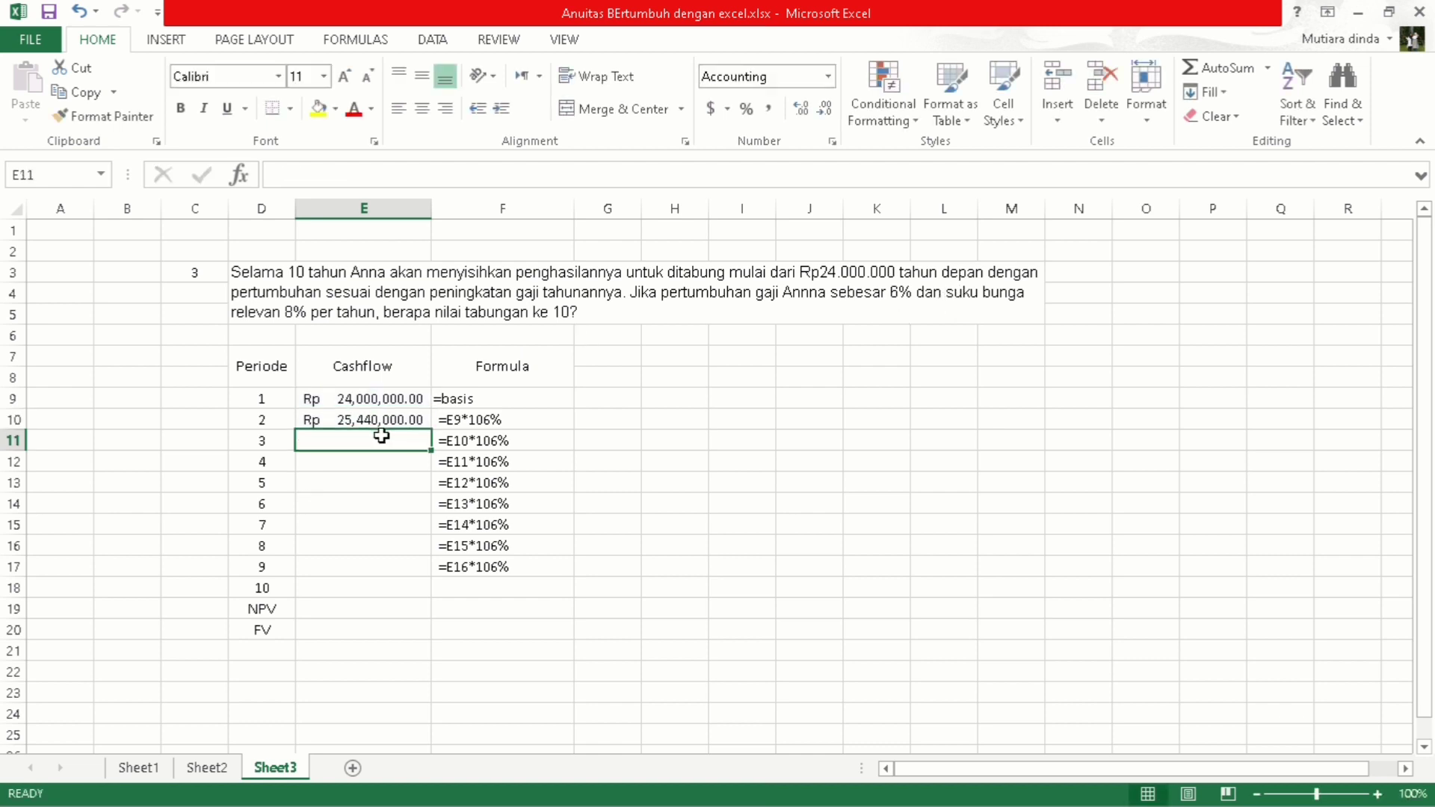
{"action": "type", "text": "="}
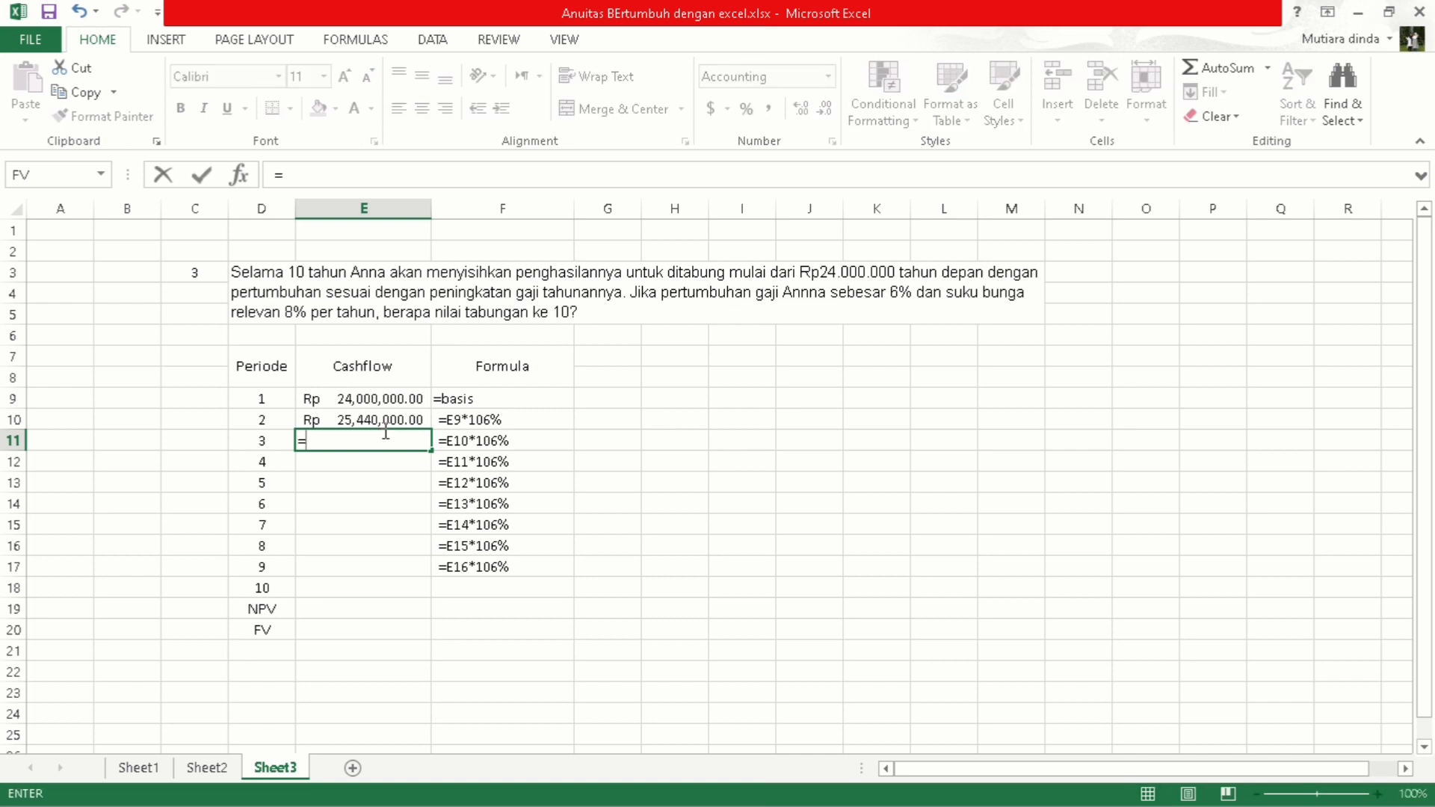
{"action": "left_click", "coordinate": [379, 423]}
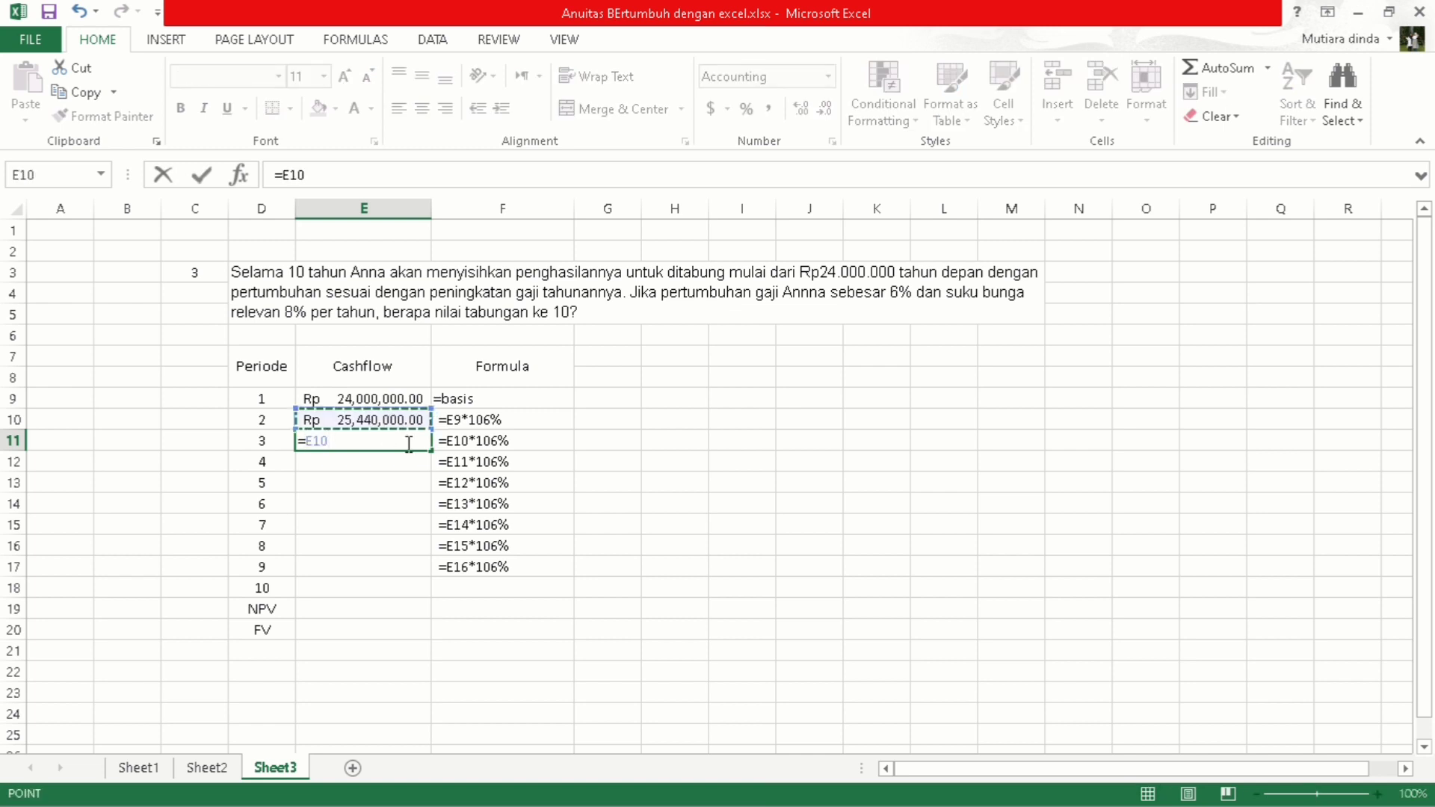
{"action": "type", "text": "*106%"}
{"action": "key", "text": "Return"}
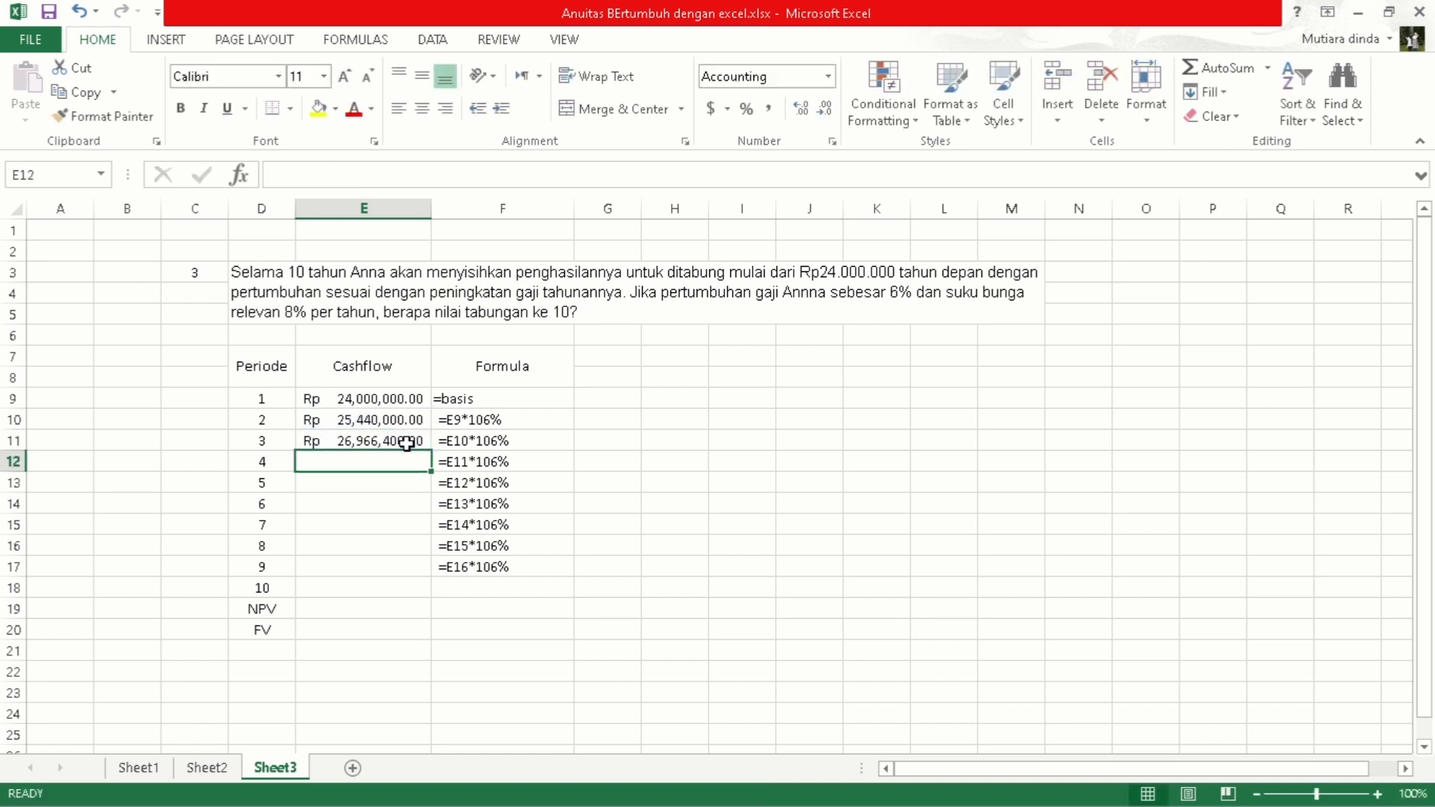
Step: Fill the 106% growth formula down the Cashflow column through period 10 in E18
{"action": "left_click_drag", "start_coordinate": [410, 419], "coordinate": [429, 598]}
{"action": "left_click", "coordinate": [411, 457]}
{"action": "left_click", "coordinate": [410, 443]}
{"action": "left_click", "coordinate": [389, 625]}
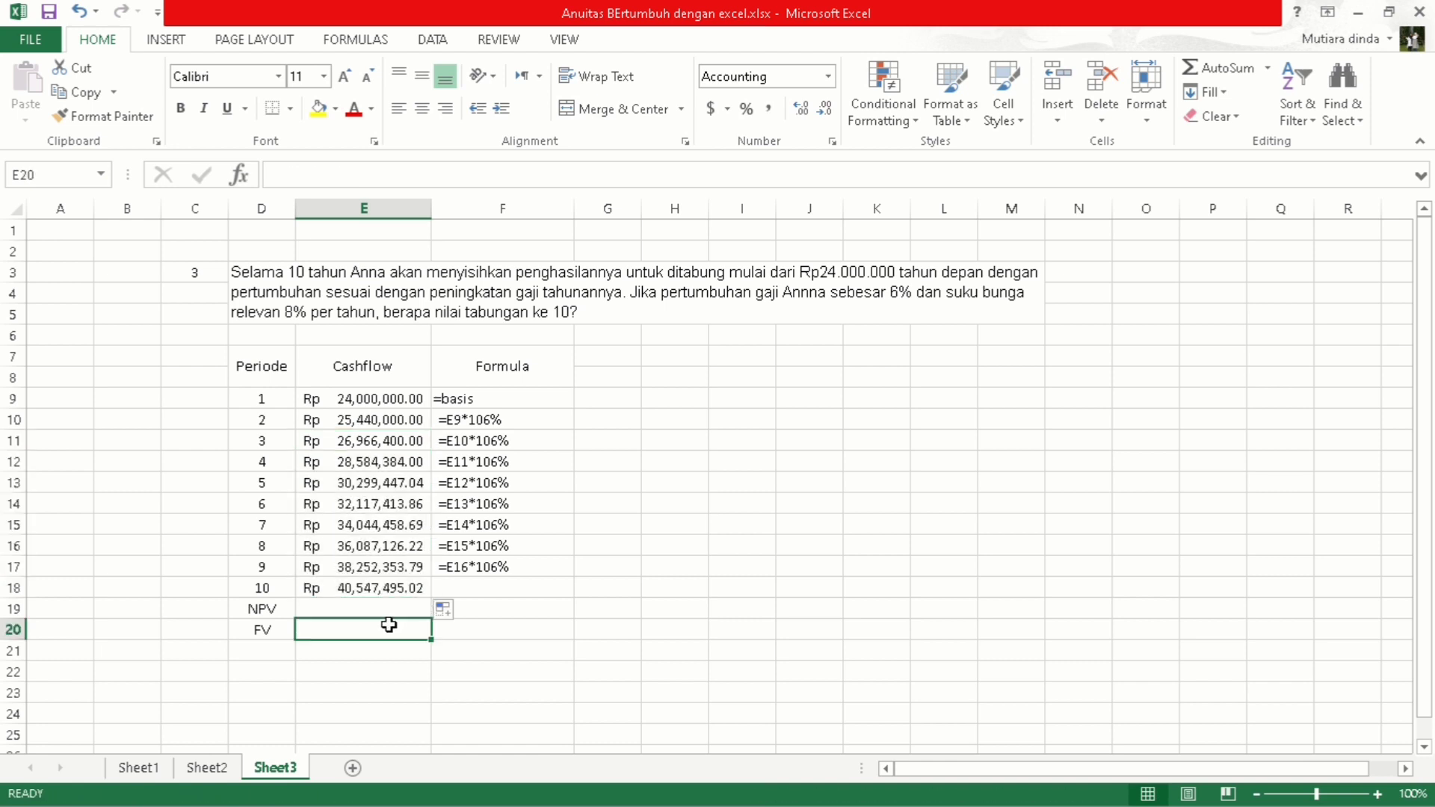
Step: Document the period 10 formula as the text =E17*106% in F18 of the Formula column
{"action": "left_click", "coordinate": [474, 583]}
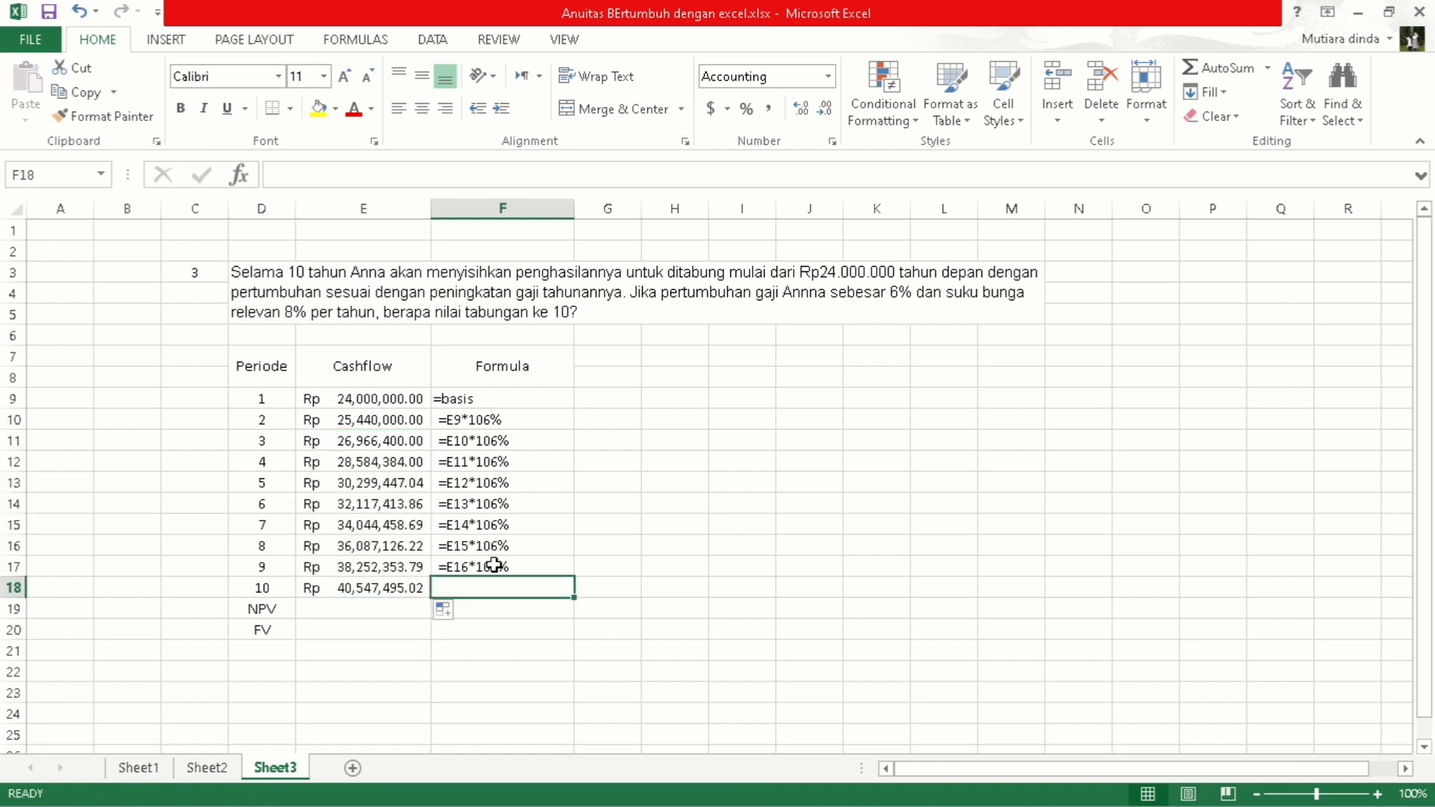
{"action": "type", "text": "="}
{"action": "key", "text": "BackSpace"}
{"action": "type", "text": "'"}
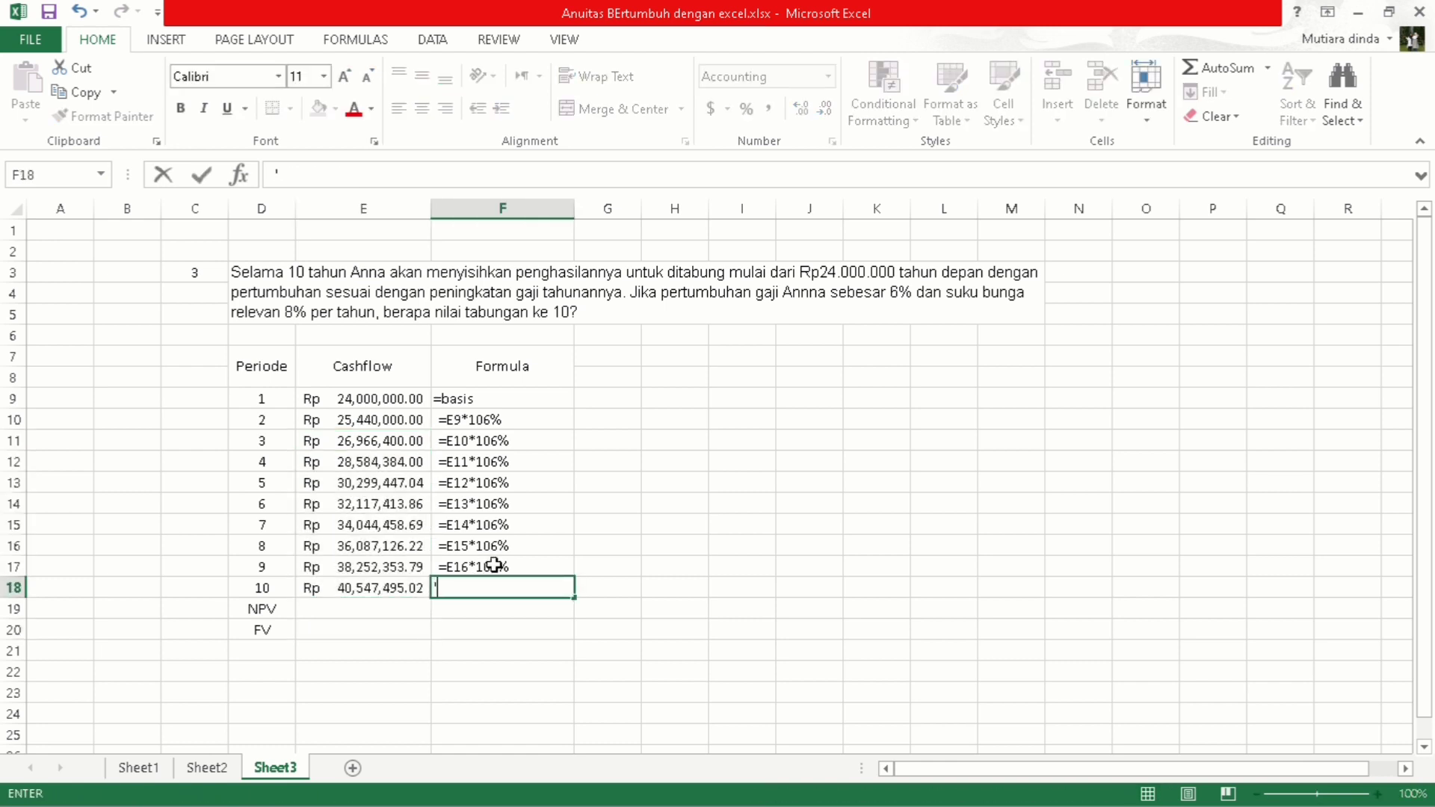
{"action": "type", "text": "=E17*106"}
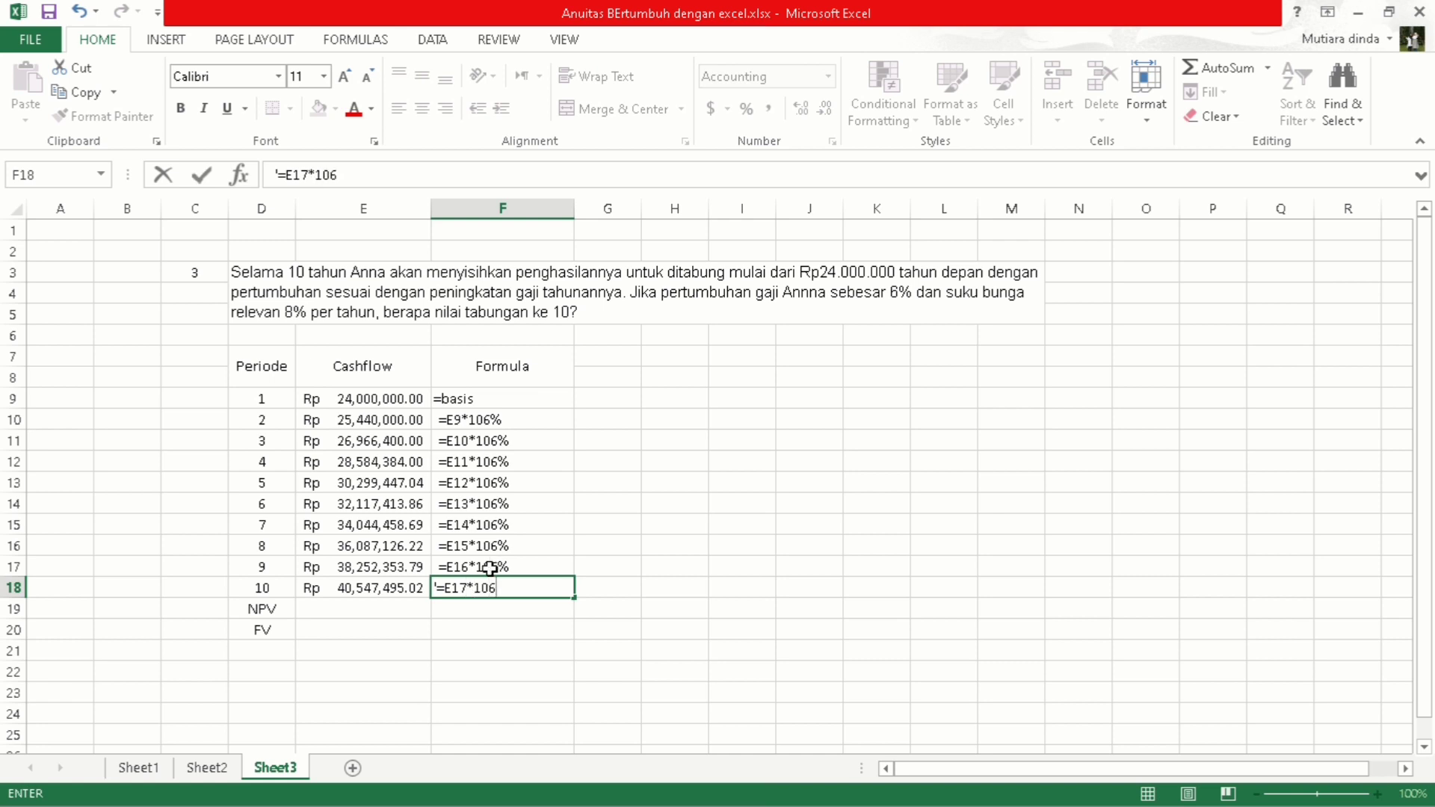
{"action": "type", "text": "%"}
{"action": "key", "text": "Return"}
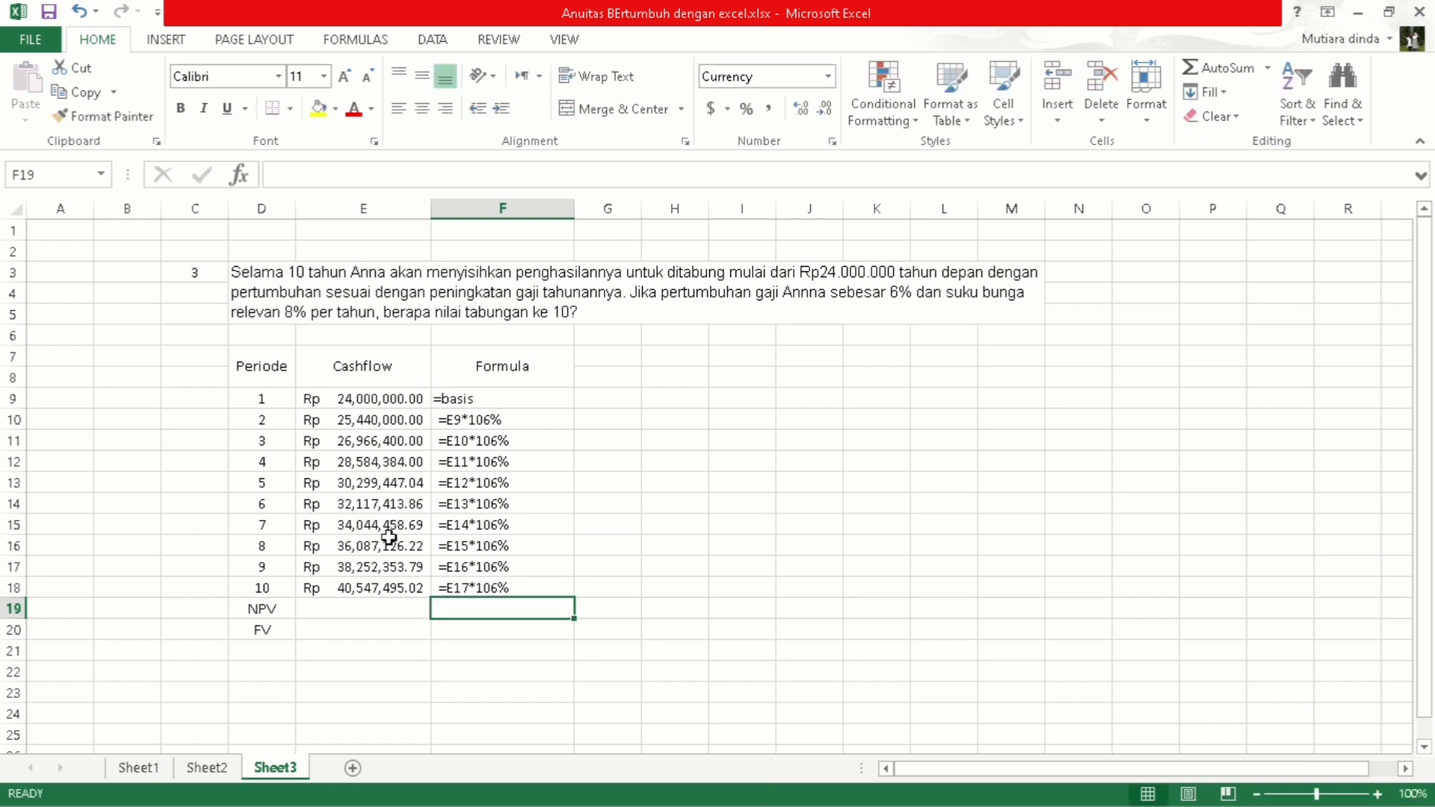
Step: Calculate the net present value of the ten cash flows in E19 with =NPV(8%,E9:E18)
{"action": "left_click", "coordinate": [326, 609]}
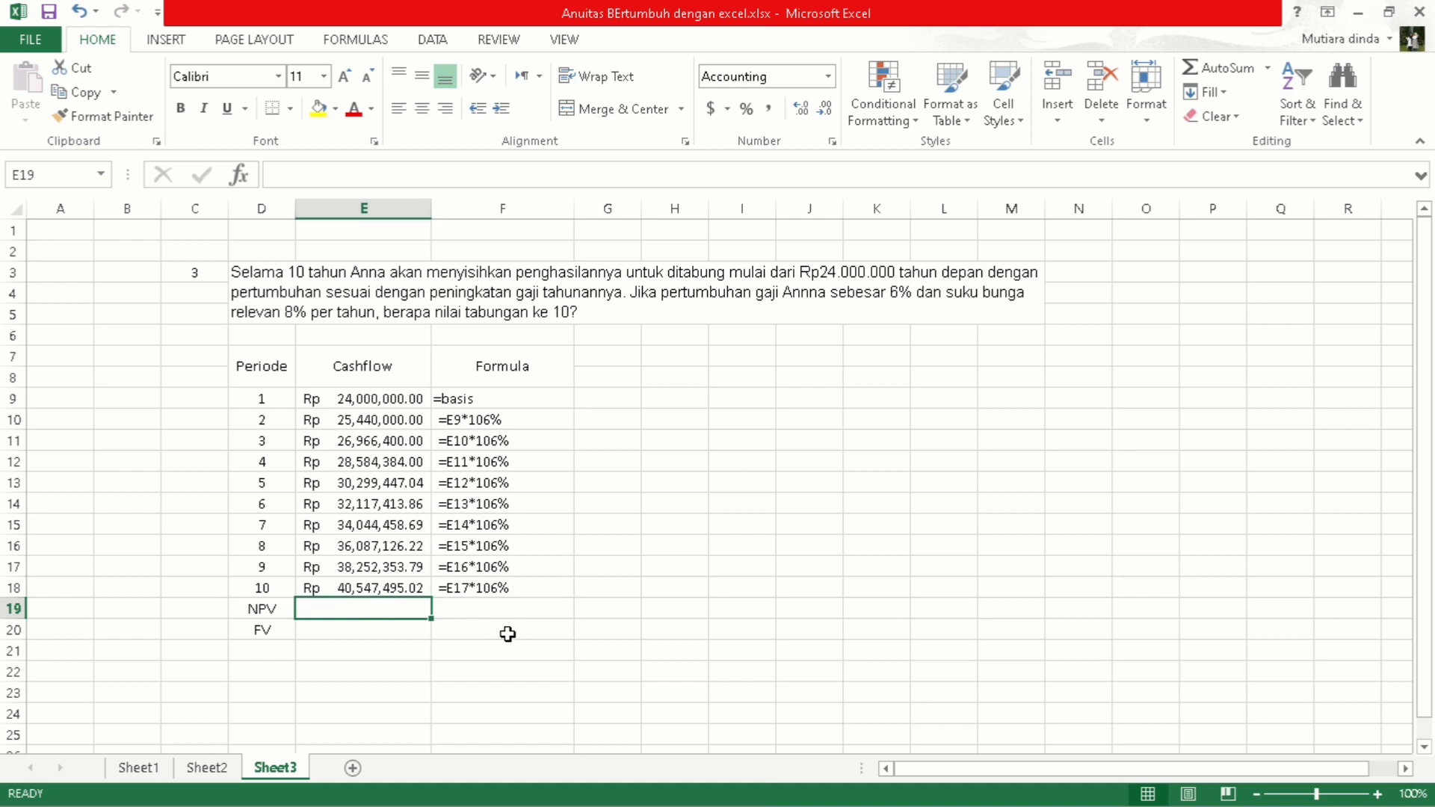
{"action": "type", "text": "="}
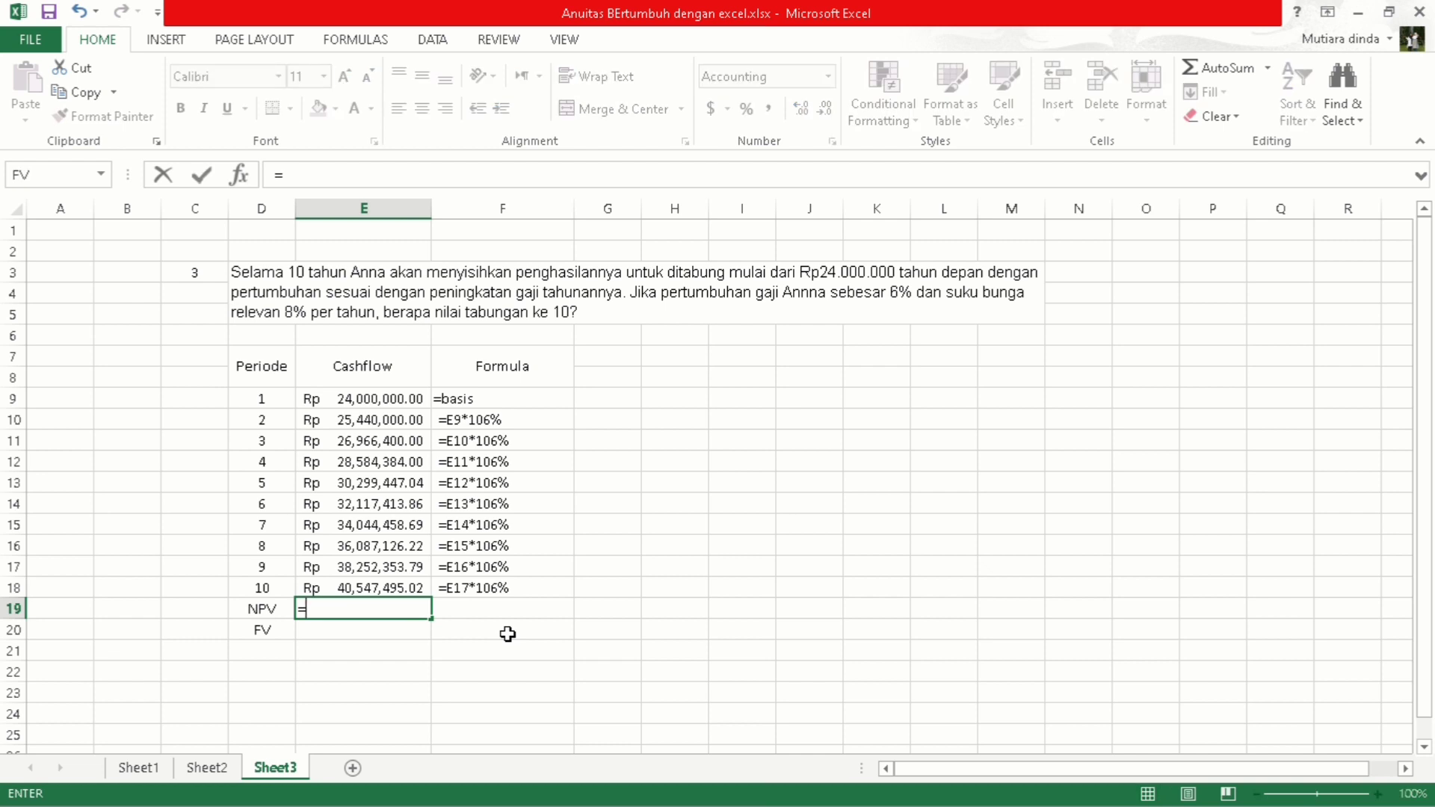
{"action": "type", "text": "Nvp("}
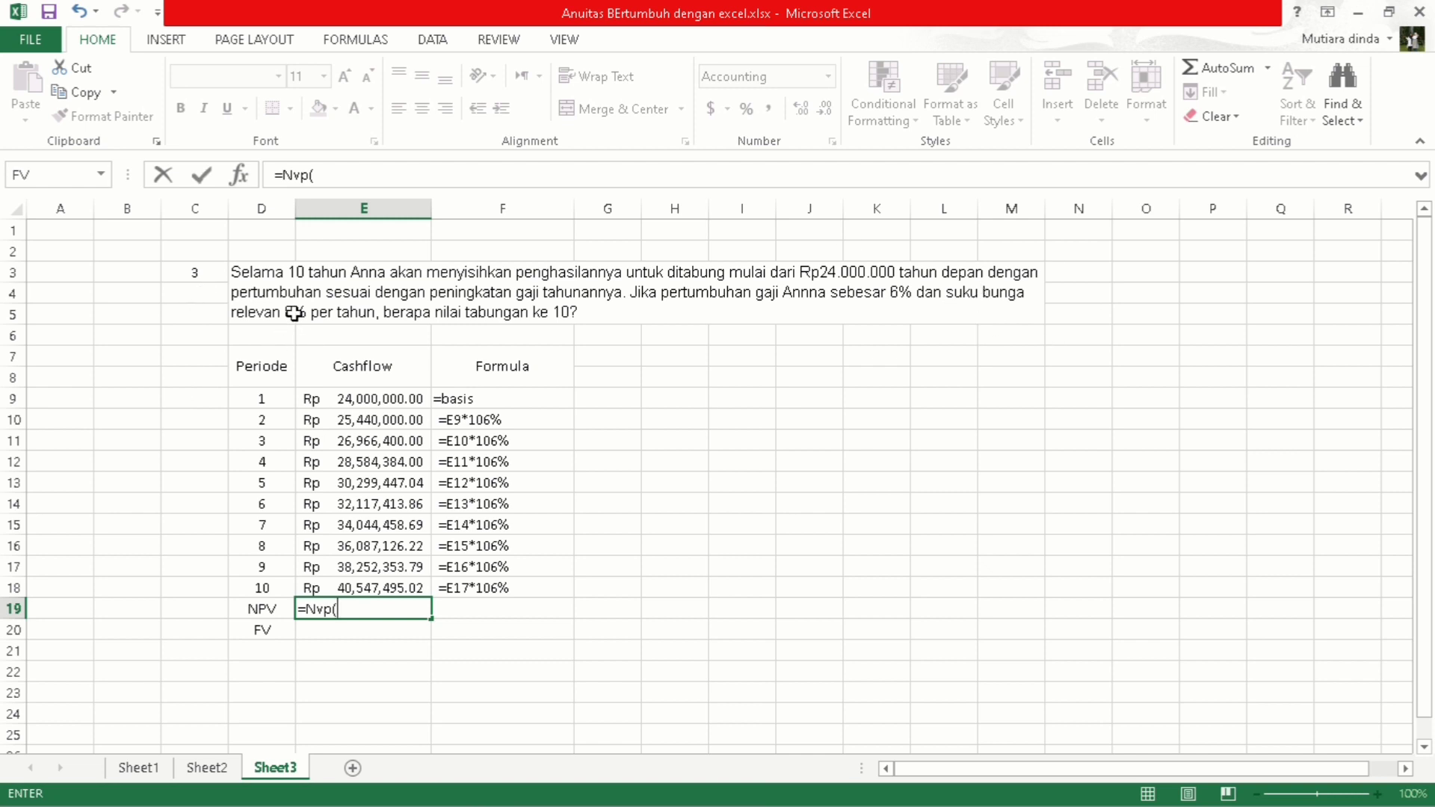
{"action": "left_click", "coordinate": [356, 611]}
{"action": "key", "text": "Left"}
{"action": "key", "text": "BackSpace"}
{"action": "key", "text": "BackSpace"}
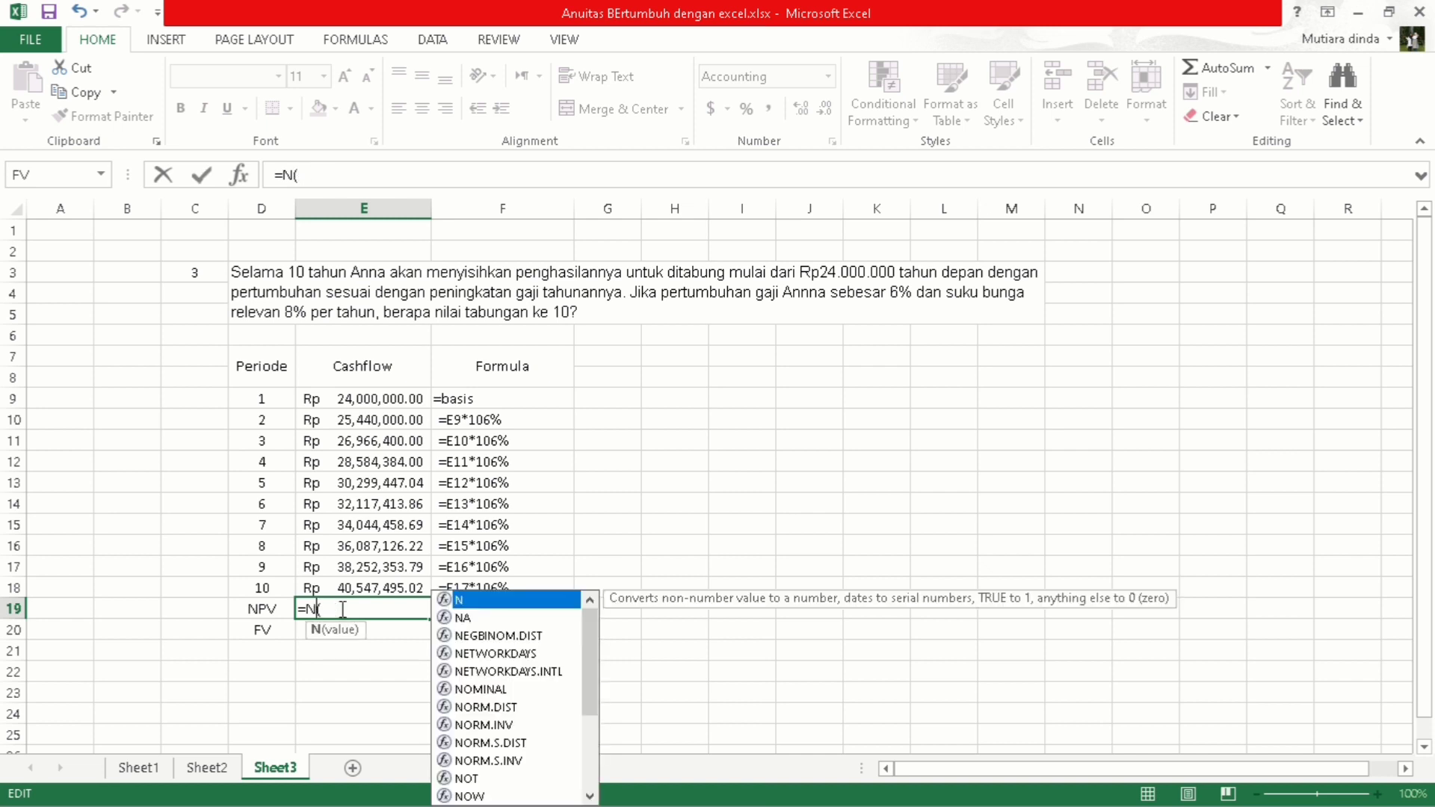
{"action": "type", "text": "pv"}
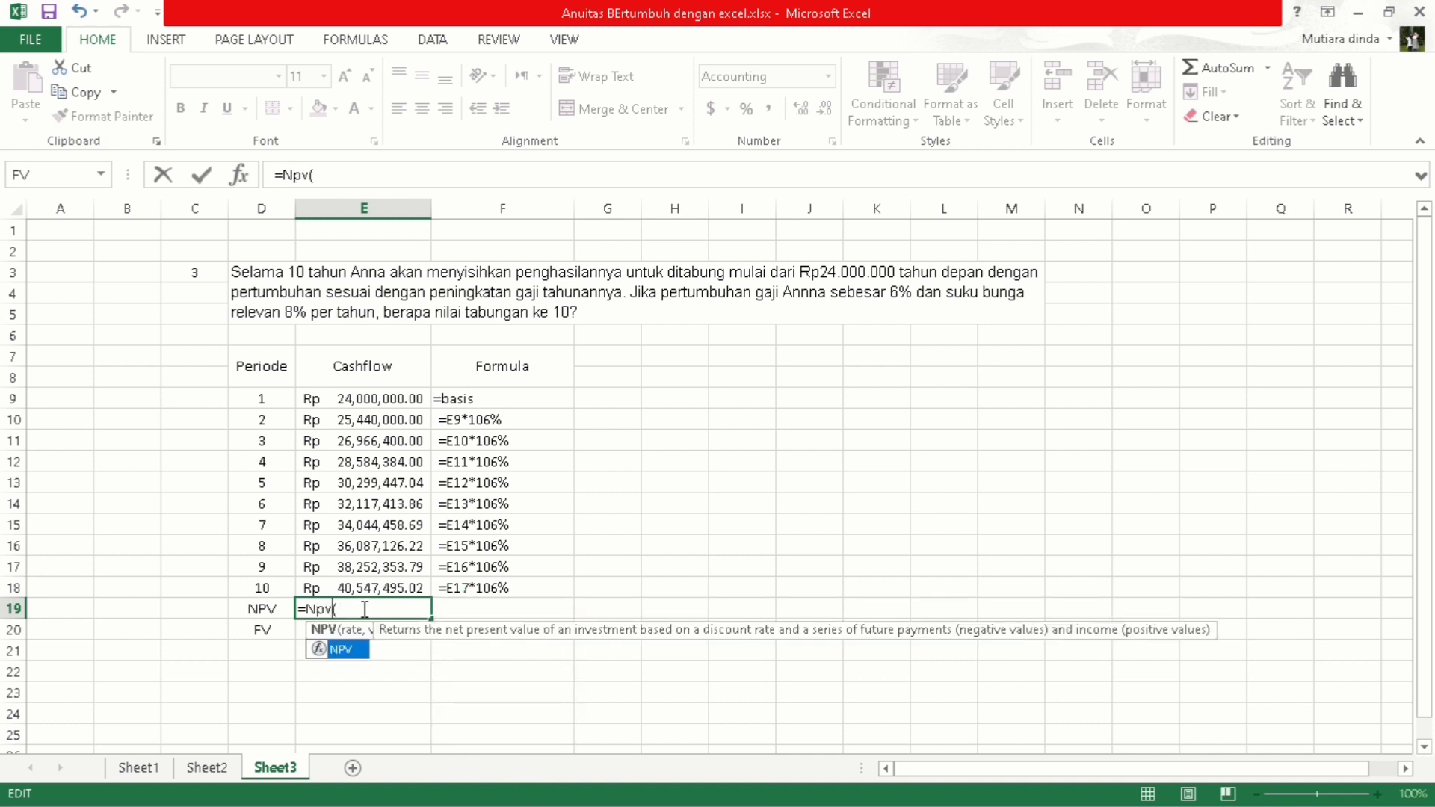
{"action": "key", "text": "Right"}
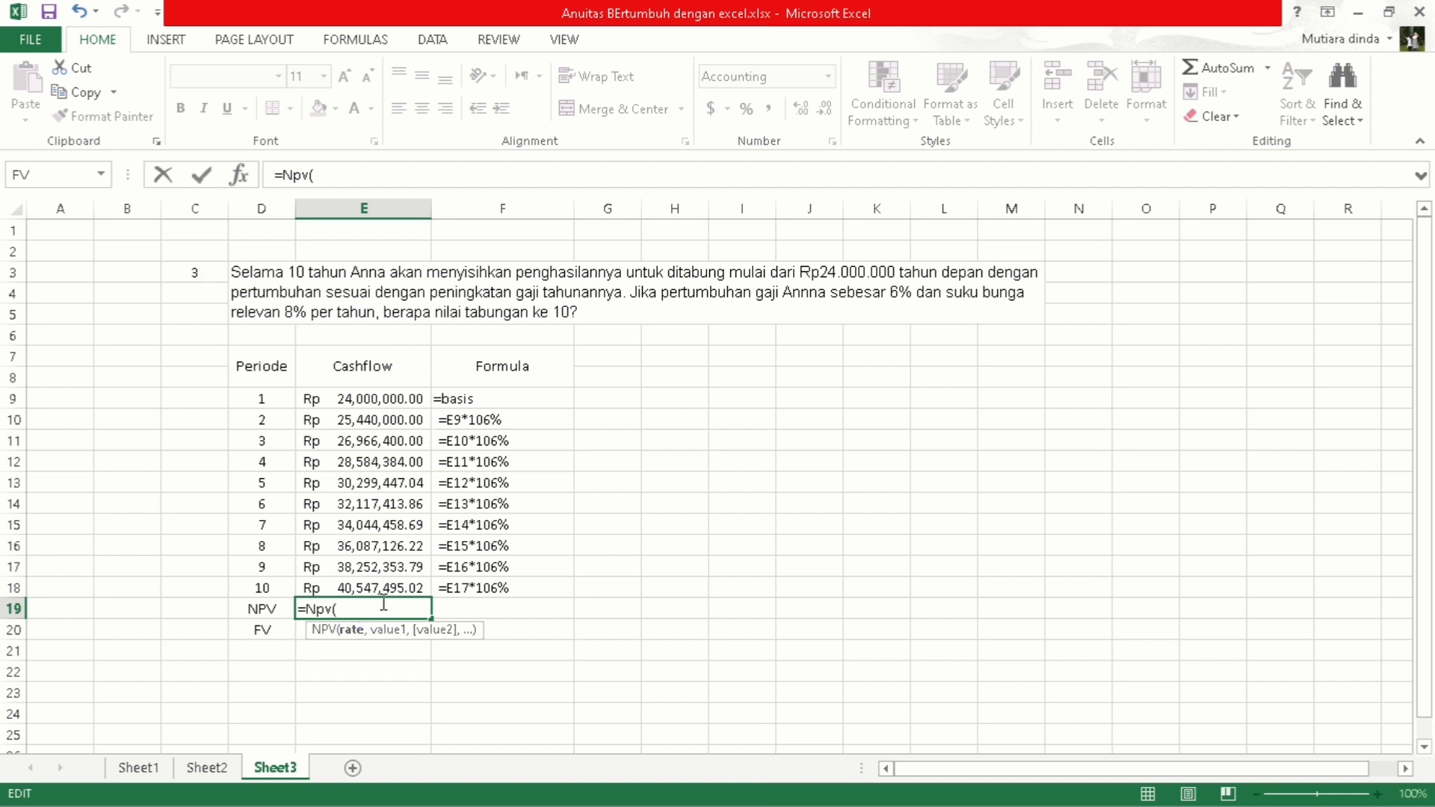
{"action": "type", "text": "8%,"}
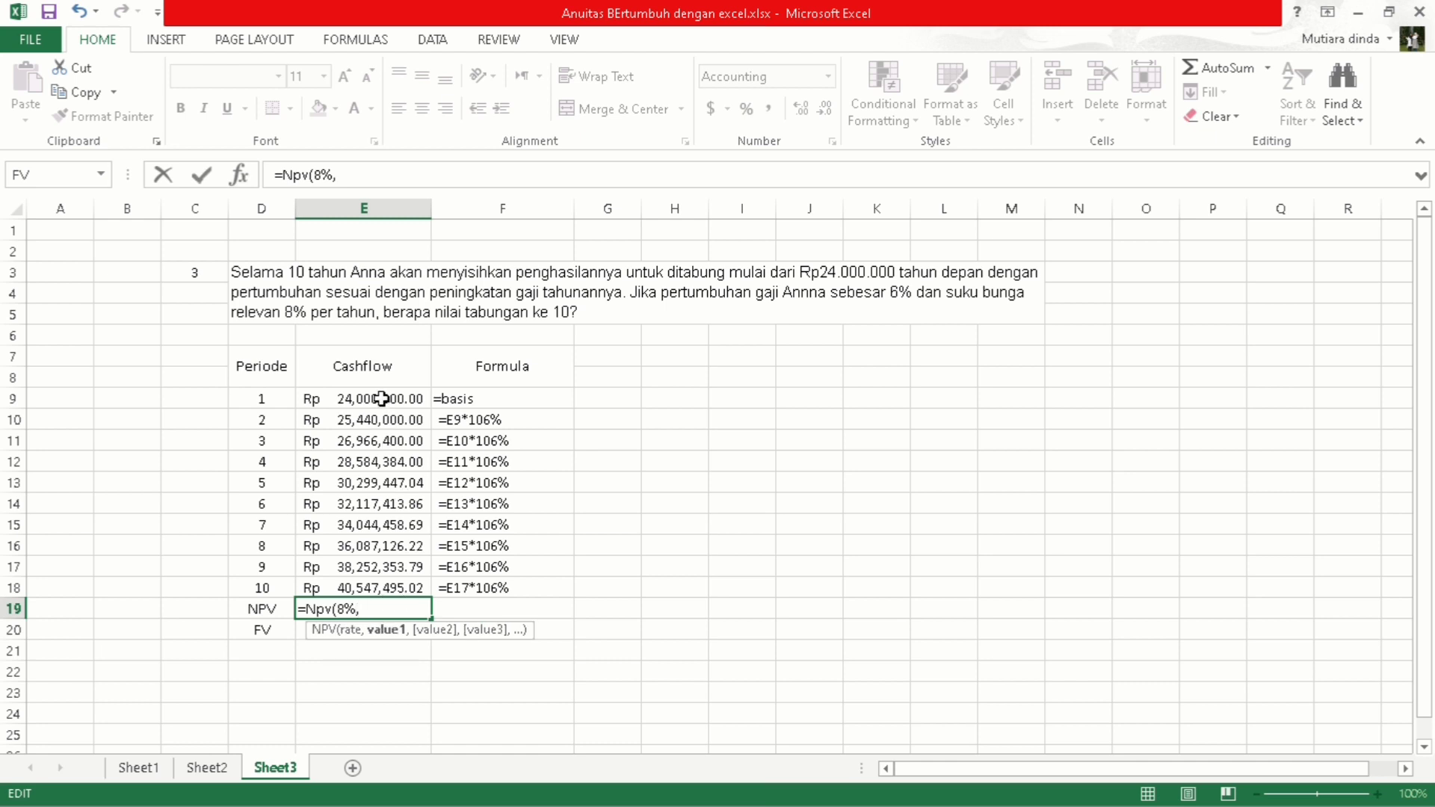
{"action": "left_click_drag", "start_coordinate": [381, 398], "coordinate": [379, 583]}
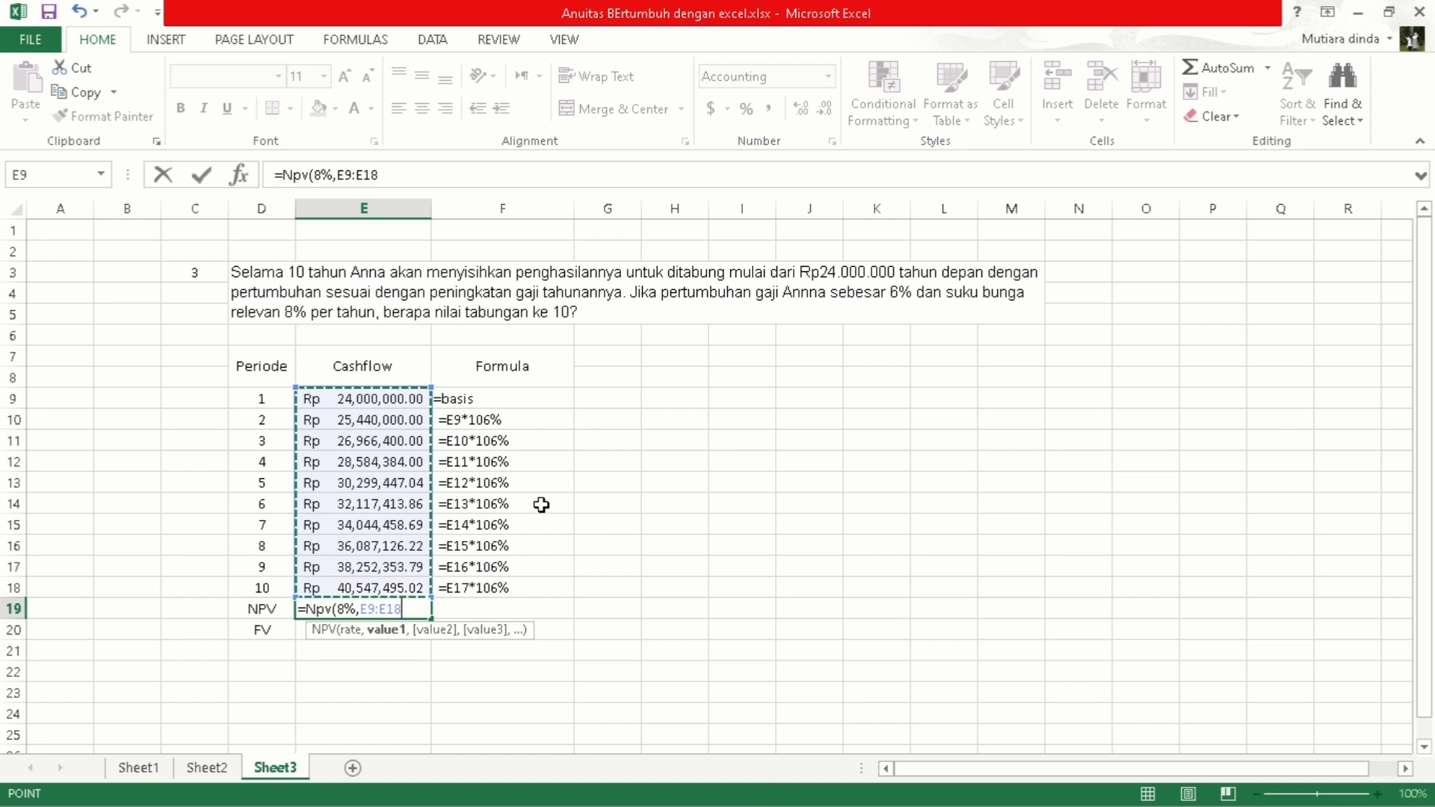
{"action": "type", "text": ")"}
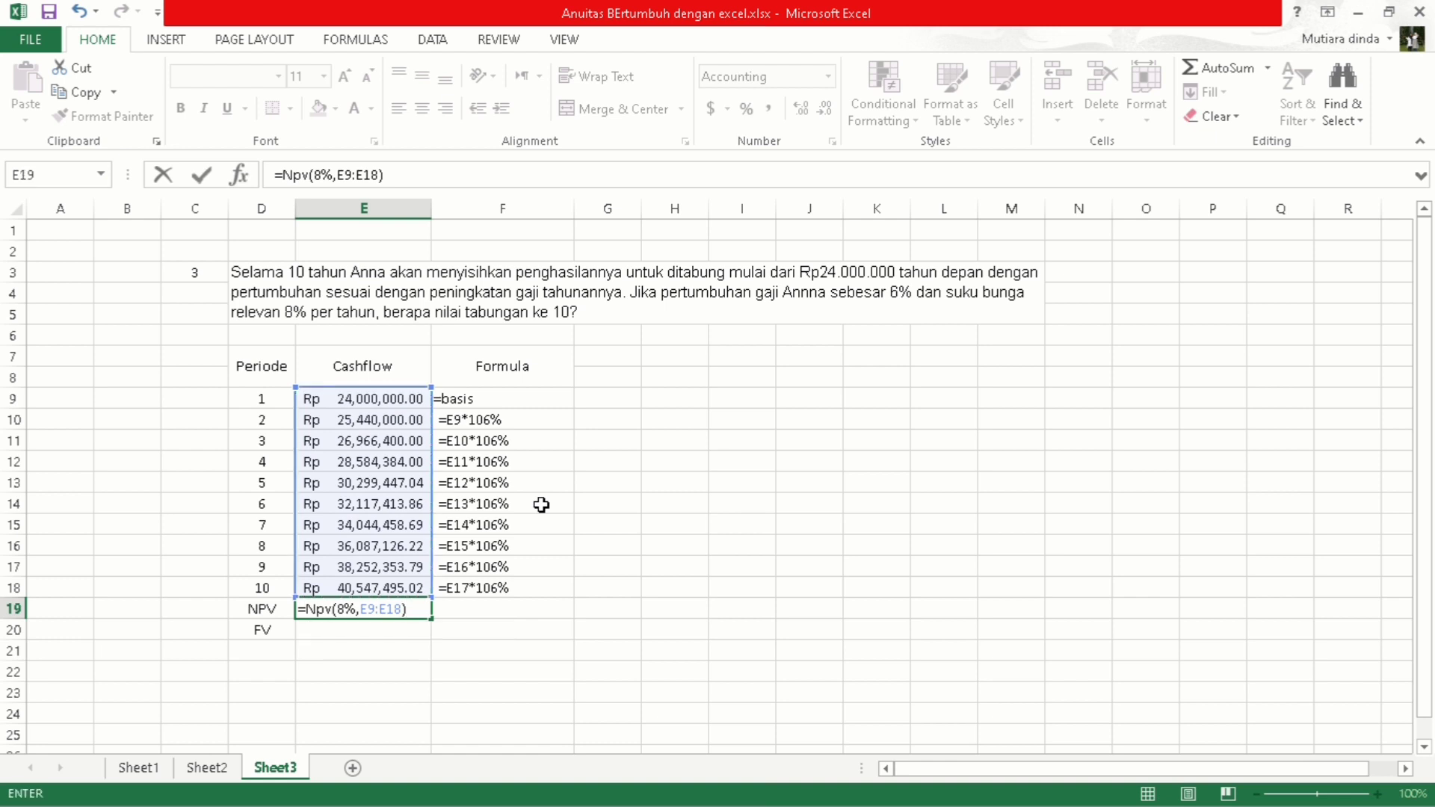
{"action": "key", "text": "Return"}
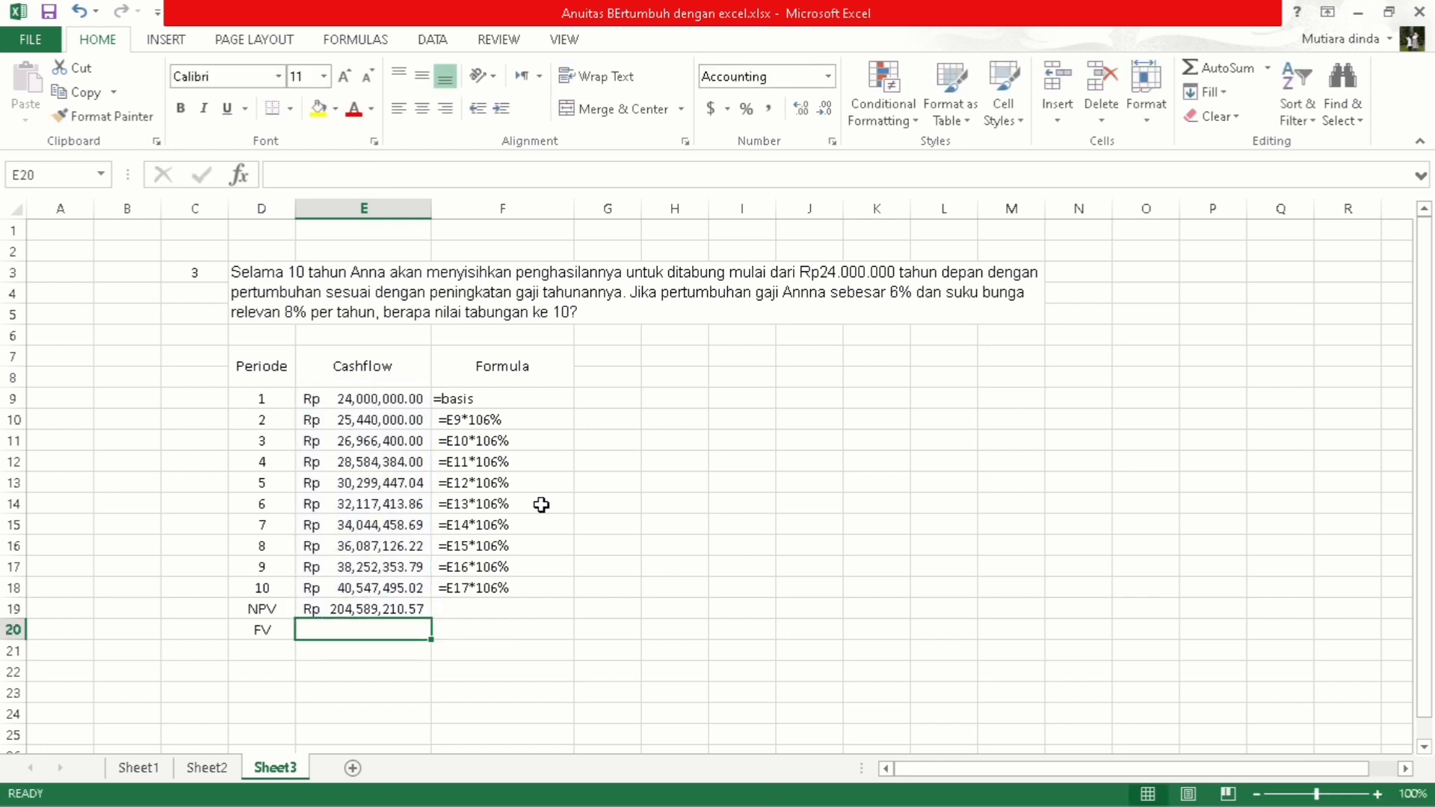
Step: Enter =NPV(8%,E9:E18) in F19 of the Formula column, beside the NPV result
{"action": "left_click", "coordinate": [414, 611]}
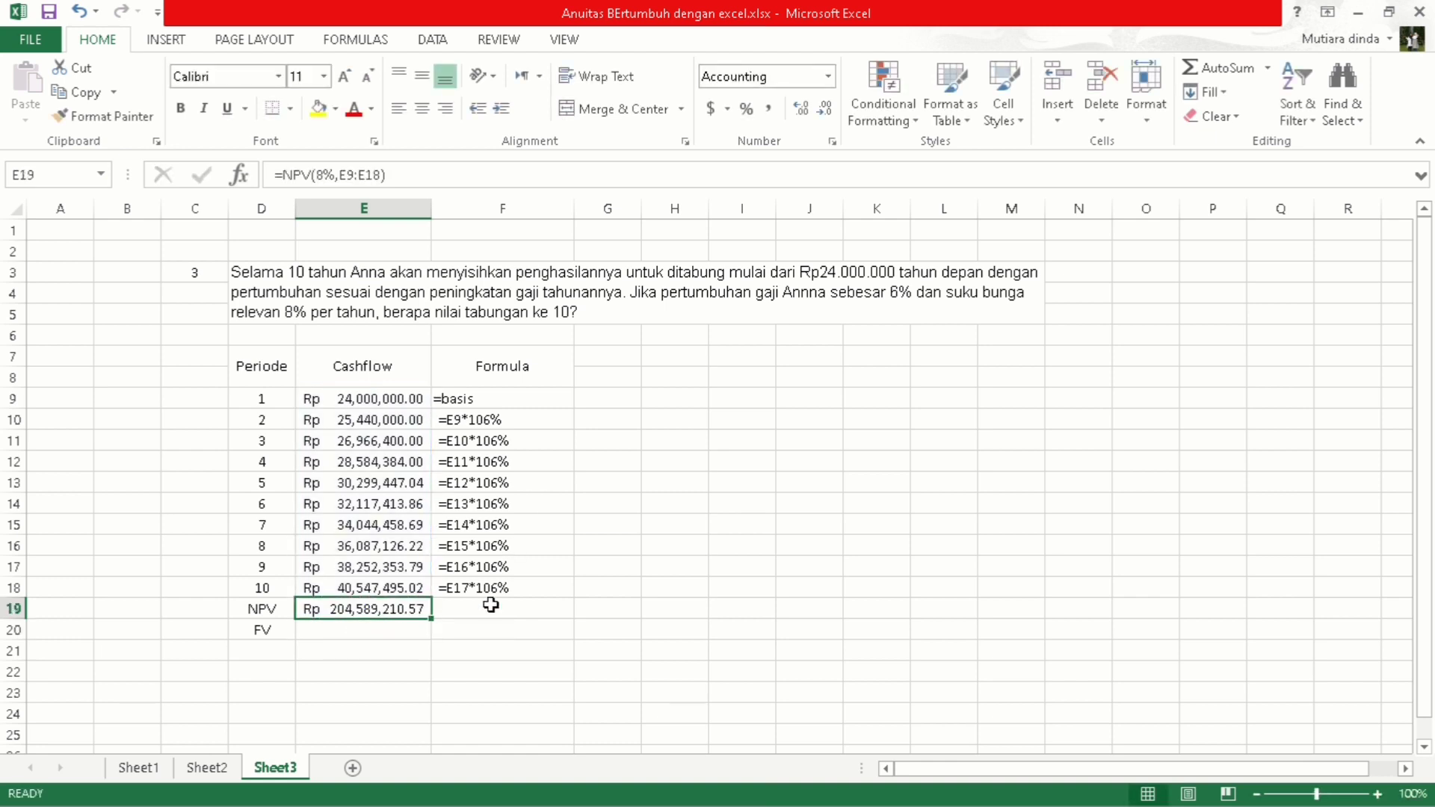
{"action": "left_click", "coordinate": [512, 607]}
{"action": "left_click", "coordinate": [331, 175]}
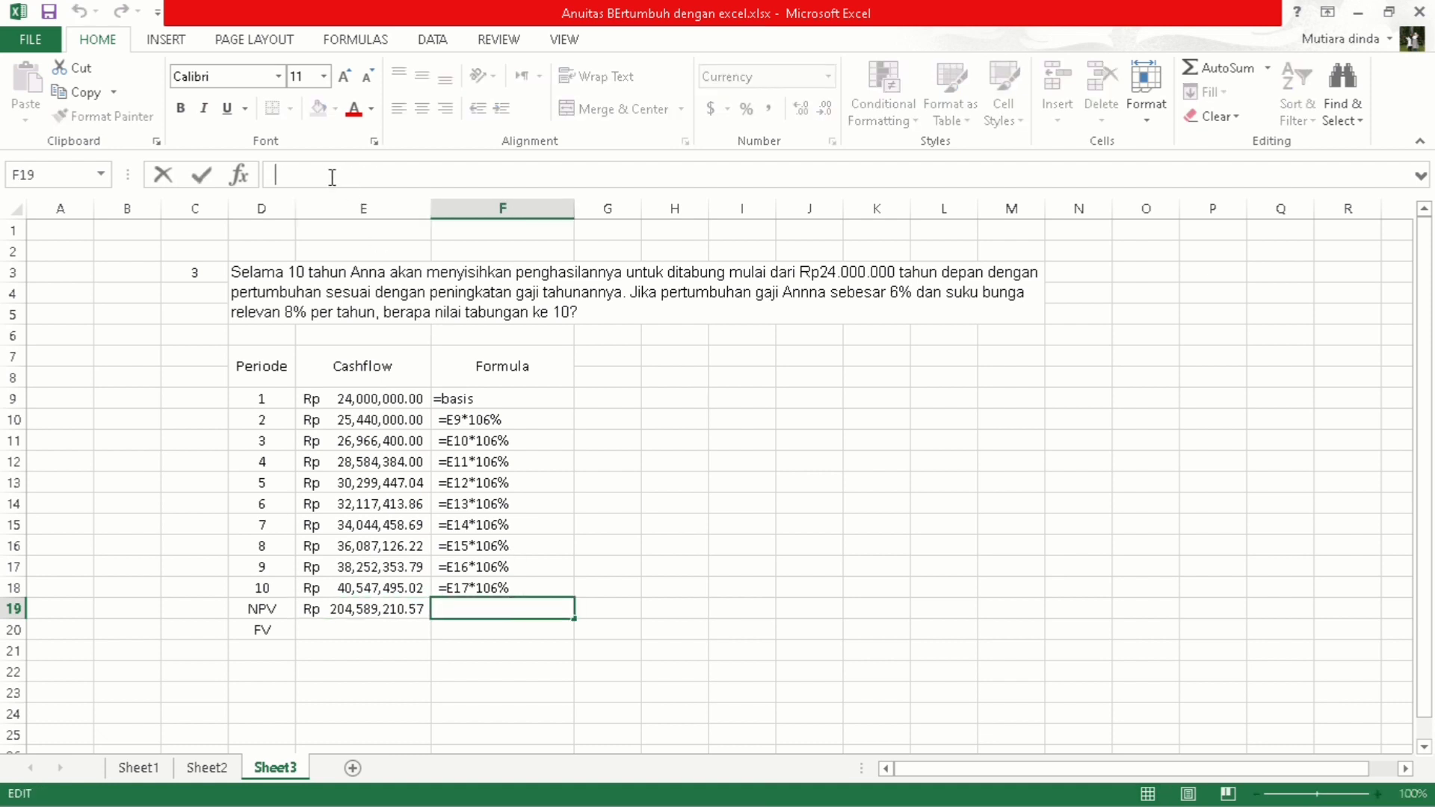
{"action": "type", "text": "="}
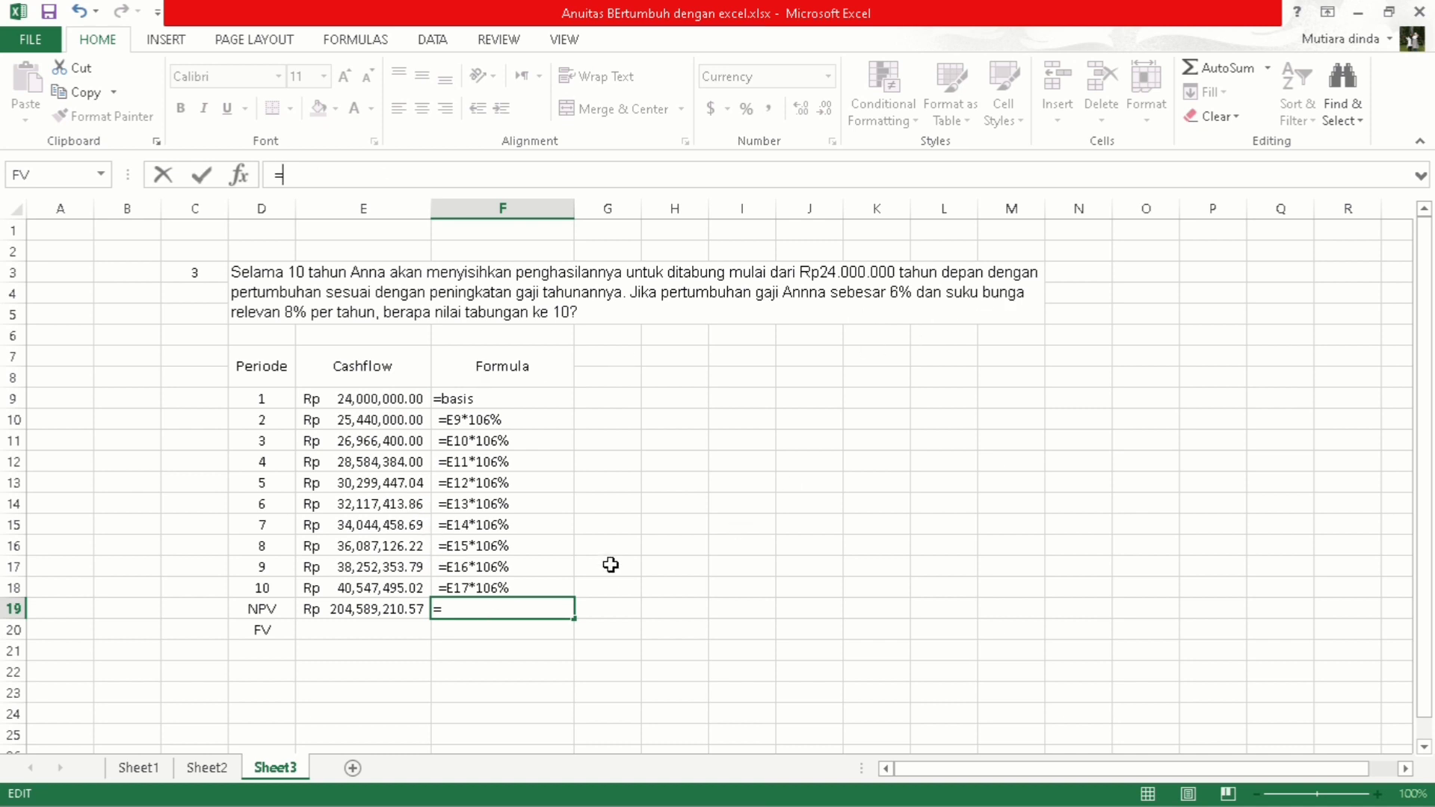
{"action": "type", "text": "N"}
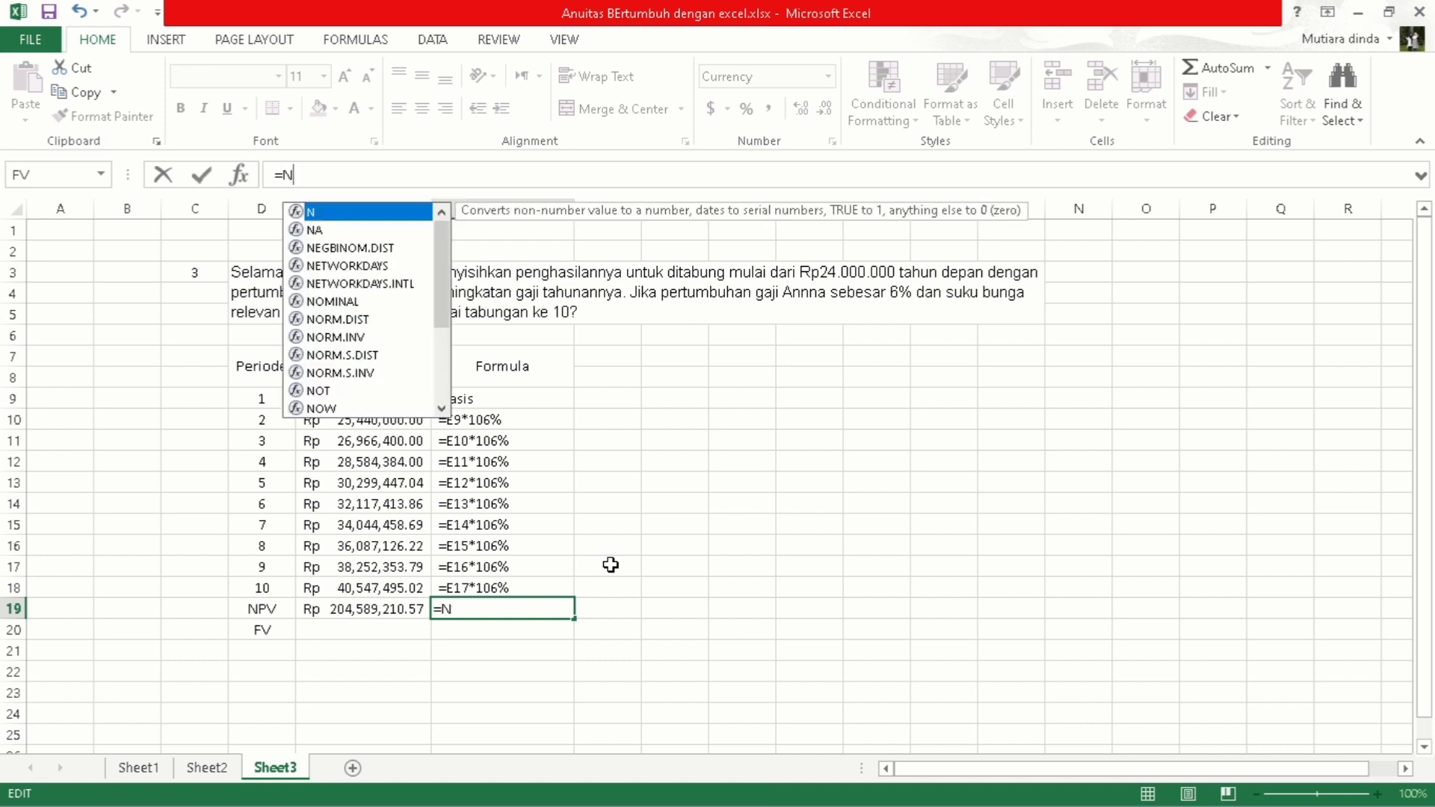
{"action": "type", "text": "pv"}
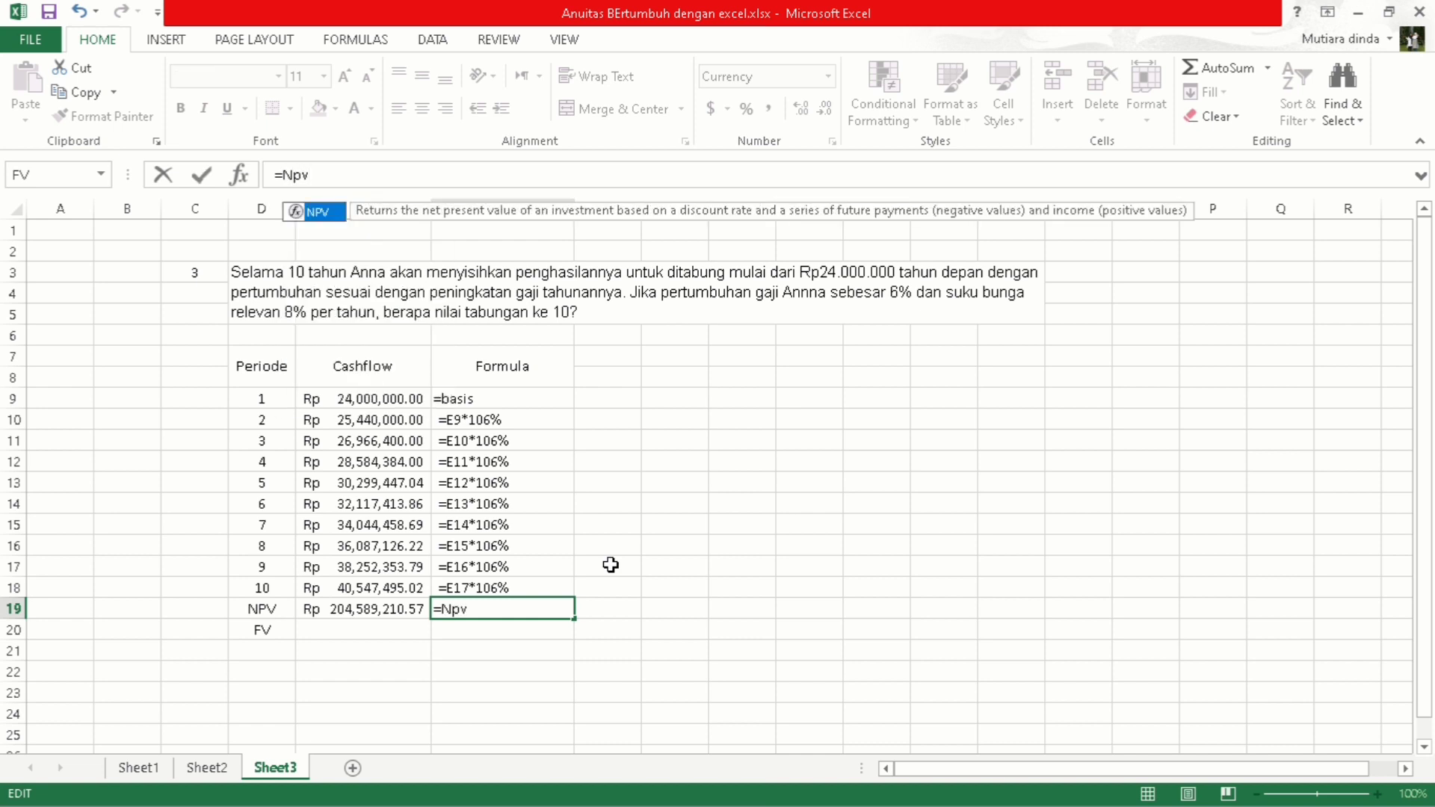
{"action": "type", "text": "("}
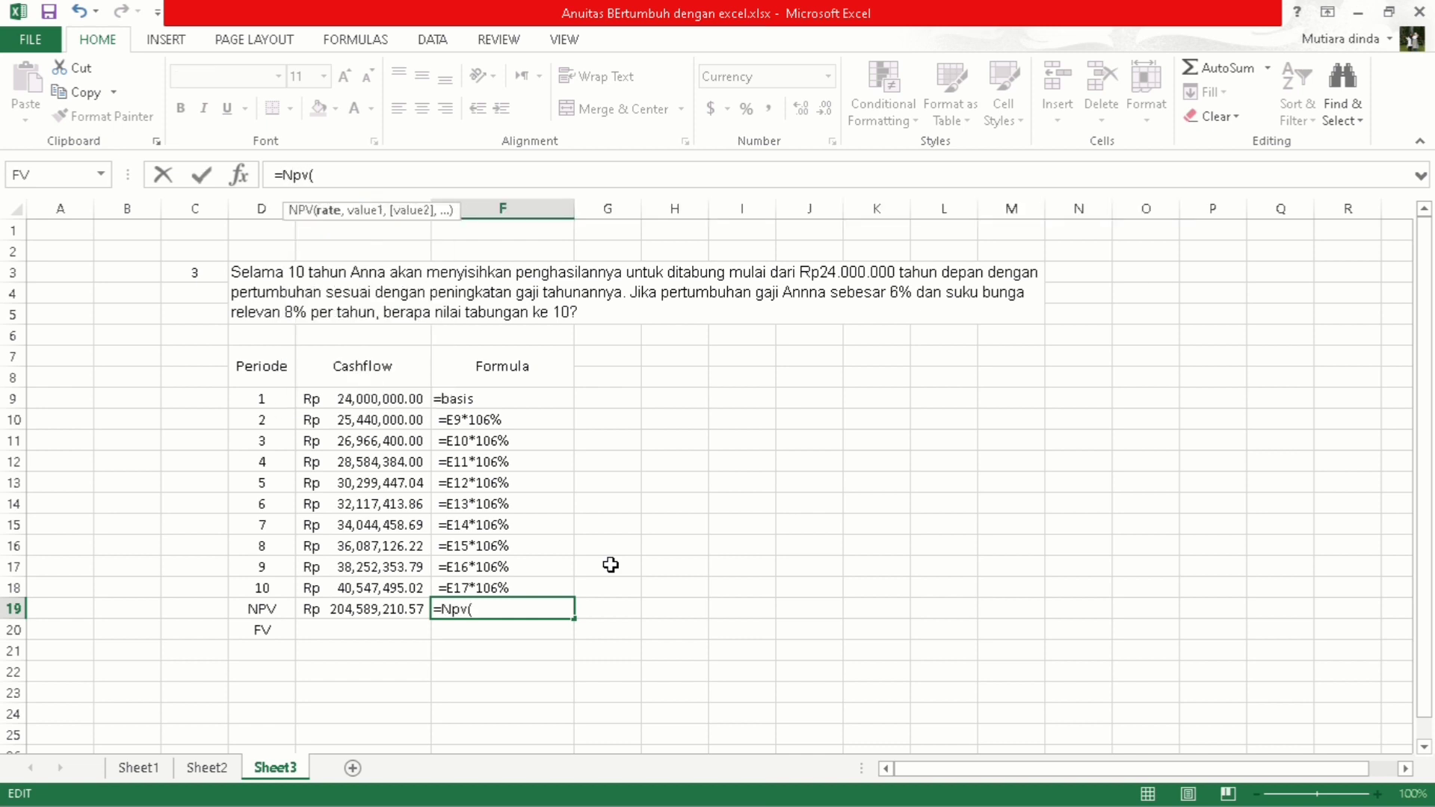
{"action": "type", "text": "8"}
{"action": "key", "text": "BackSpace"}
{"action": "type", "text": "8%,"}
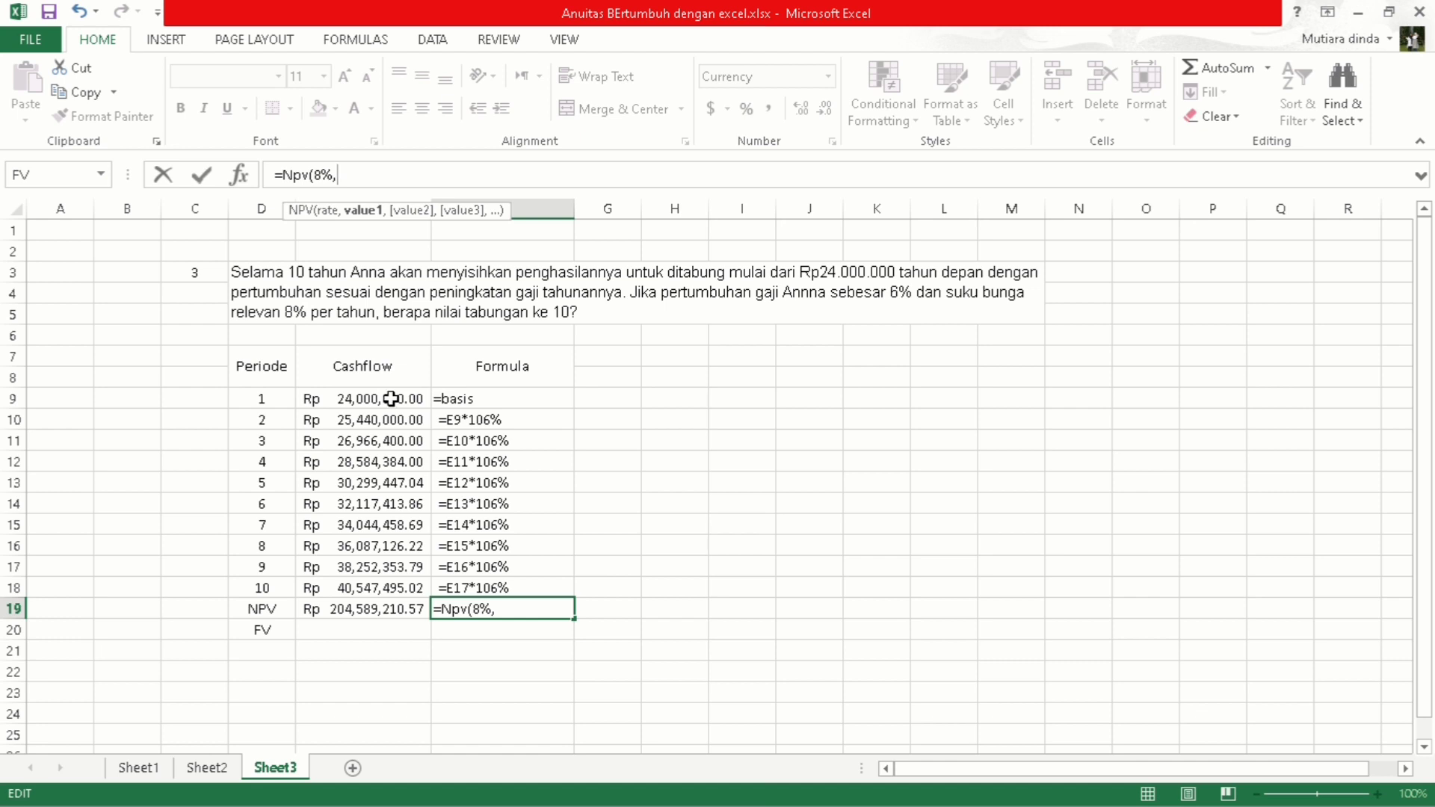
{"action": "left_click_drag", "start_coordinate": [391, 398], "coordinate": [371, 588]}
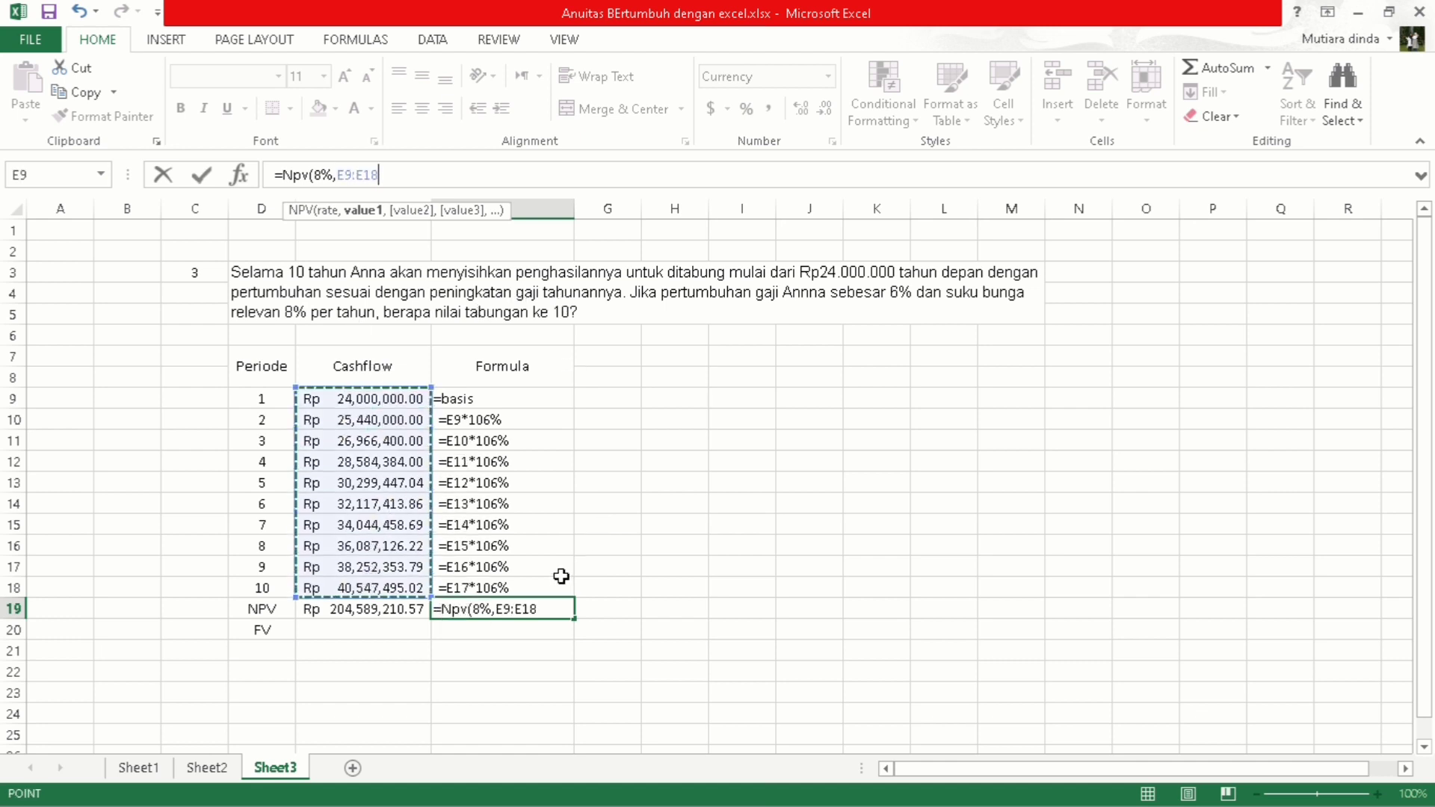
{"action": "type", "text": ")"}
{"action": "key", "text": "Return"}
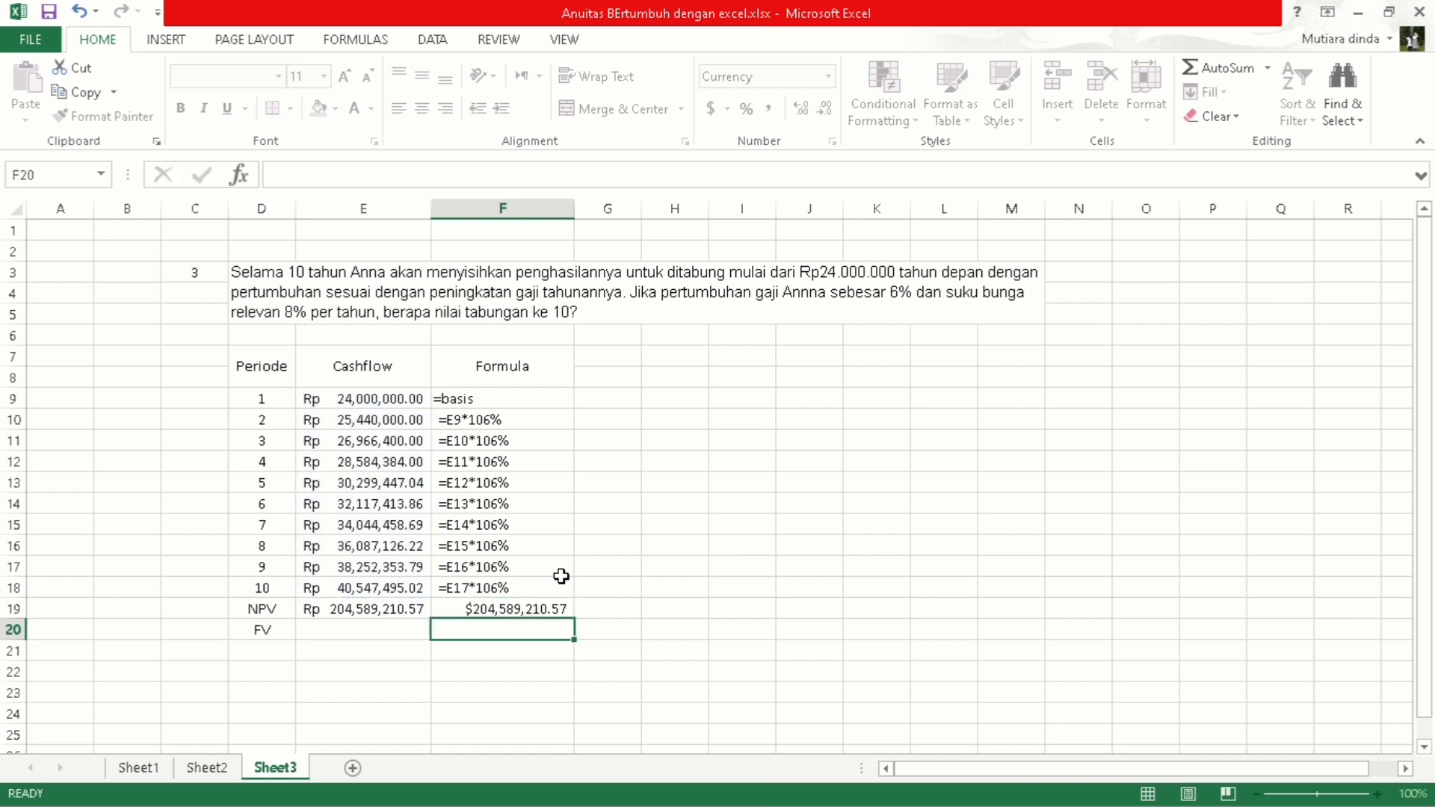
Step: Convert the F19 entry to literal text so it shows =NPV(8%,E9:E18) instead of a calculated amount
{"action": "left_click", "coordinate": [491, 614]}
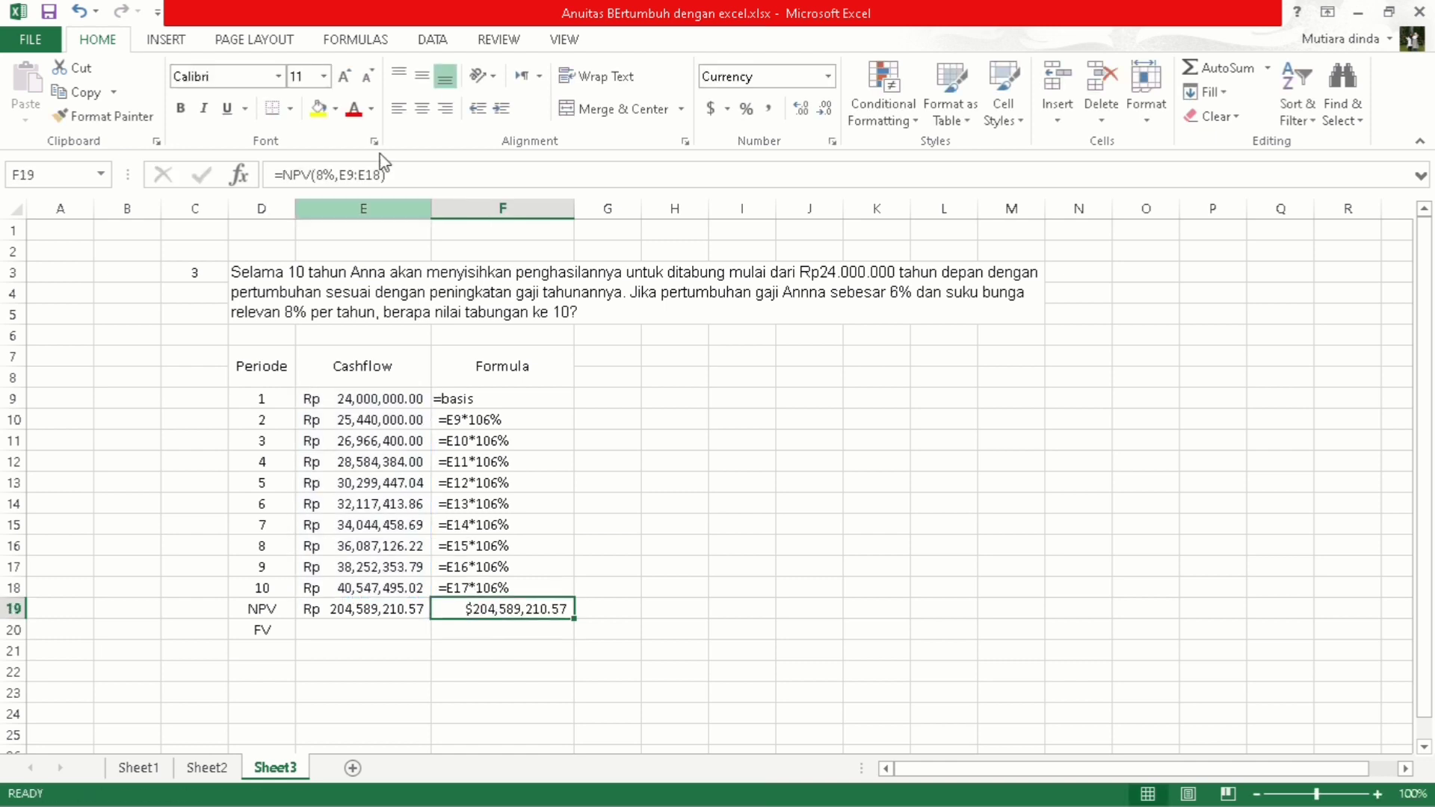
{"action": "left_click", "coordinate": [276, 177]}
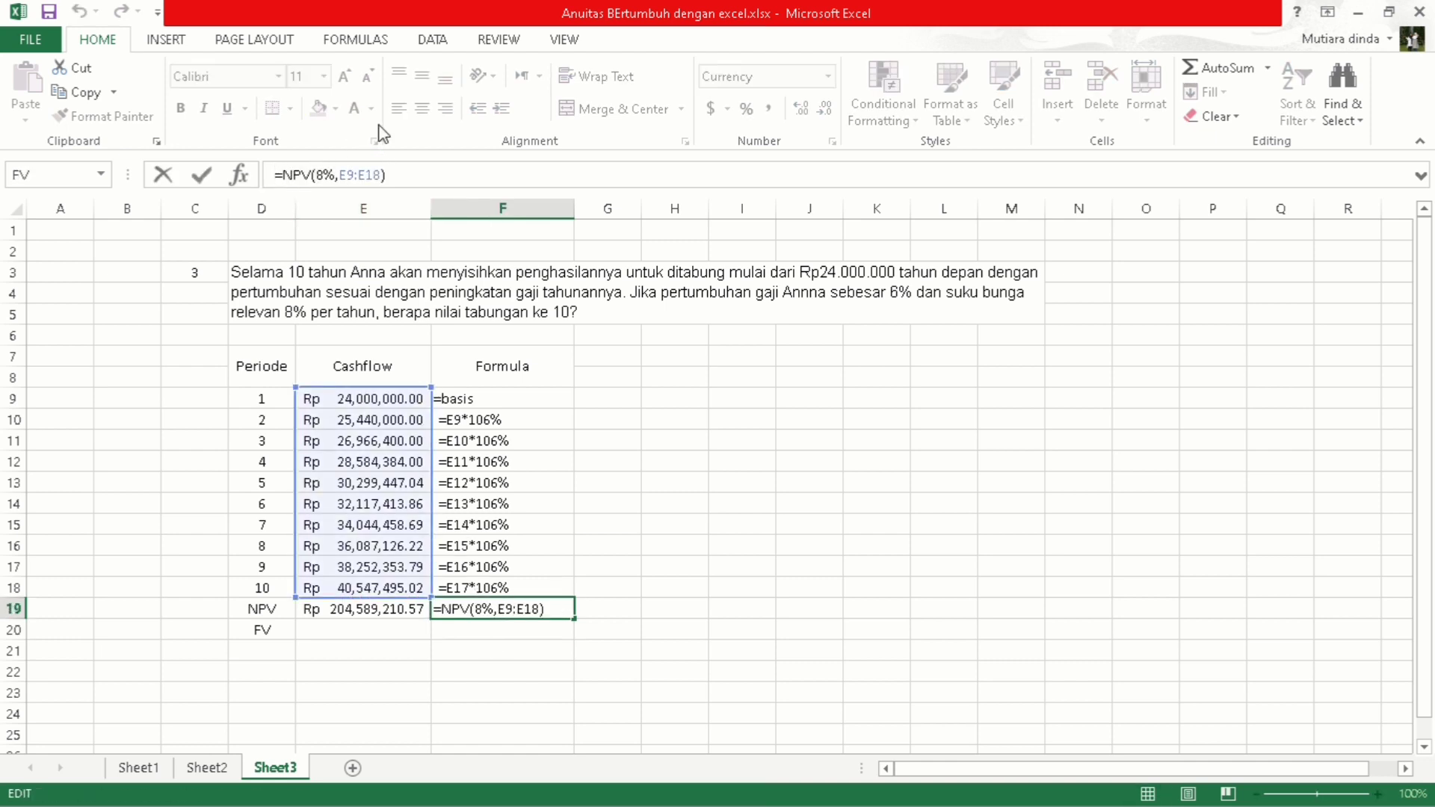
{"action": "type", "text": "'"}
{"action": "key", "text": "Return"}
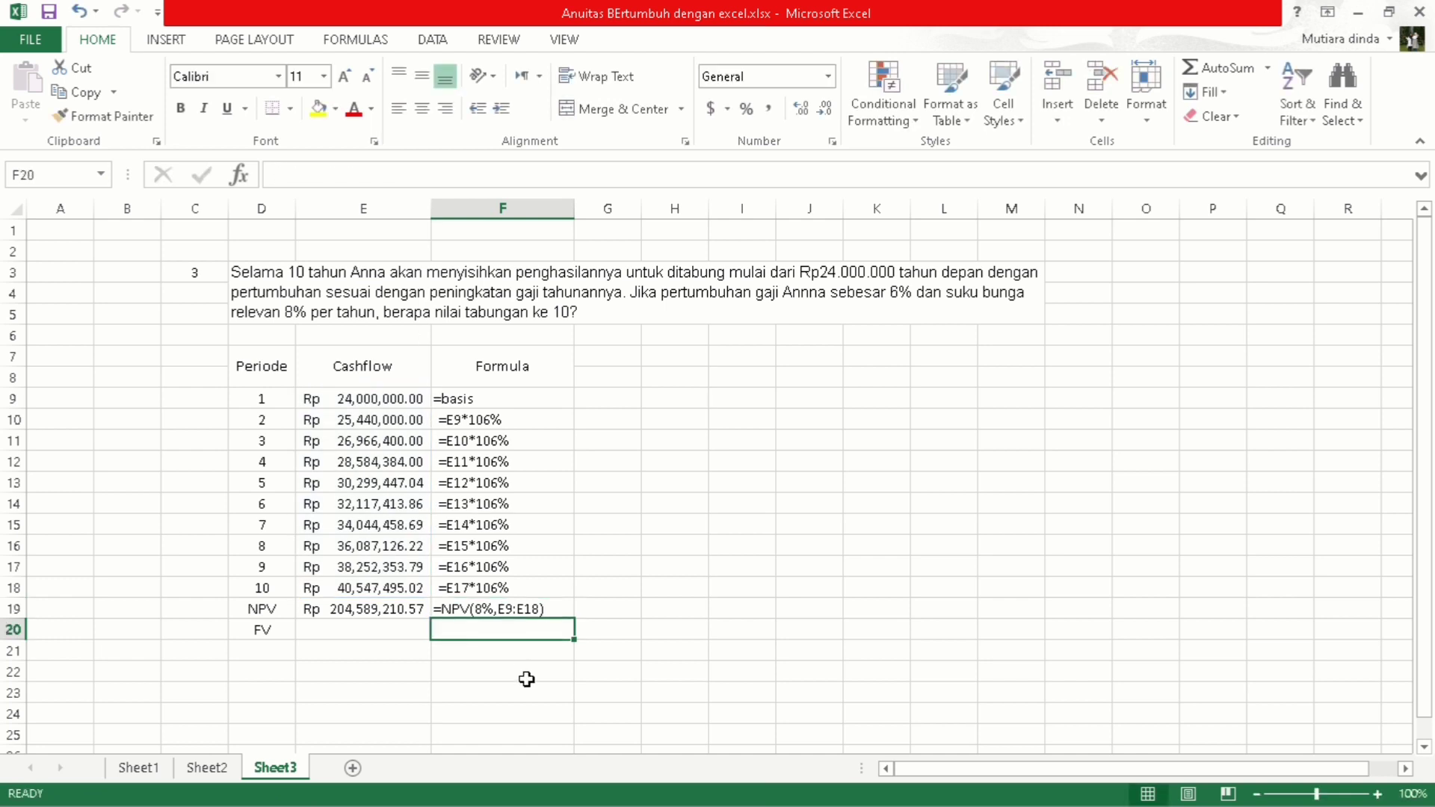
{"action": "left_click", "coordinate": [528, 609]}
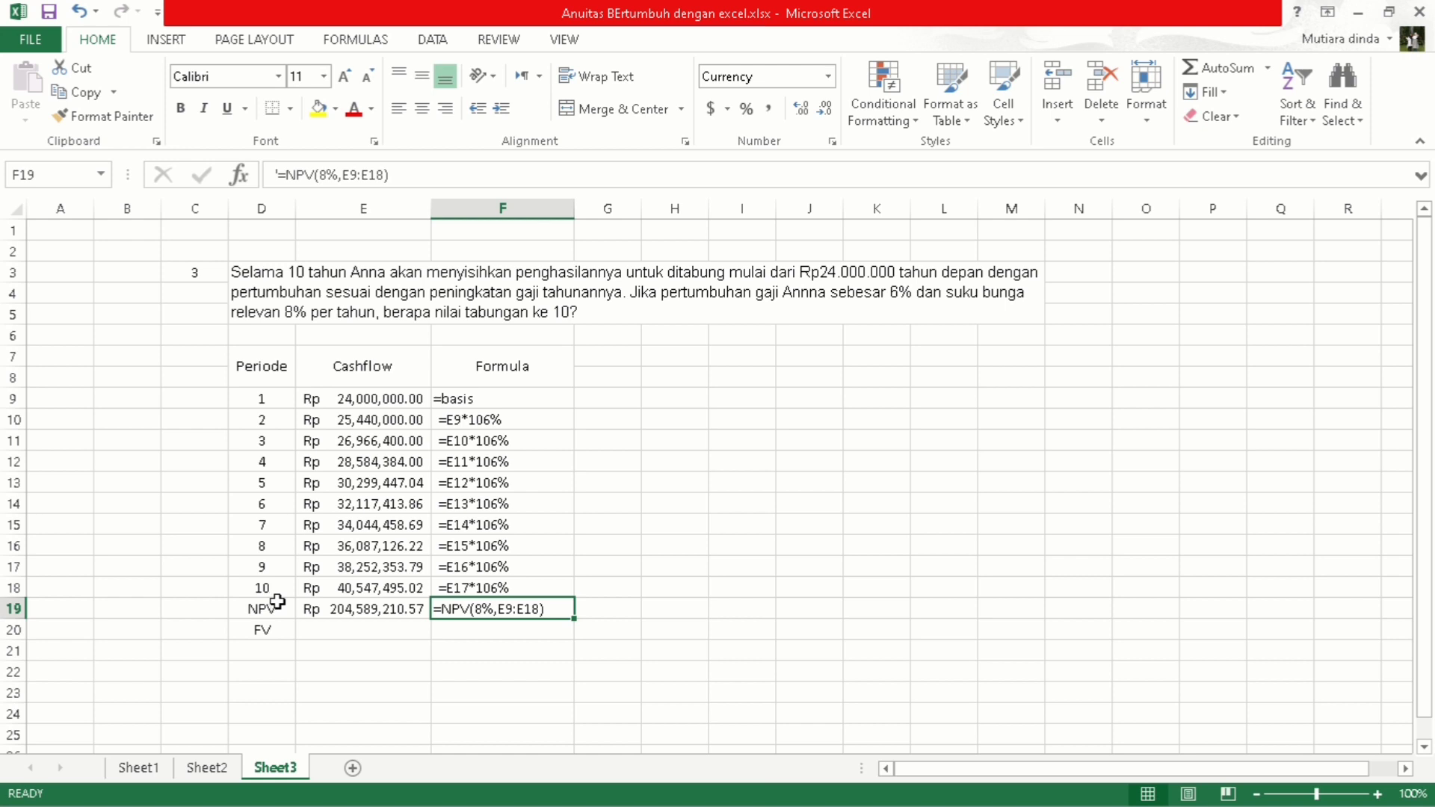
Step: Calculate the future value of the savings in E20 with =FV(8%,10,0,-E19,0)
{"action": "left_click", "coordinate": [348, 630]}
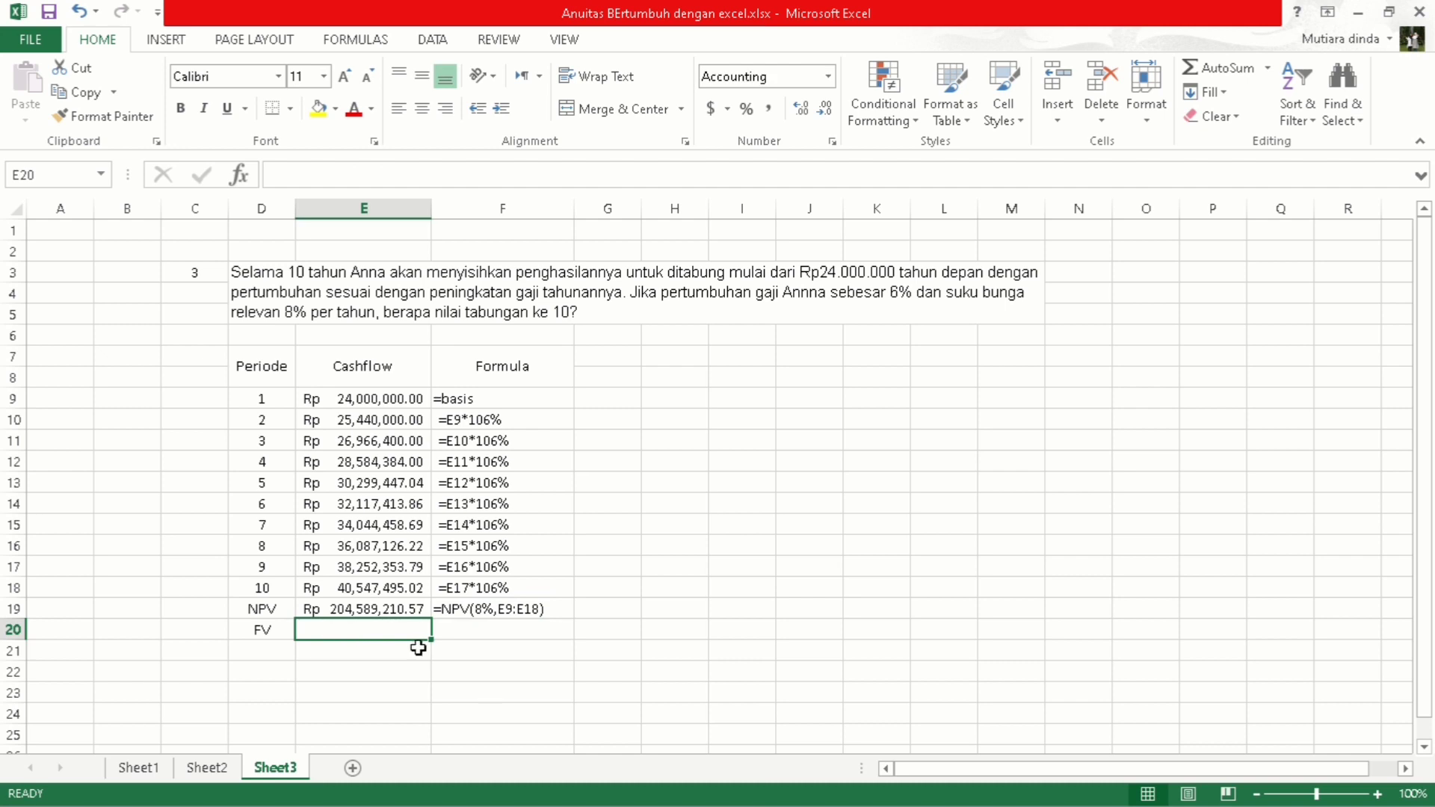
{"action": "type", "text": "="}
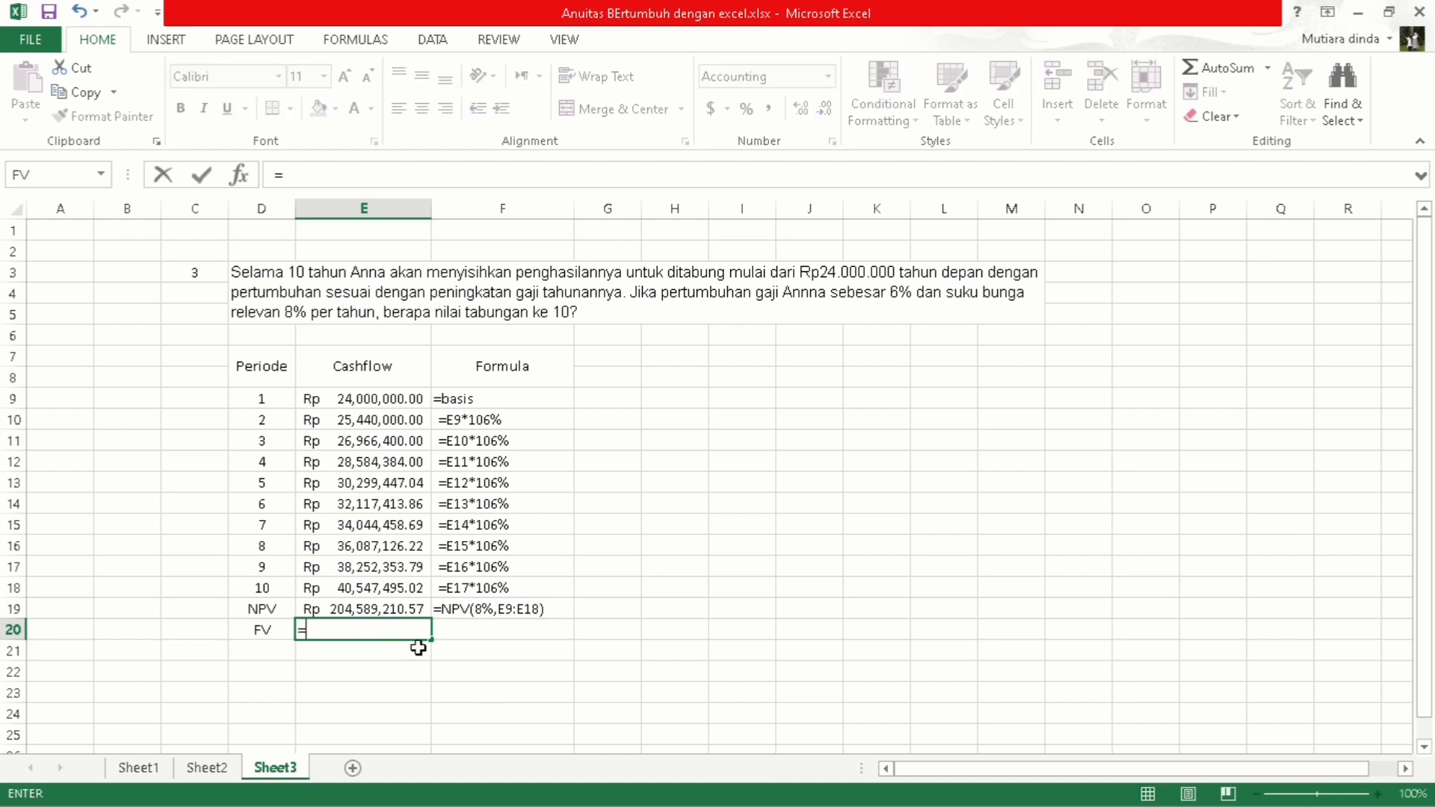
{"action": "type", "text": "FV"}
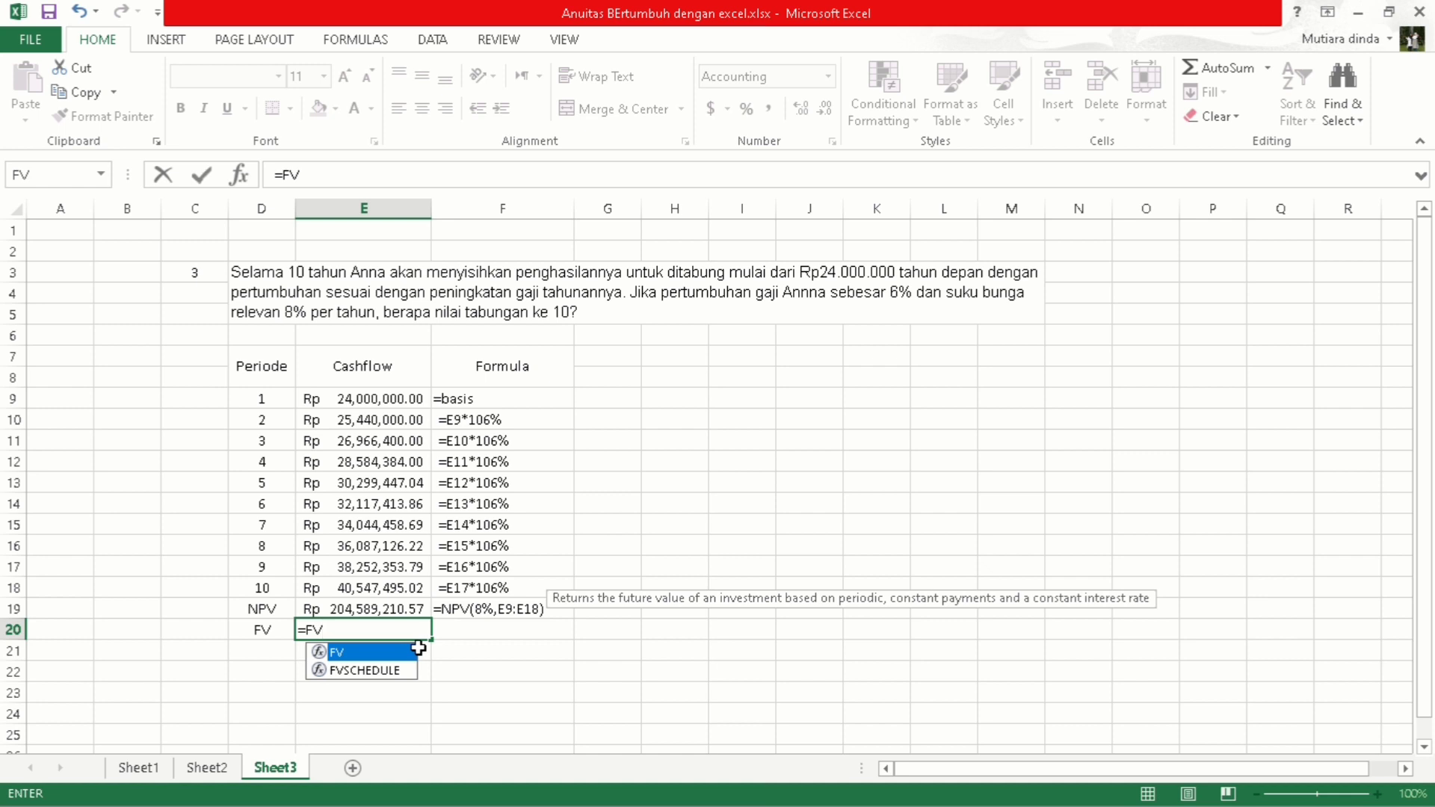
{"action": "type", "text": "("}
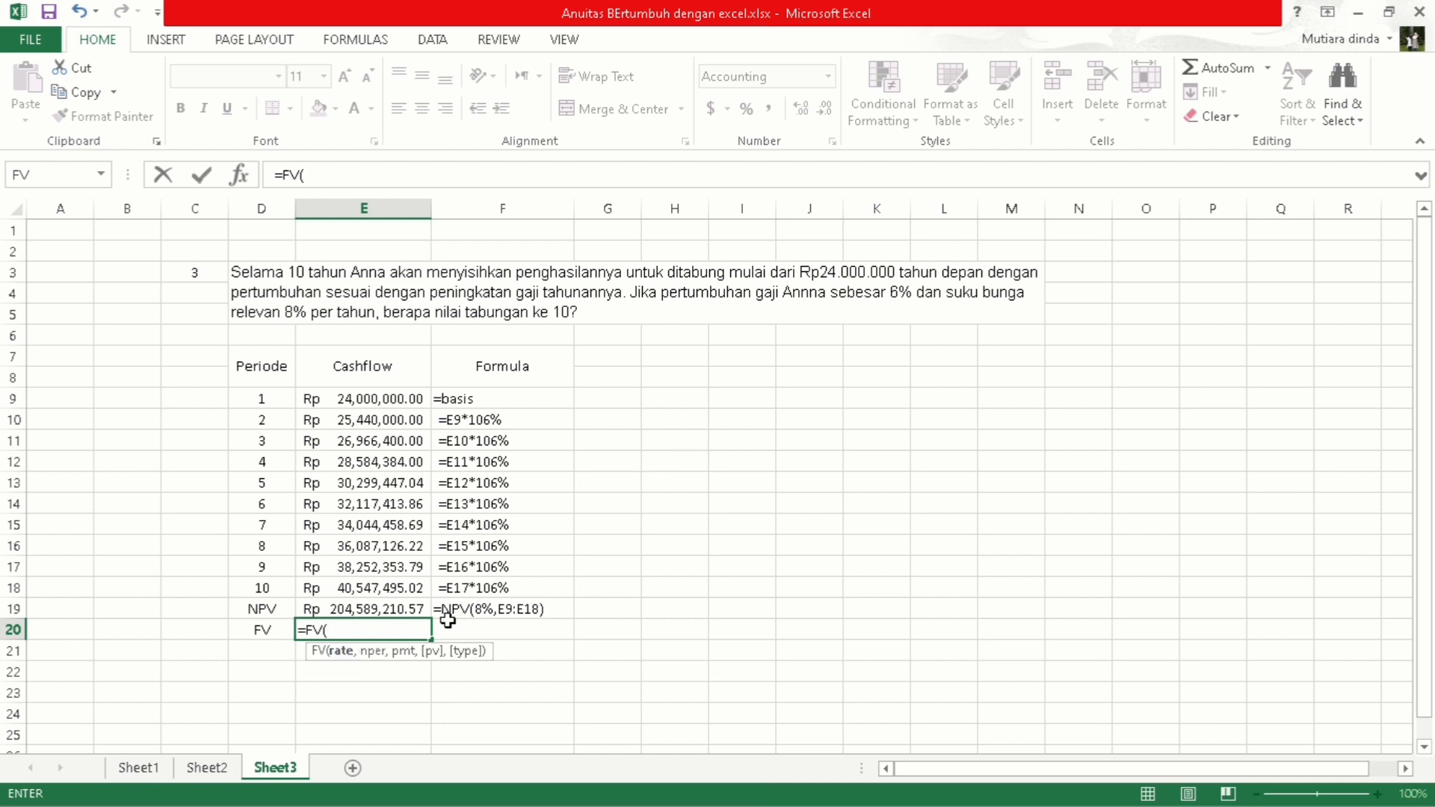
{"action": "type", "text": "8%,"}
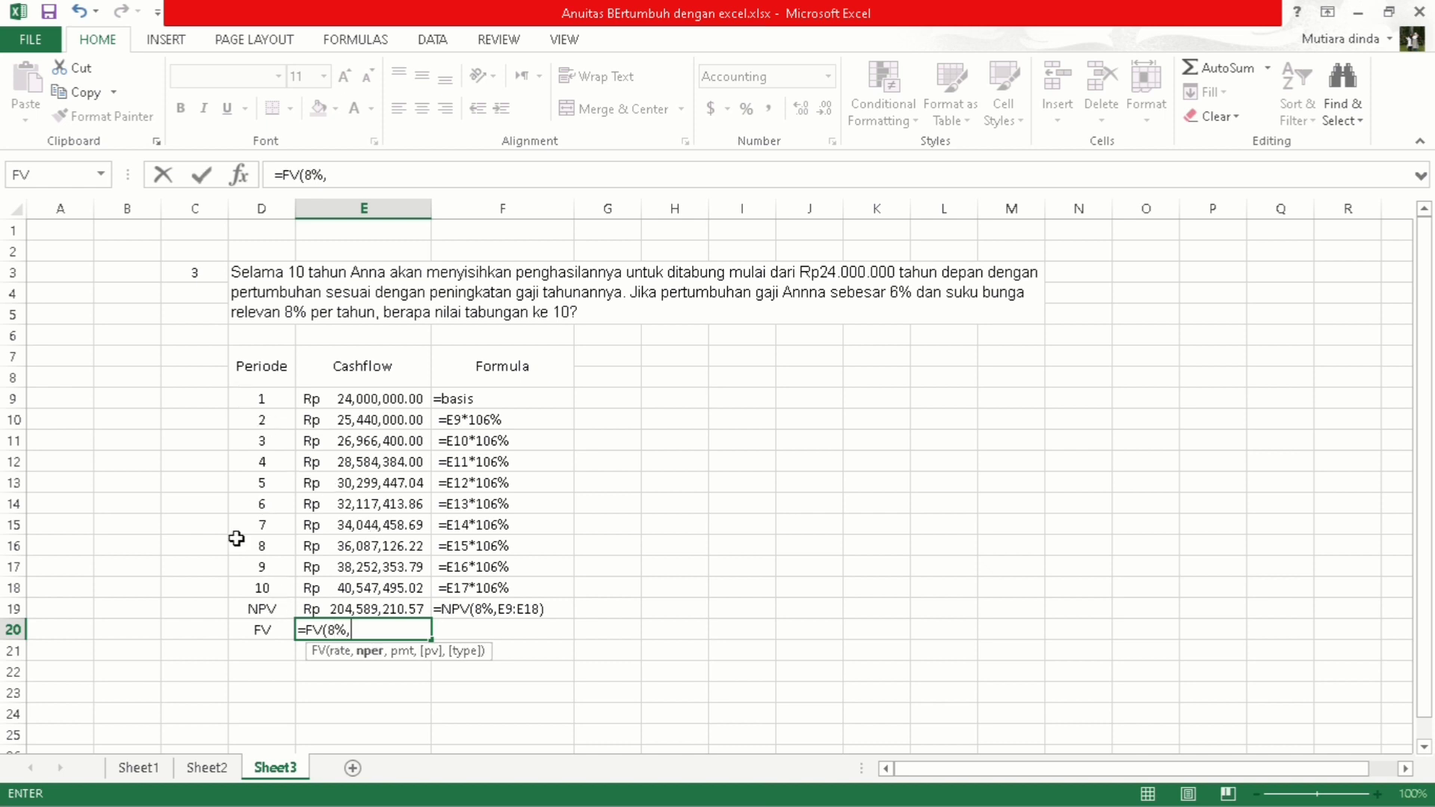
{"action": "type", "text": "10,"}
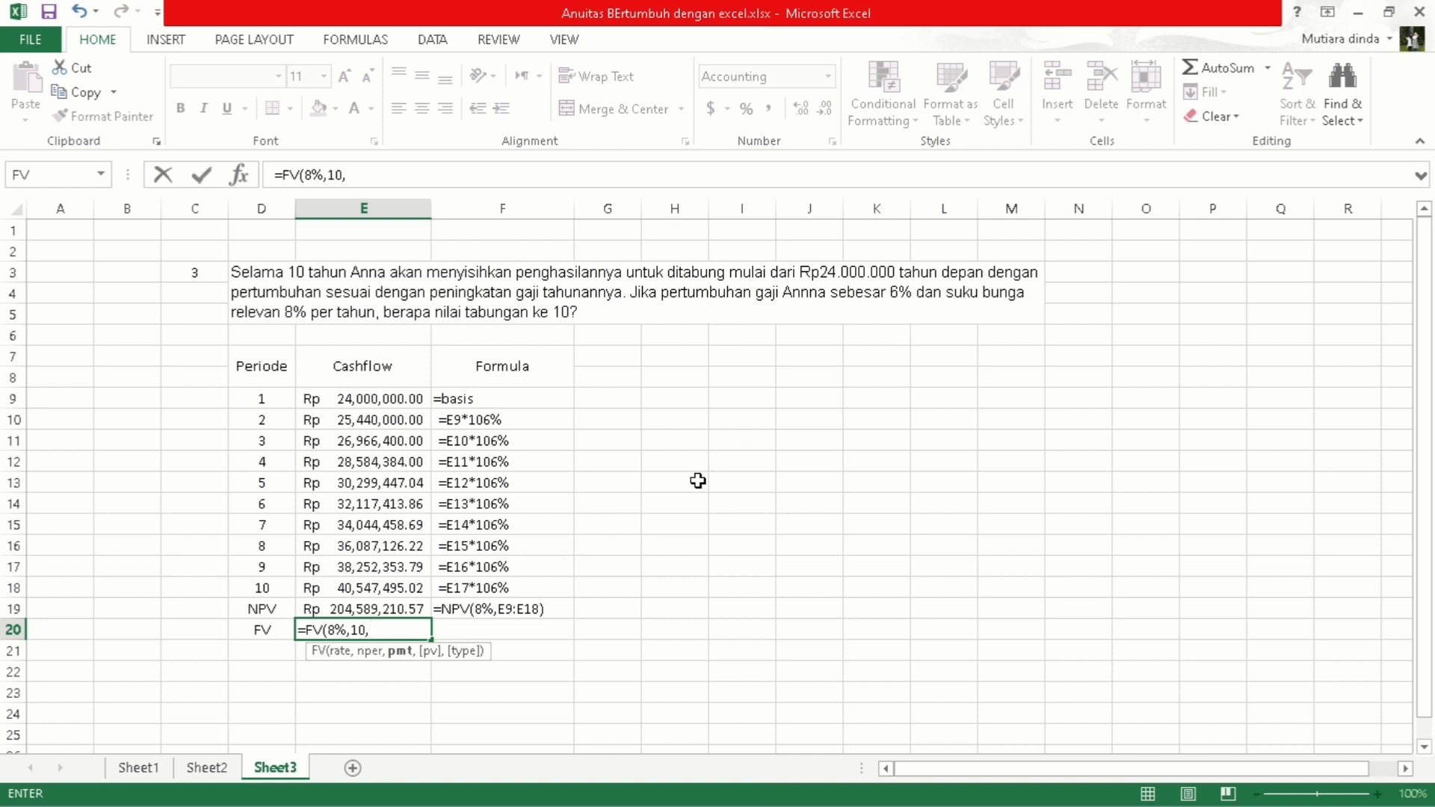
{"action": "type", "text": "0,"}
{"action": "left_click", "coordinate": [404, 607]}
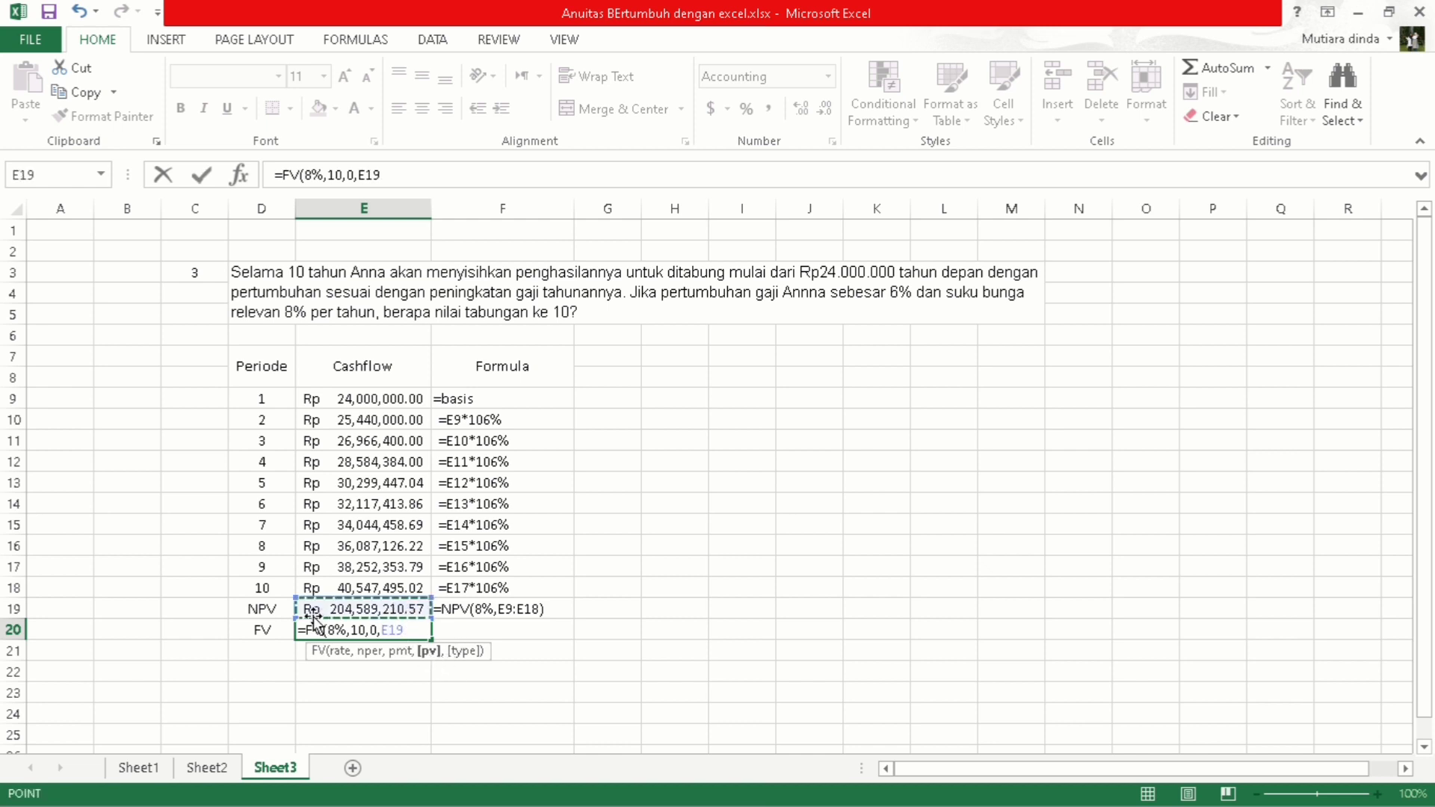
{"action": "left_click", "coordinate": [387, 630]}
{"action": "left_click", "coordinate": [385, 630]}
{"action": "type", "text": "-E19"}
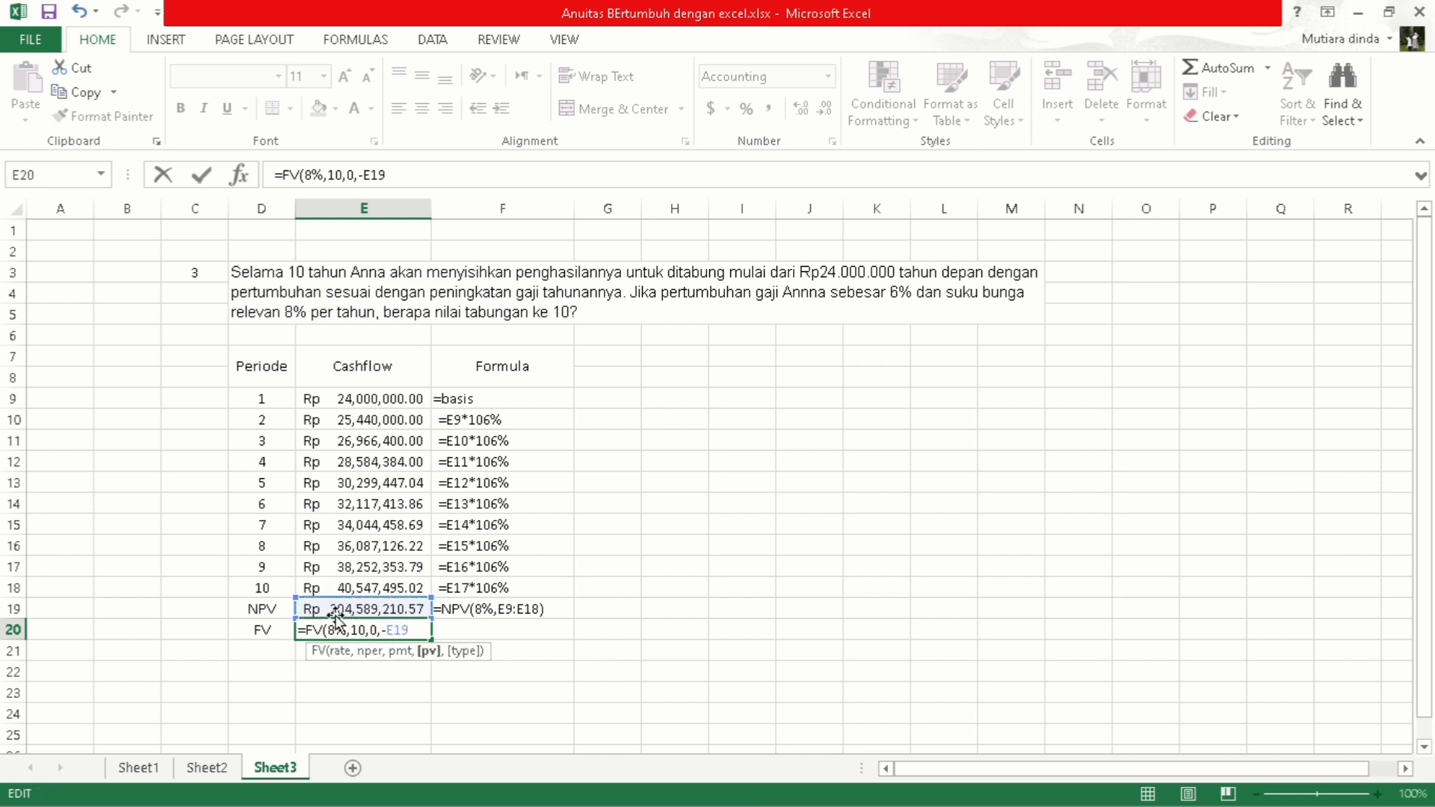
{"action": "type", "text": ","}
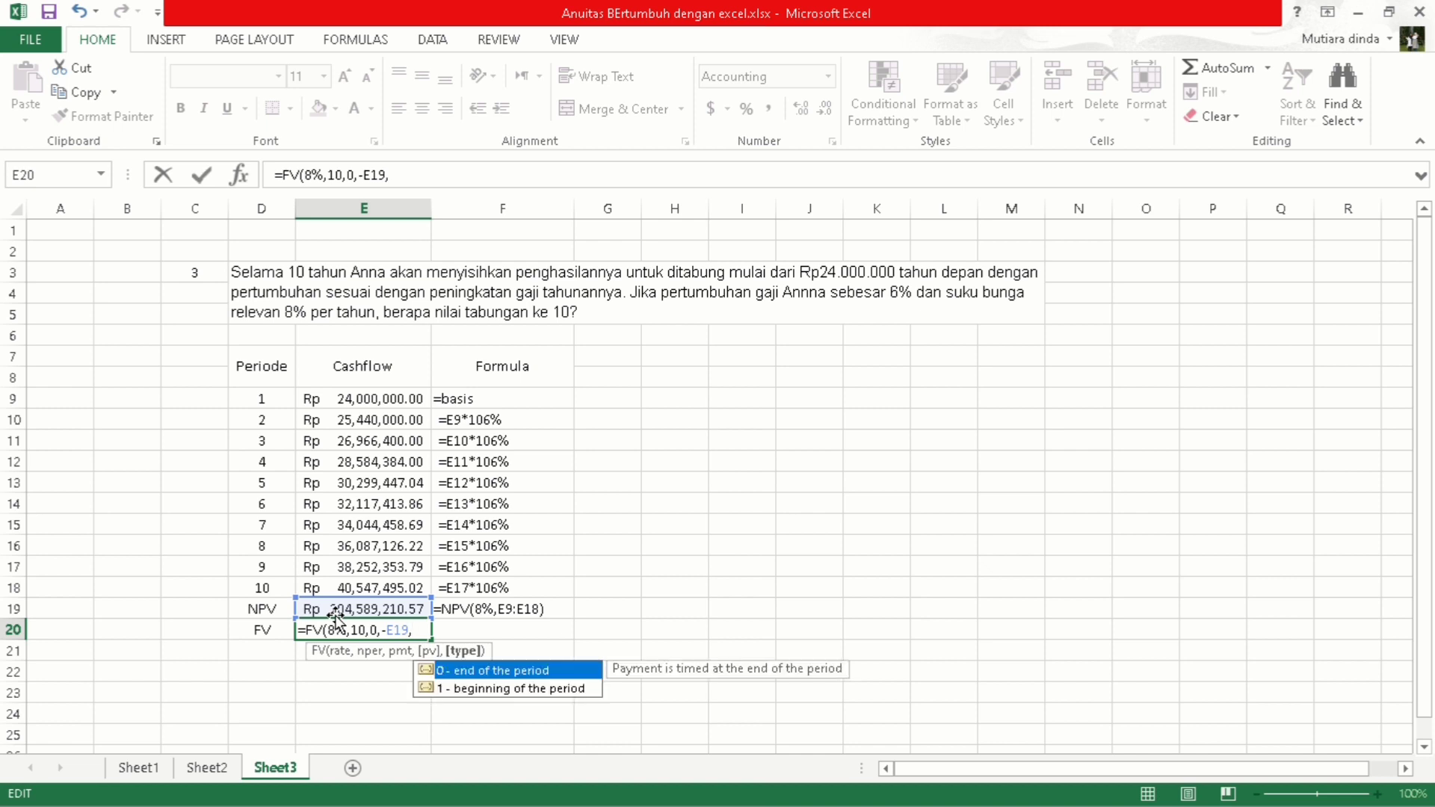
{"action": "type", "text": "0"}
{"action": "key", "text": "Return"}
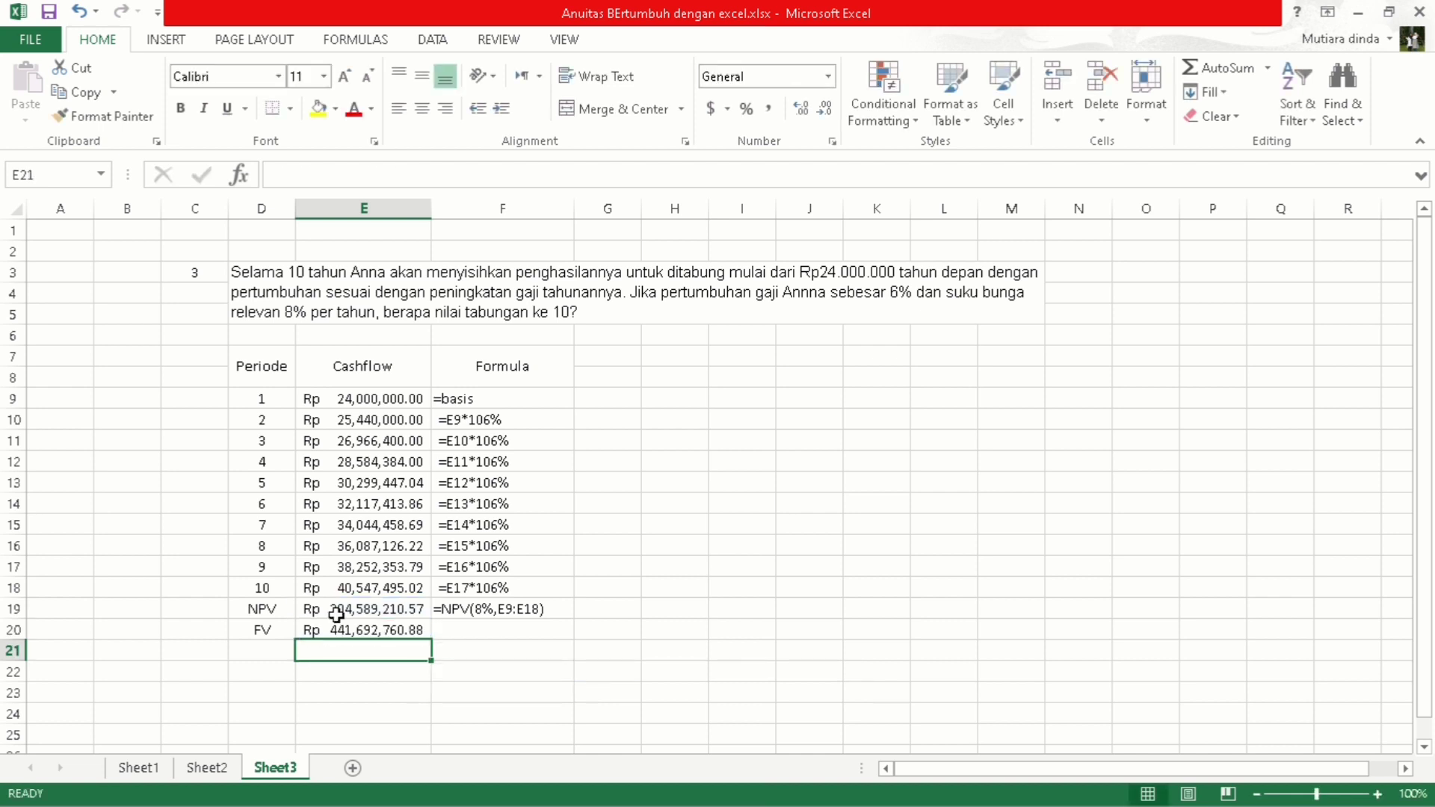
{"action": "left_click", "coordinate": [358, 633]}
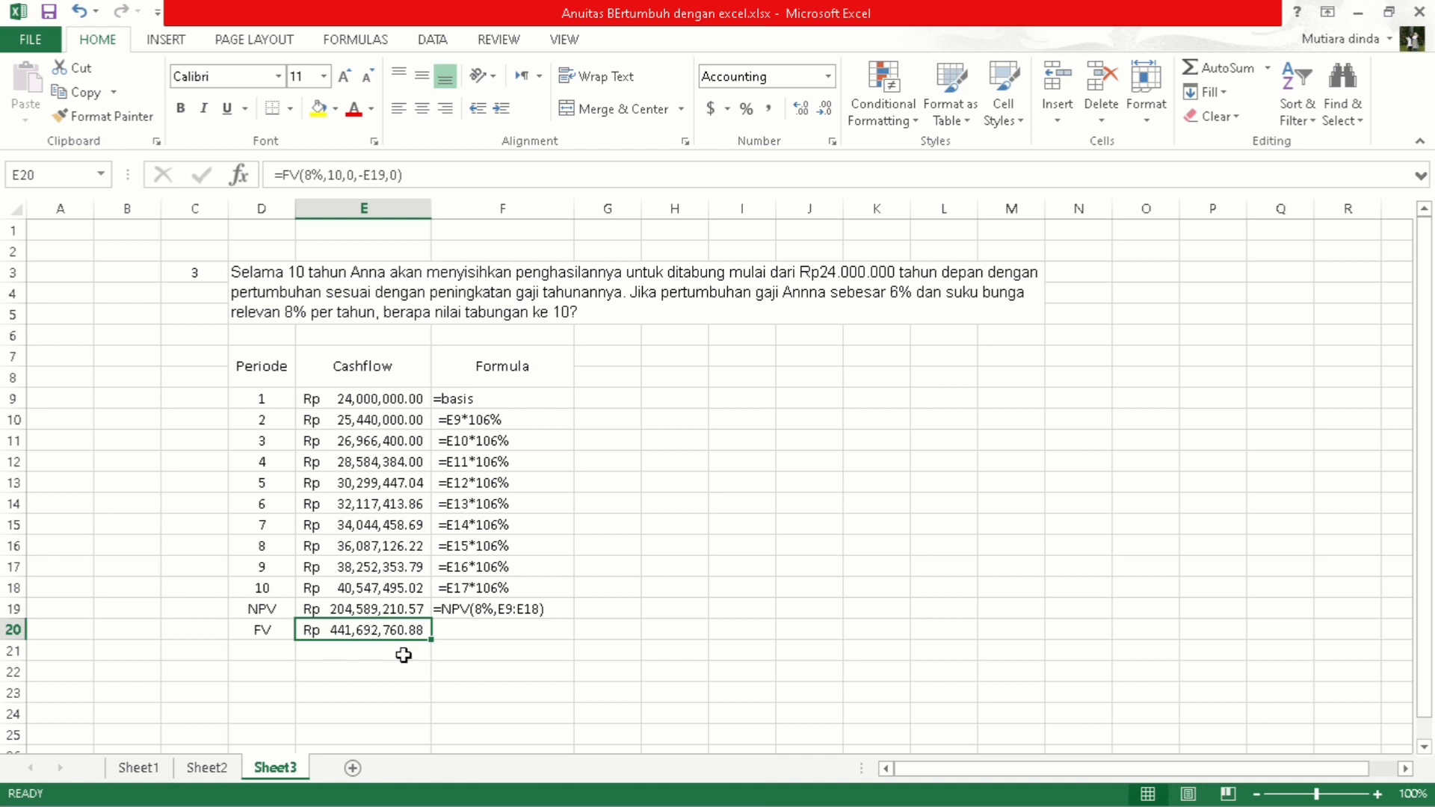
Step: Switch to the PowerPoint presentation to compare the FV result with problem 3's manual answer on slide 5, and return to the Excel sheet
{"action": "left_click", "coordinate": [515, 634]}
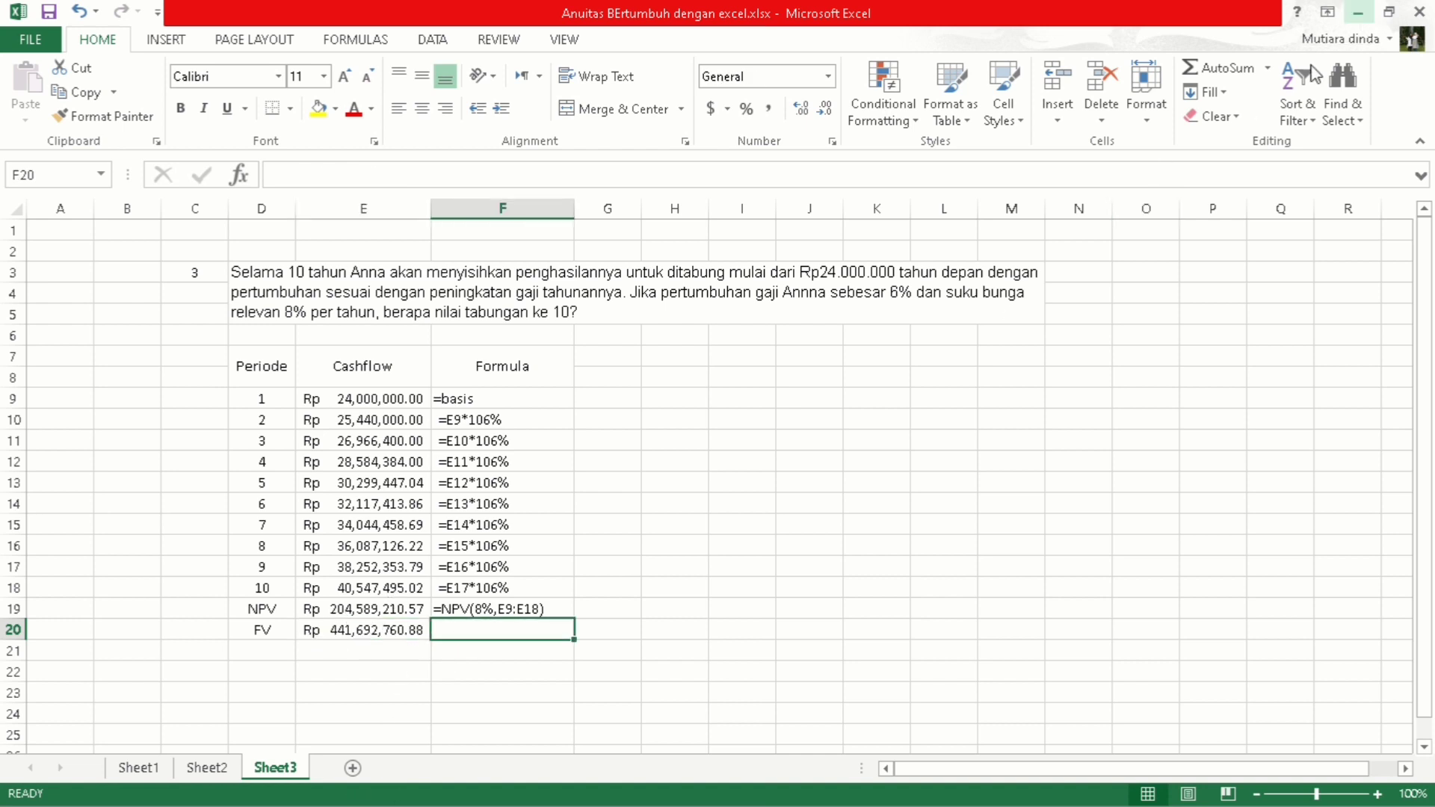
{"action": "left_click", "coordinate": [1357, 12]}
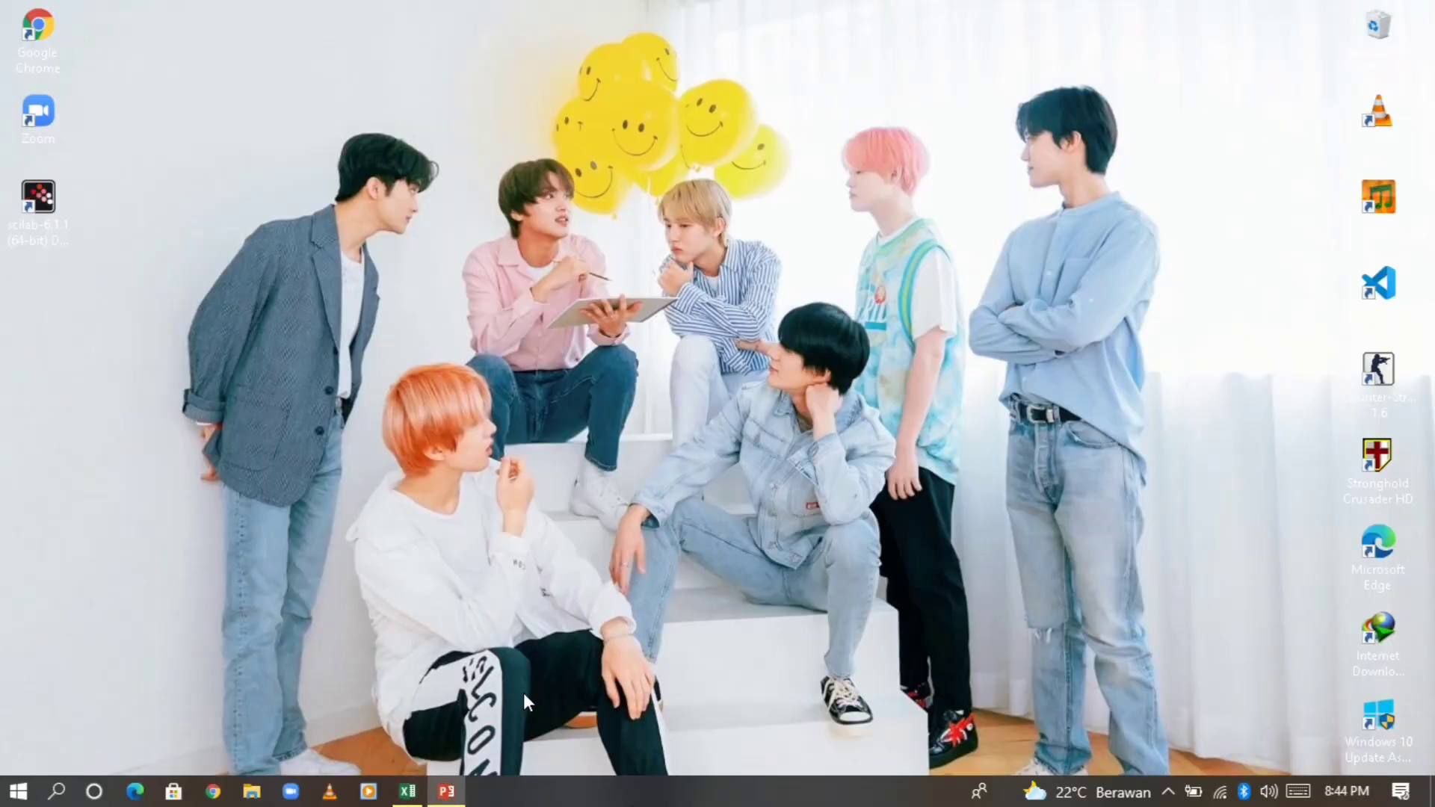
{"action": "left_click", "coordinate": [446, 792]}
{"action": "left_click", "coordinate": [66, 606]}
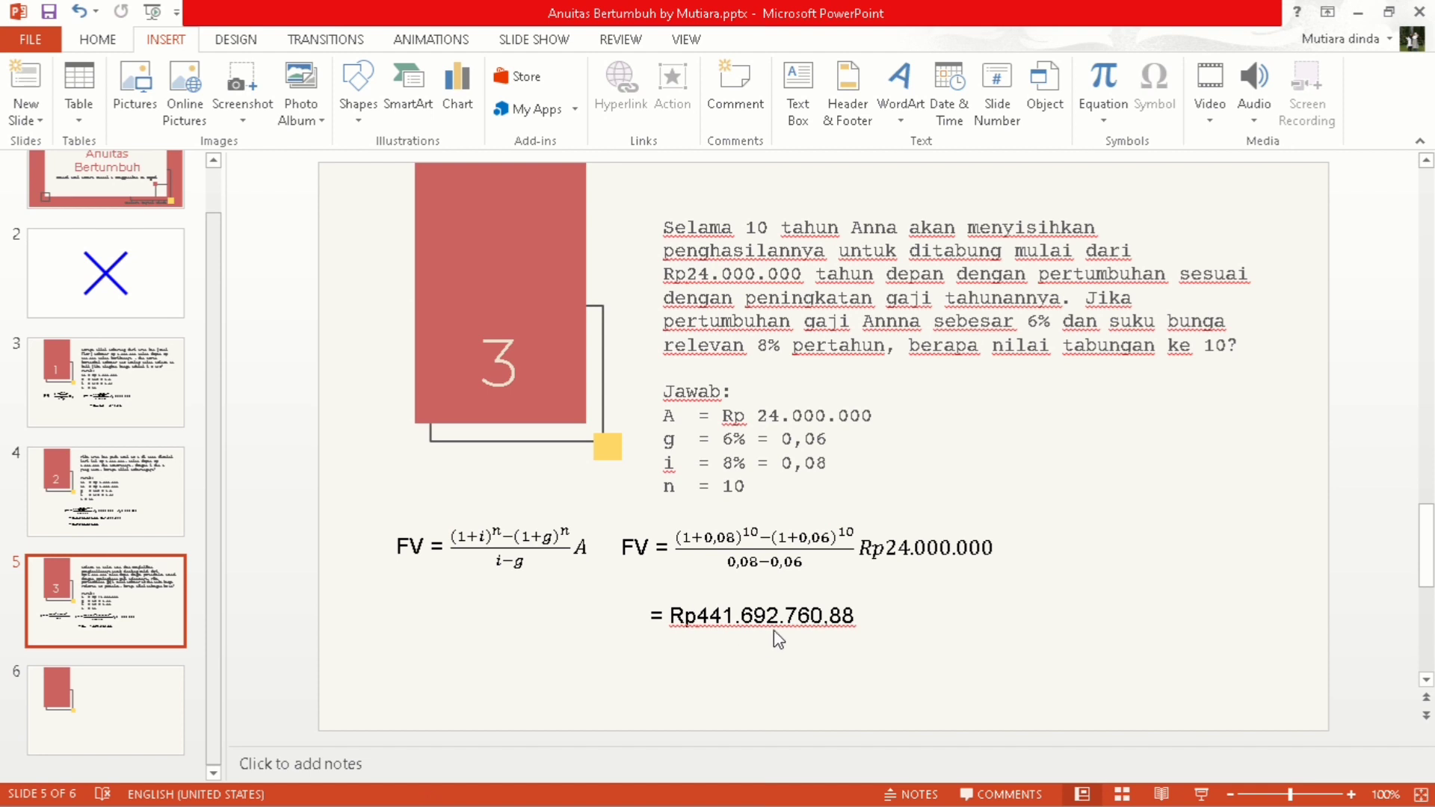
{"action": "left_click", "coordinate": [1358, 12]}
{"action": "left_click", "coordinate": [396, 798]}
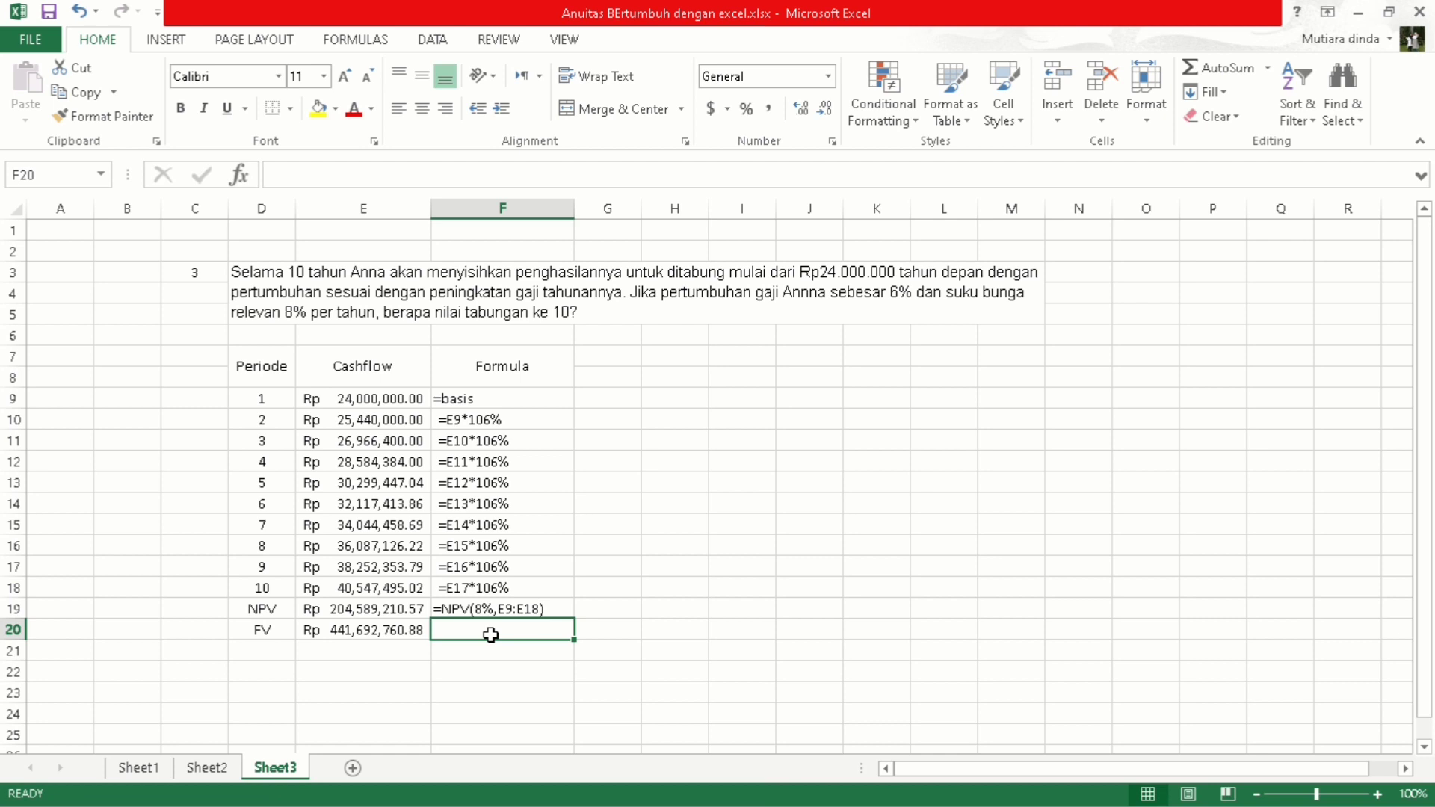
Step: Enter =FV(8%,10,0,-E19,0) in F20 of the Formula column, beside the FV result
{"action": "type", "text": "="}
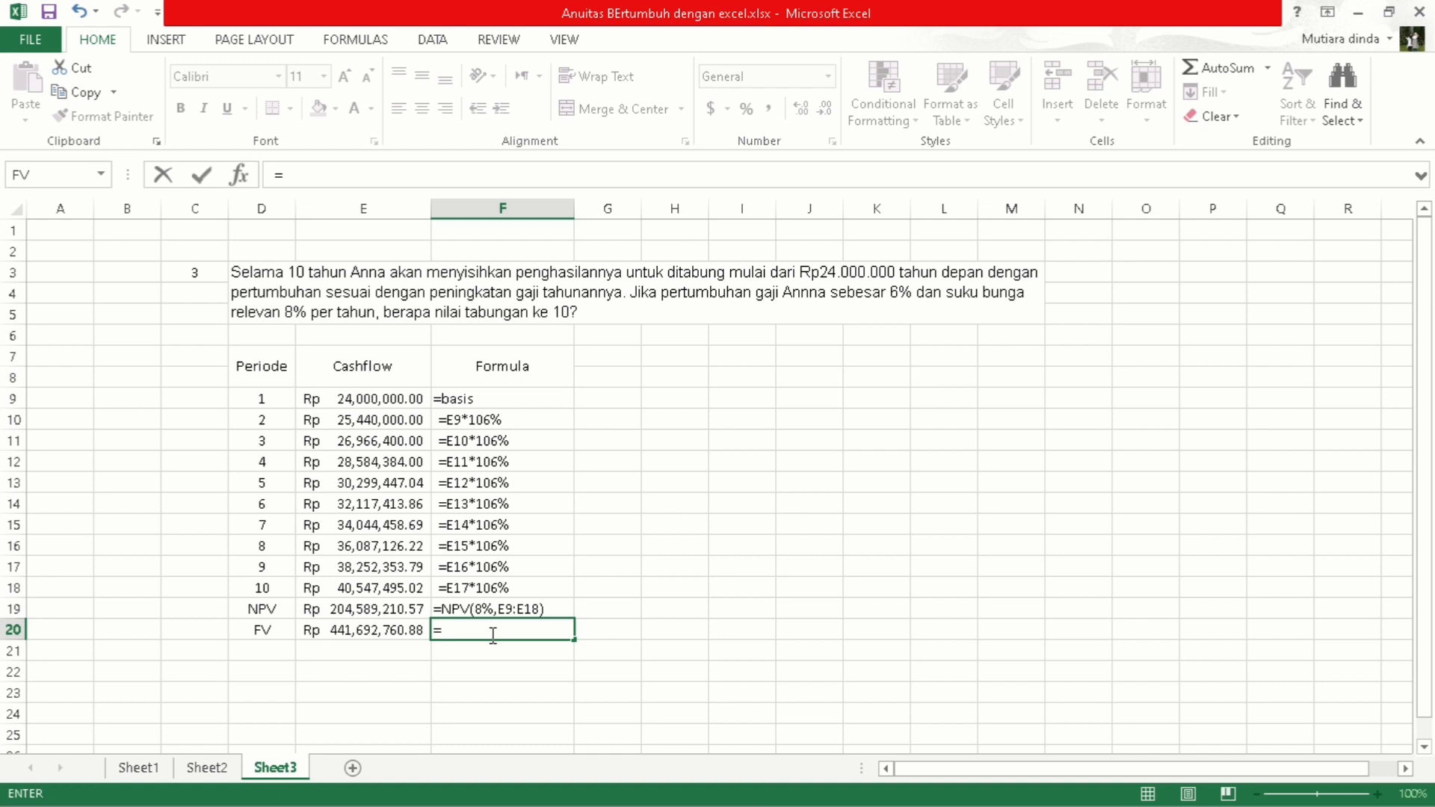
{"action": "type", "text": "FV"}
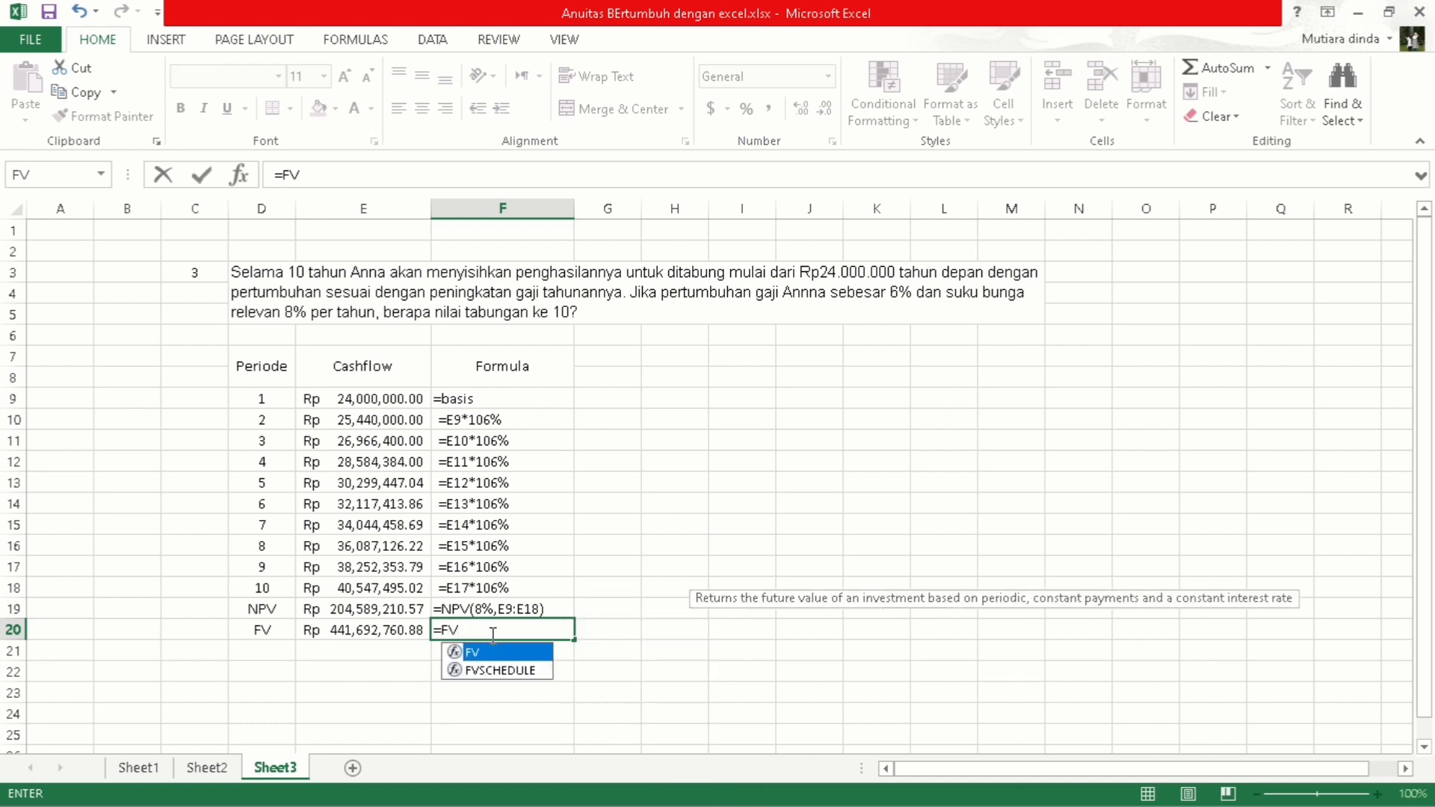
{"action": "type", "text": "("}
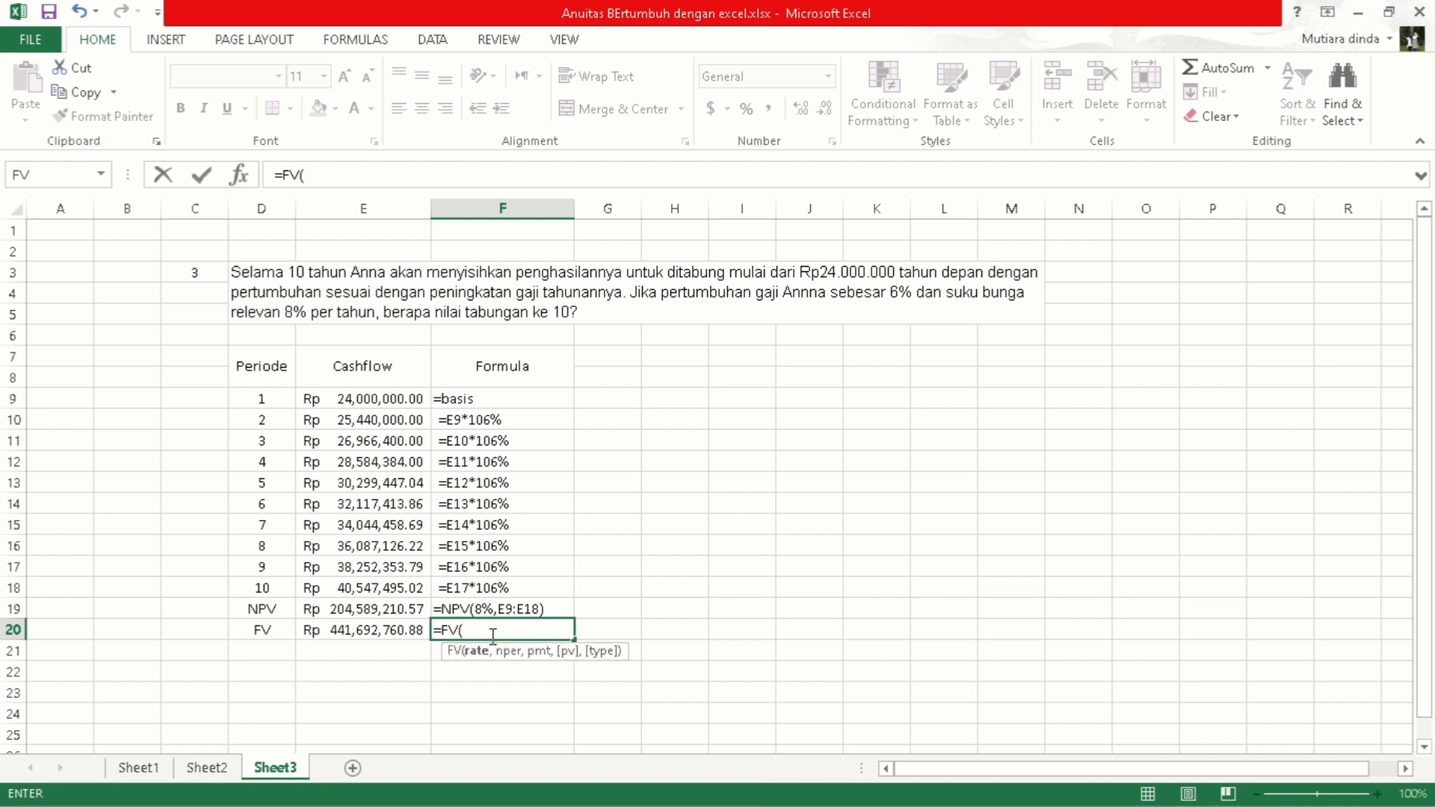
{"action": "type", "text": "8%,10"}
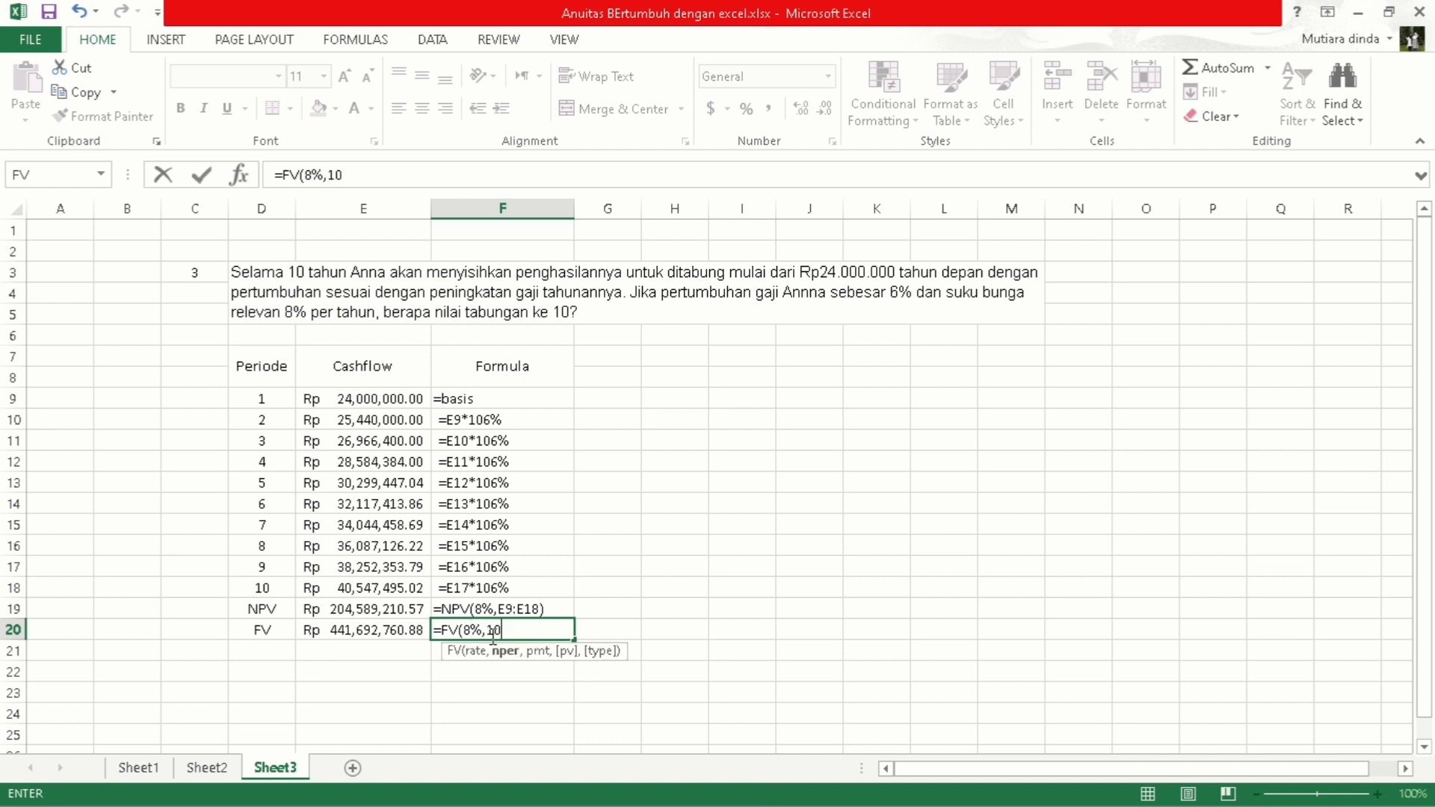
{"action": "type", "text": ",0"}
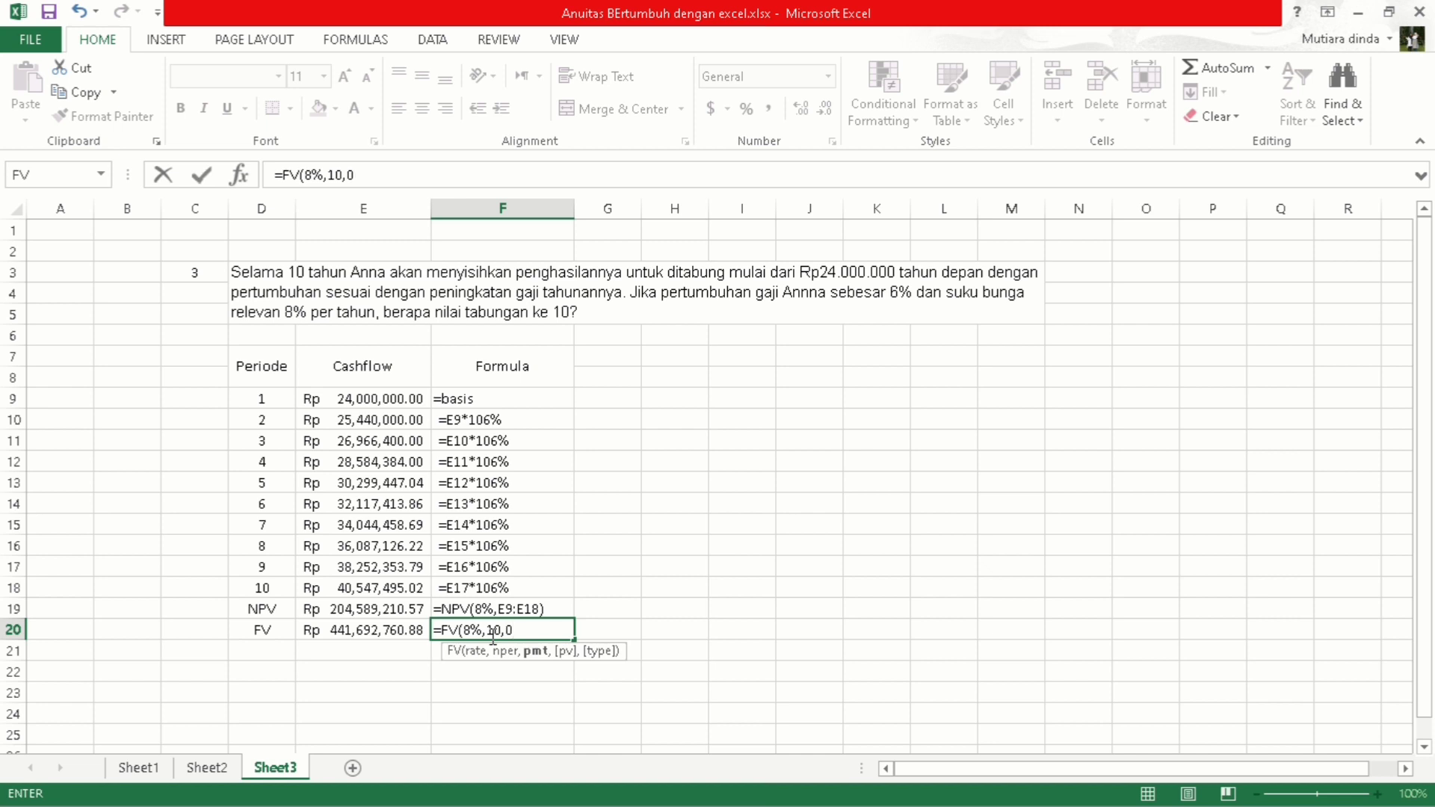
{"action": "type", "text": ","}
{"action": "left_click", "coordinate": [380, 626]}
{"action": "left_click", "coordinate": [383, 608]}
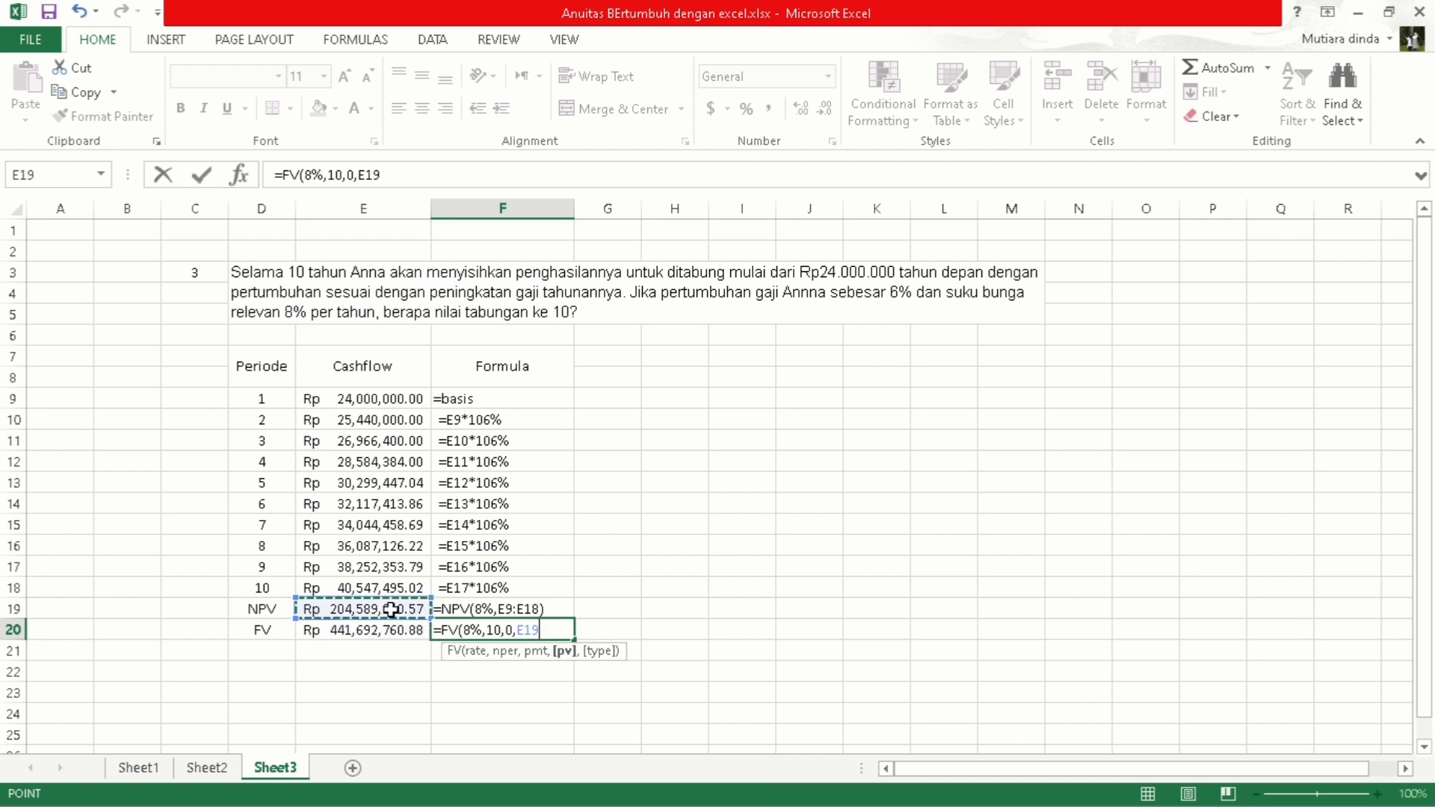
{"action": "left_click", "coordinate": [481, 627]}
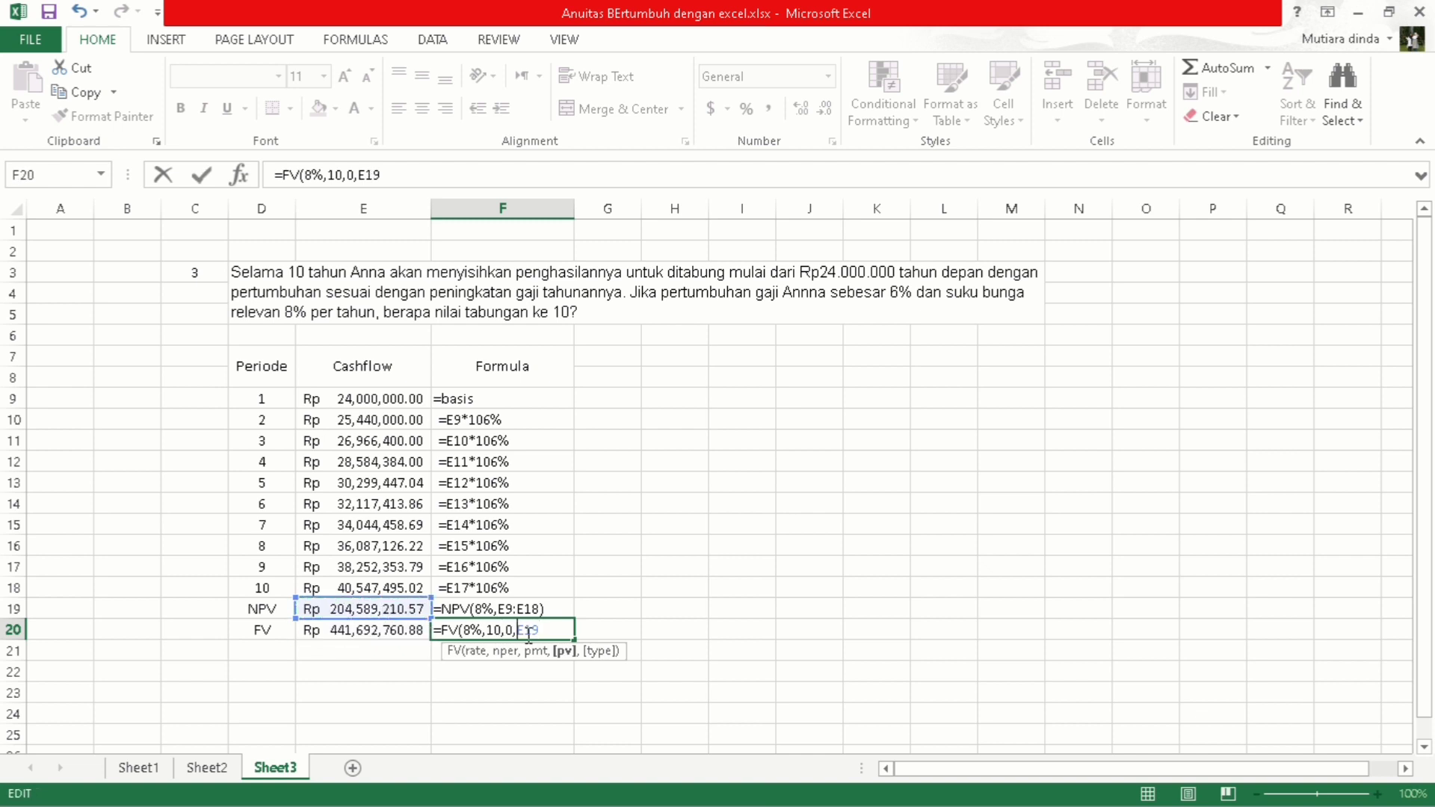
{"action": "type", "text": "-"}
{"action": "type", "text": ","}
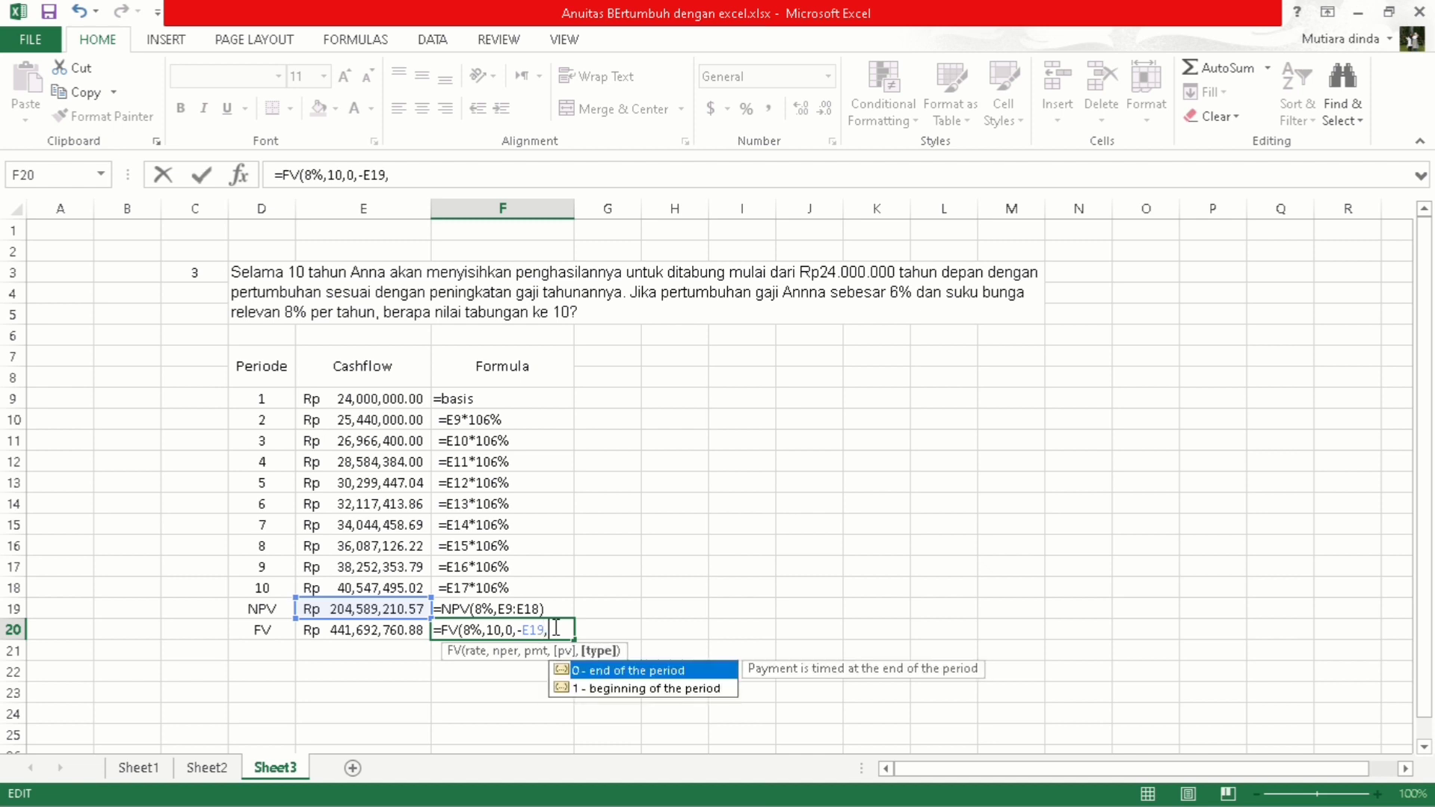
{"action": "type", "text": "0"}
{"action": "type", "text": ")"}
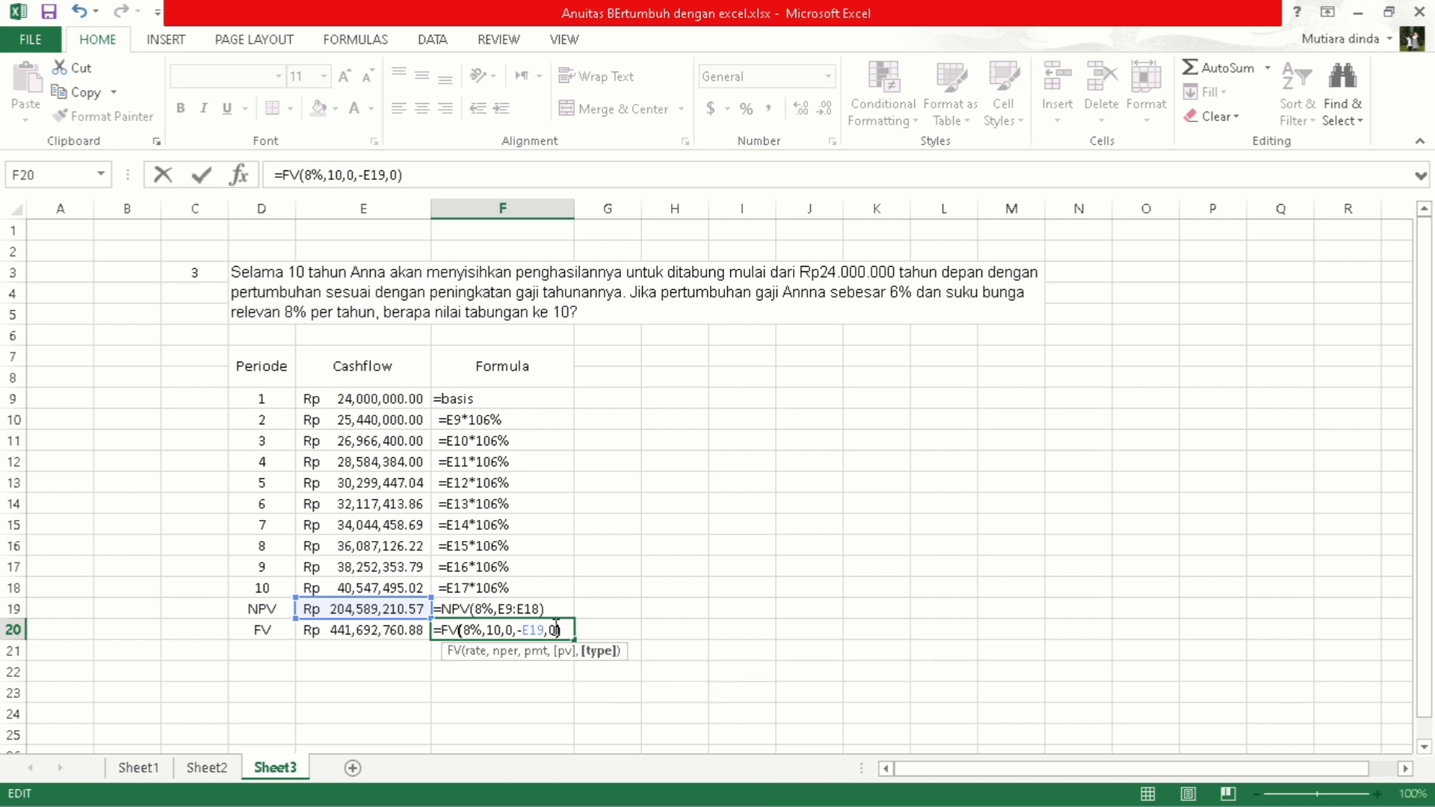
{"action": "key", "text": "Return"}
Step: Convert the F20 entry to literal text so it shows =FV(8%,10,0,-E19,0) instead of a calculated amount
{"action": "left_click", "coordinate": [557, 630]}
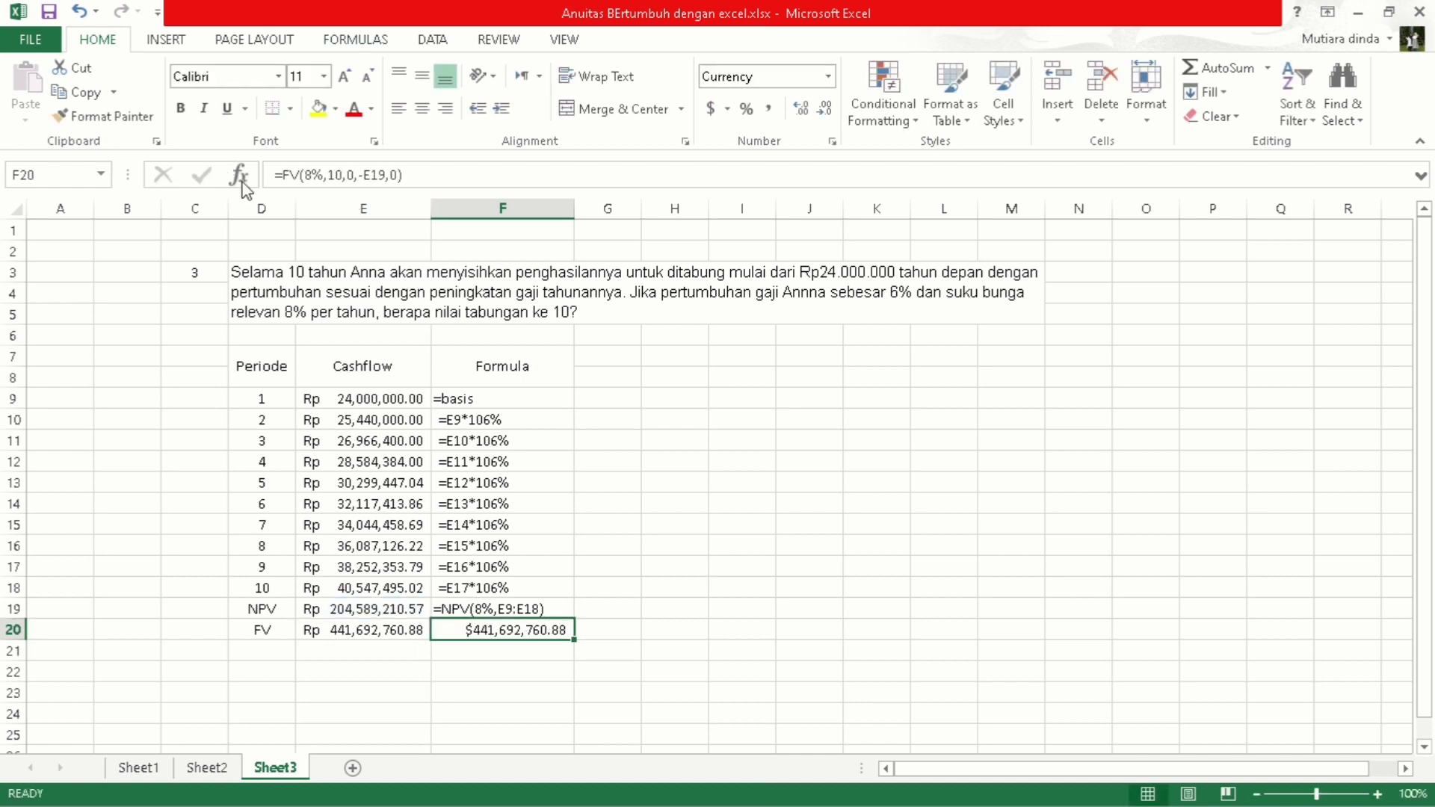
{"action": "left_click", "coordinate": [313, 171]}
{"action": "key", "text": "Home"}
{"action": "type", "text": "'"}
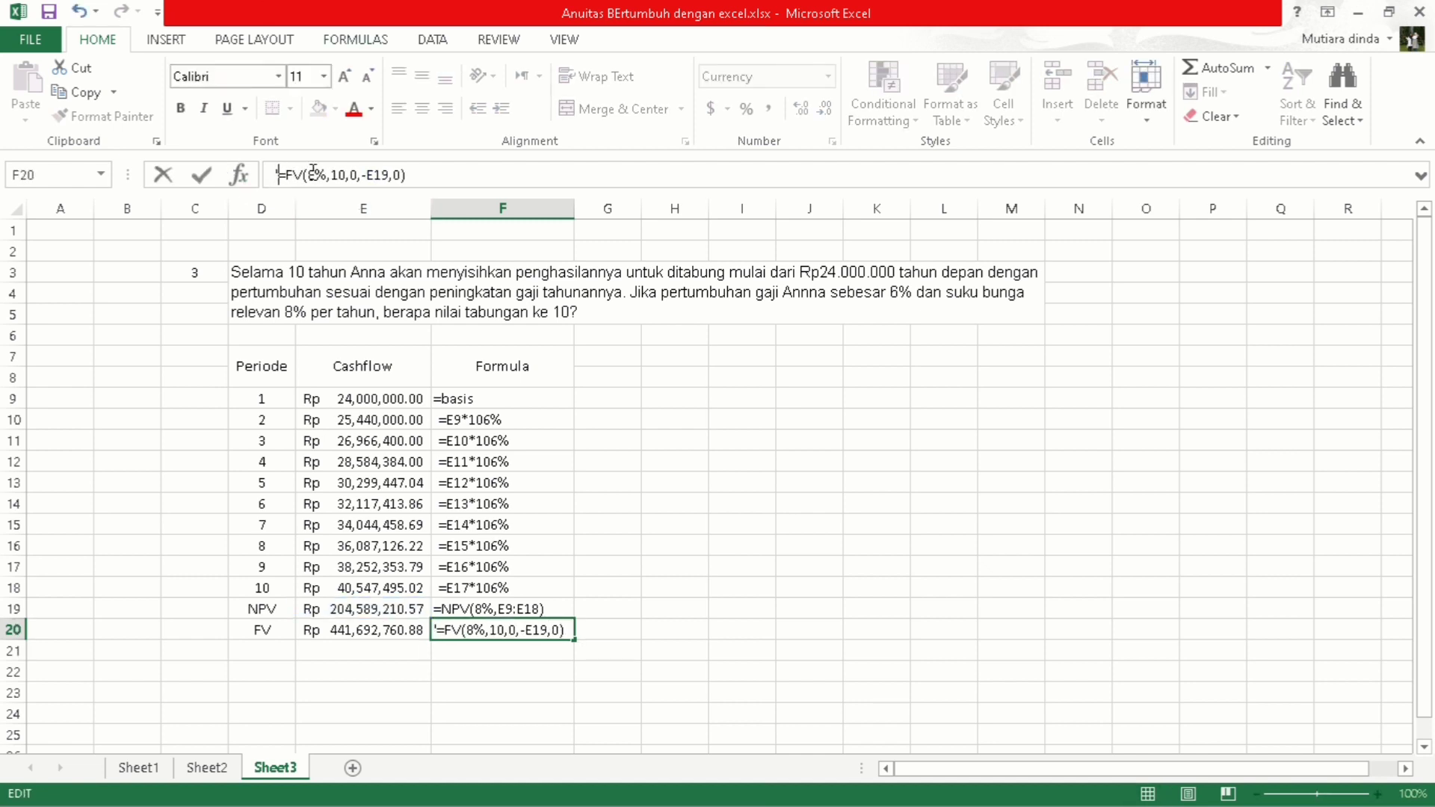
{"action": "key", "text": "Return"}
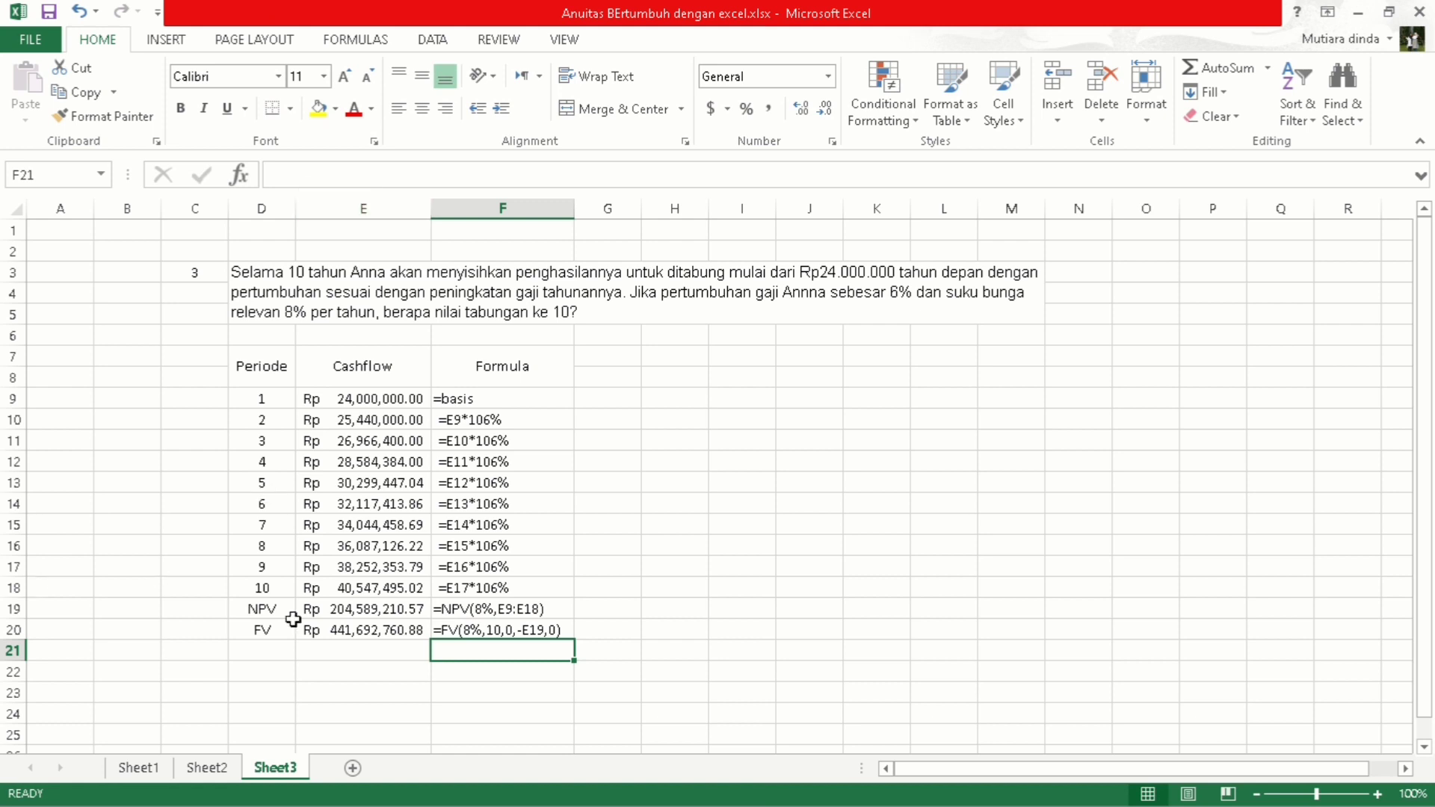
{"action": "left_click", "coordinate": [360, 635]}
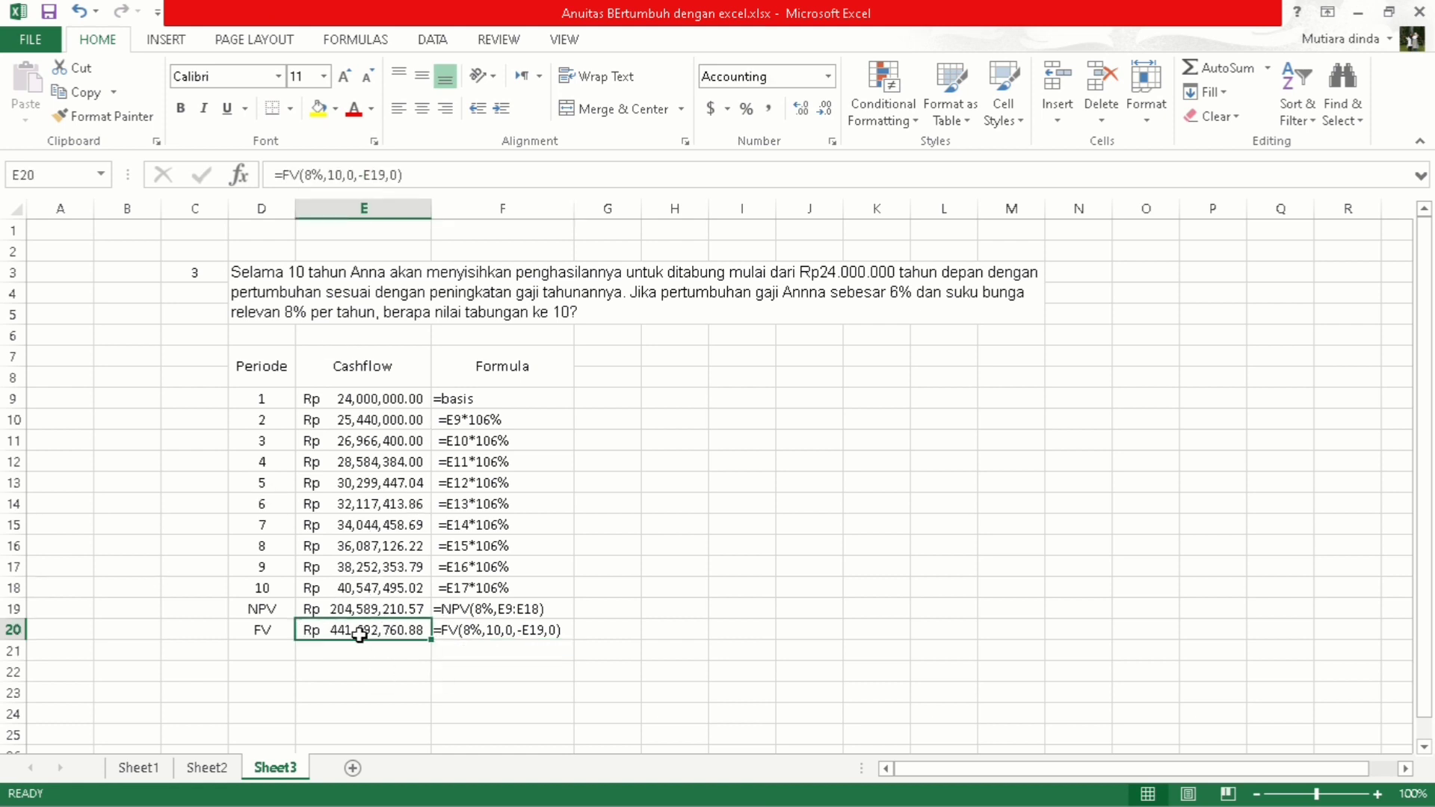